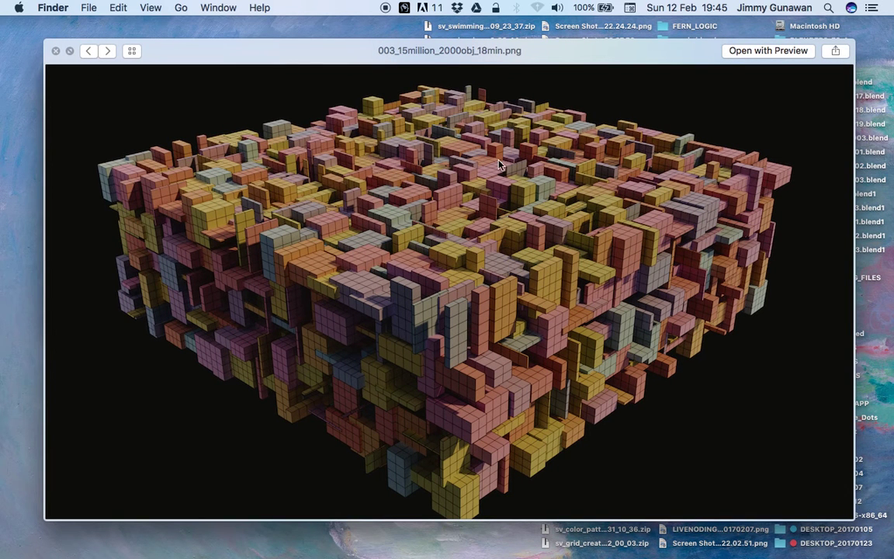
Step: Compare the rendered images 003_15million_2000obj_18min.png and 002_15million_2000obj_18min.png, and close the preview
drag(470, 52, 464, 52)
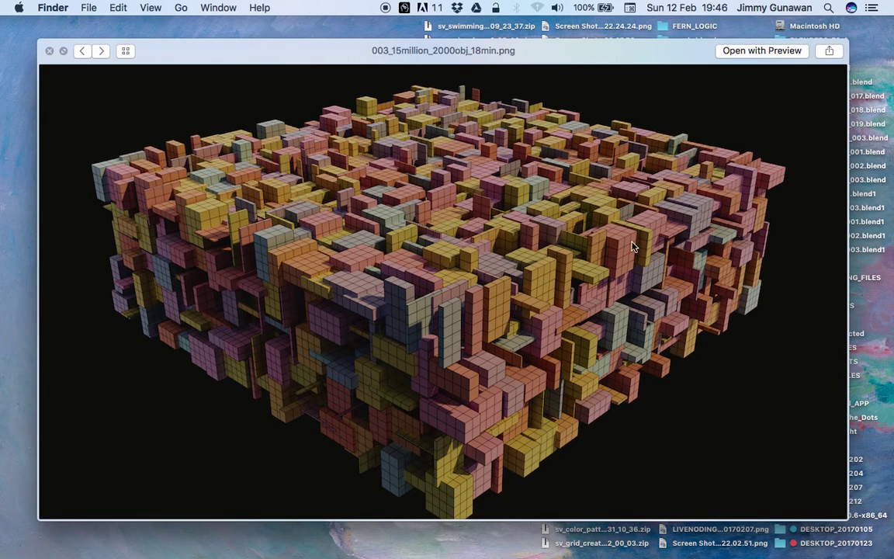
drag(575, 55, 566, 51)
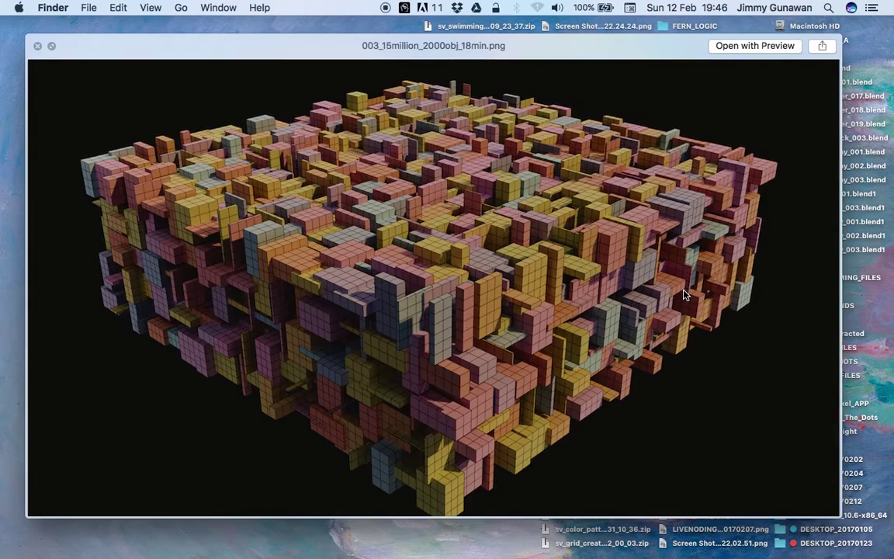
key(Up)
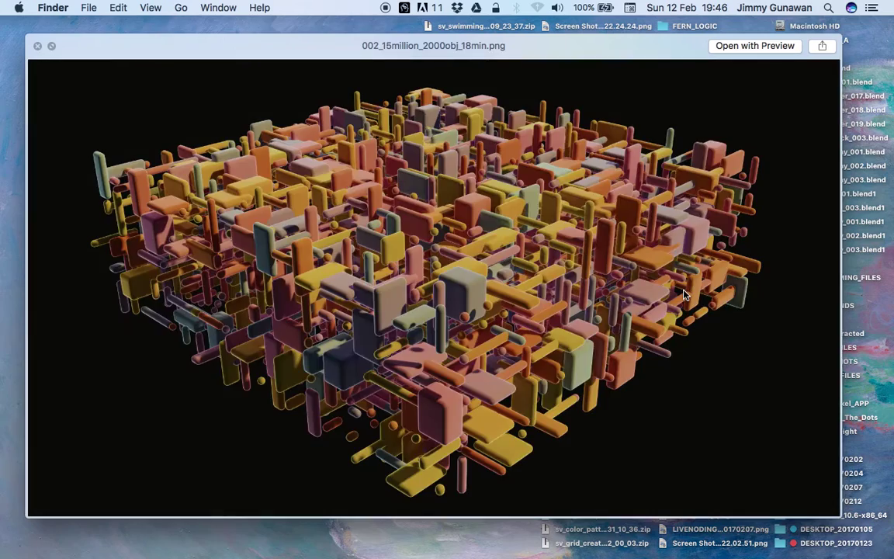
key(Up)
key(Down)
key(Up)
key(Down)
drag(522, 54, 521, 57)
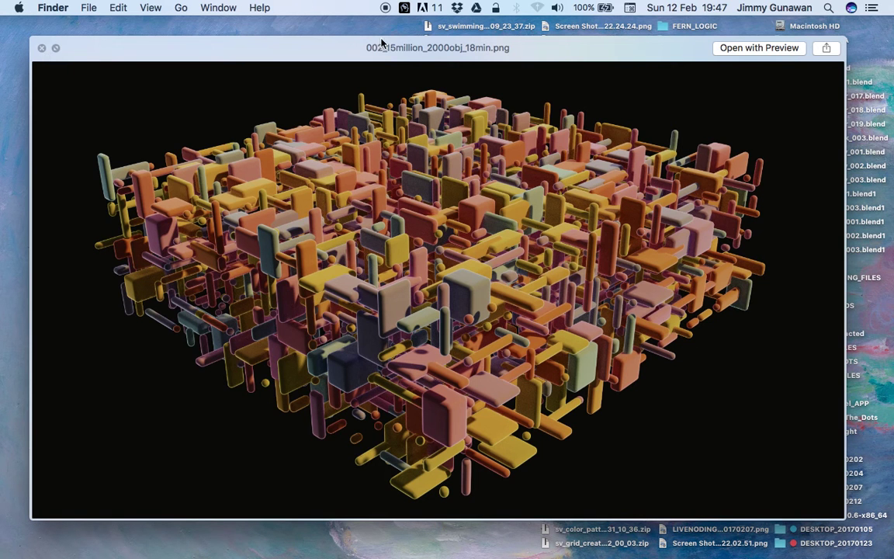
drag(390, 43, 395, 42)
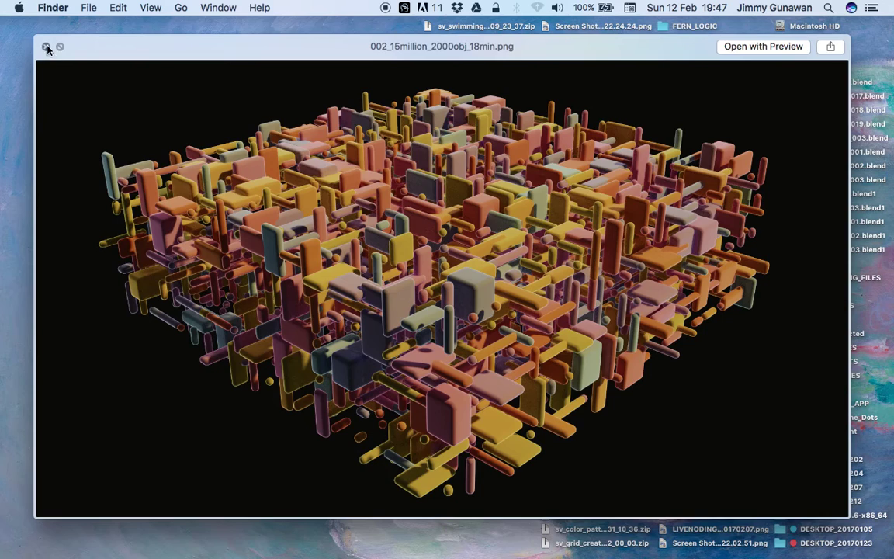
click(47, 47)
Step: Switch to Blender and delete the default cube, camera and lamp from the scene
key(ctrl+Right)
middle_drag(318, 224, 450, 189)
scroll(420, 188, down, 1)
key(a)
key(x)
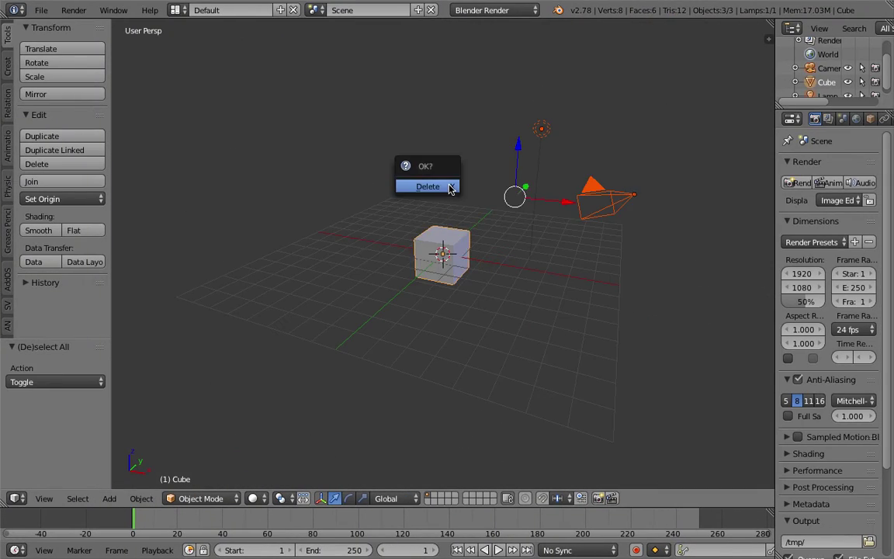
click(453, 185)
Step: Save the empty scene to the Desktop as sv_rounded_boxes_001.blend
click(43, 11)
click(67, 131)
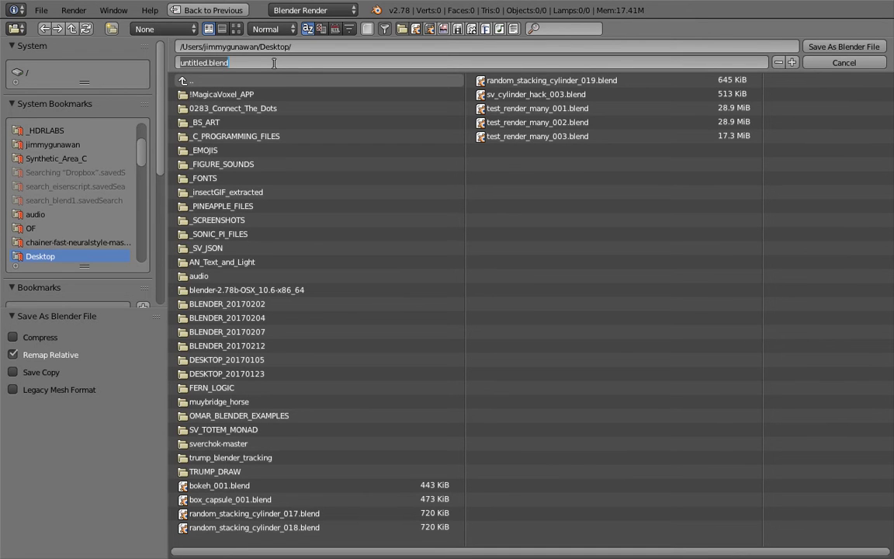
key(BackSpace)
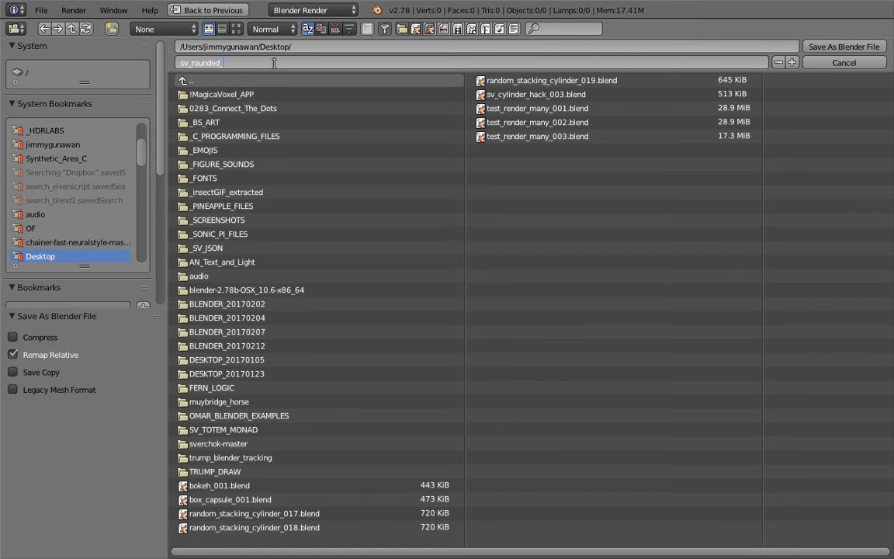
text(sv_rounded_boxes_001)
key(Return)
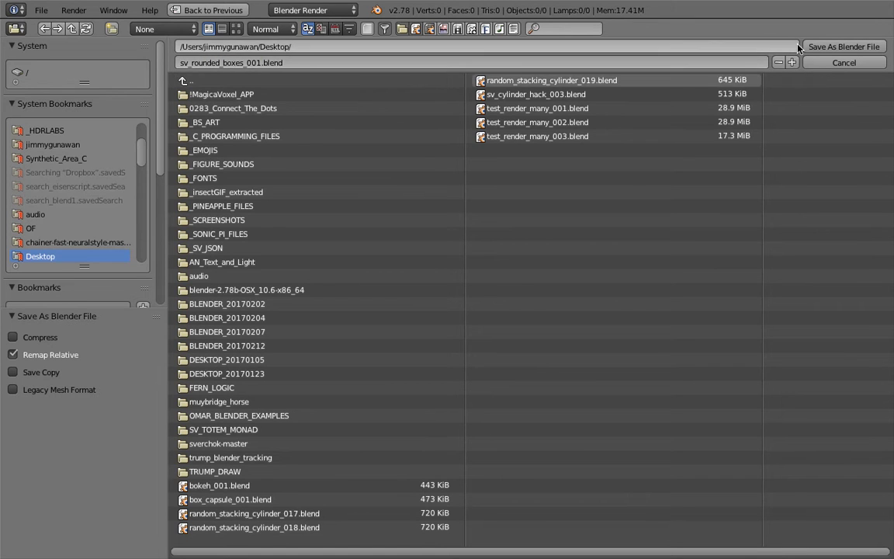
click(842, 47)
Step: Switch to the Compositing screen layout, create a new Sverchok node tree and hide the node editor's sidebar
click(176, 10)
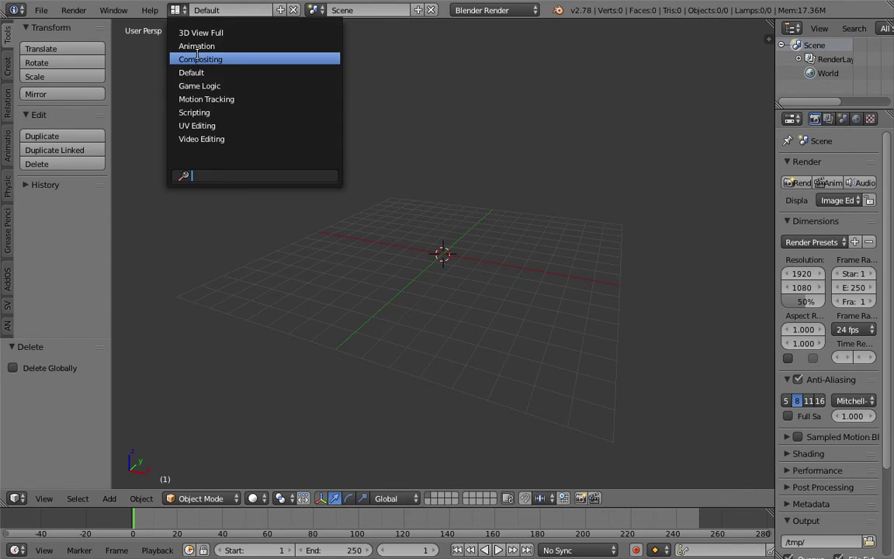
click(225, 55)
click(177, 325)
click(280, 326)
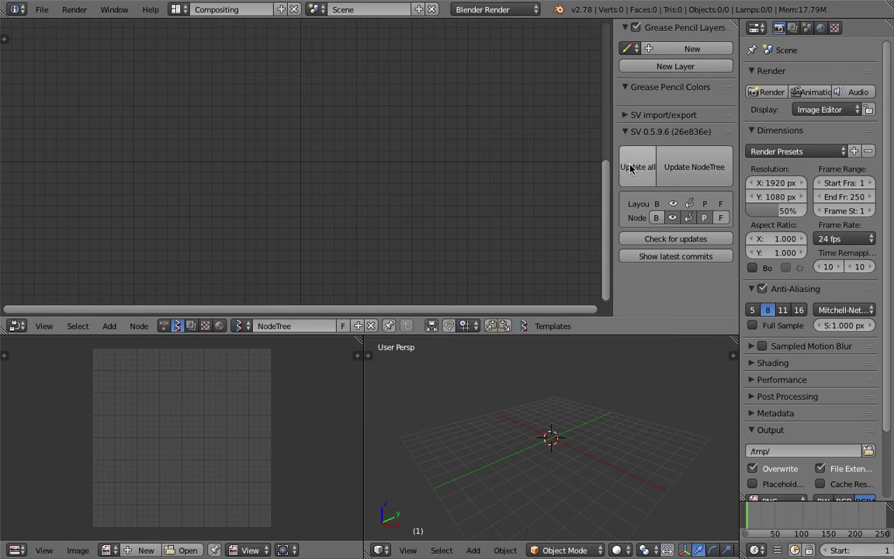
key(n)
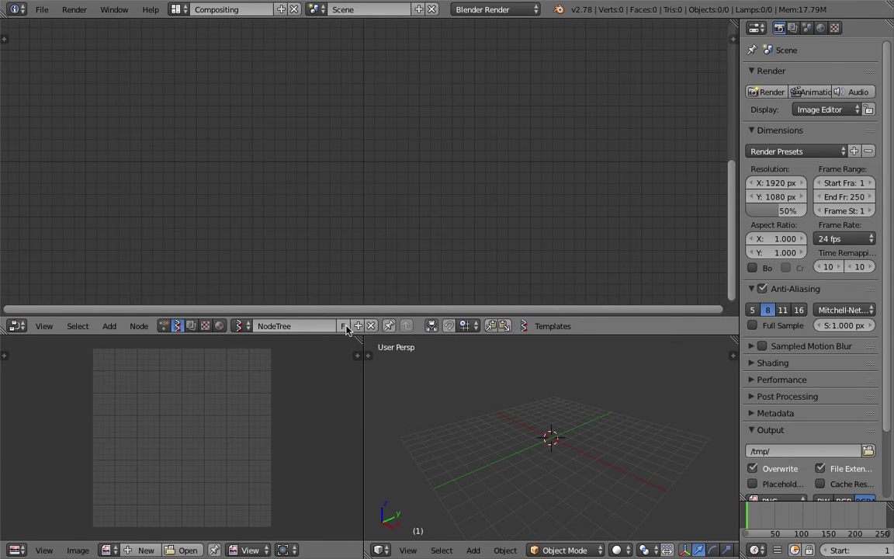
Step: Expand the 3D view over the image editor, and split the properties area to hold a small Outliner above it
drag(363, 338, 279, 356)
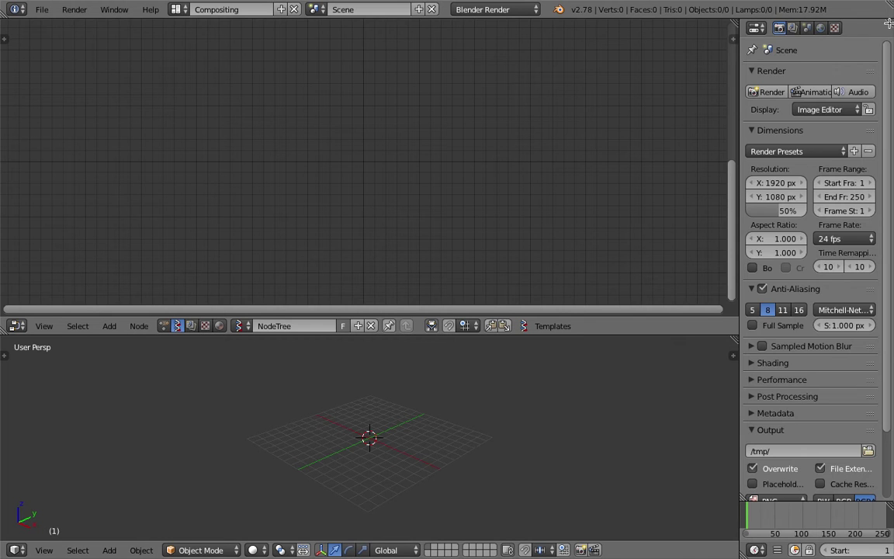
drag(743, 23, 753, 241)
click(755, 28)
click(772, 217)
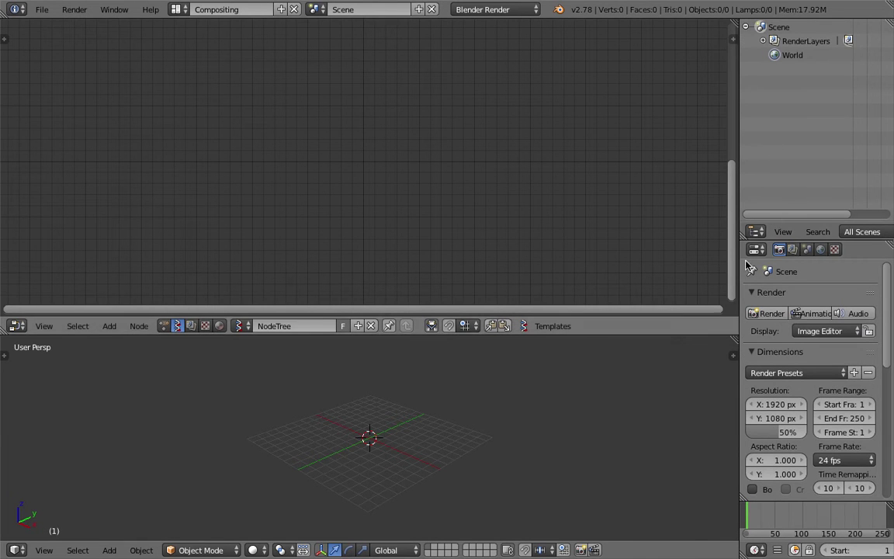
drag(782, 240, 779, 148)
Step: Save the current blend file, overwriting the existing version
click(387, 461)
middle_drag(375, 471, 401, 409)
key(ctrl+s)
click(398, 427)
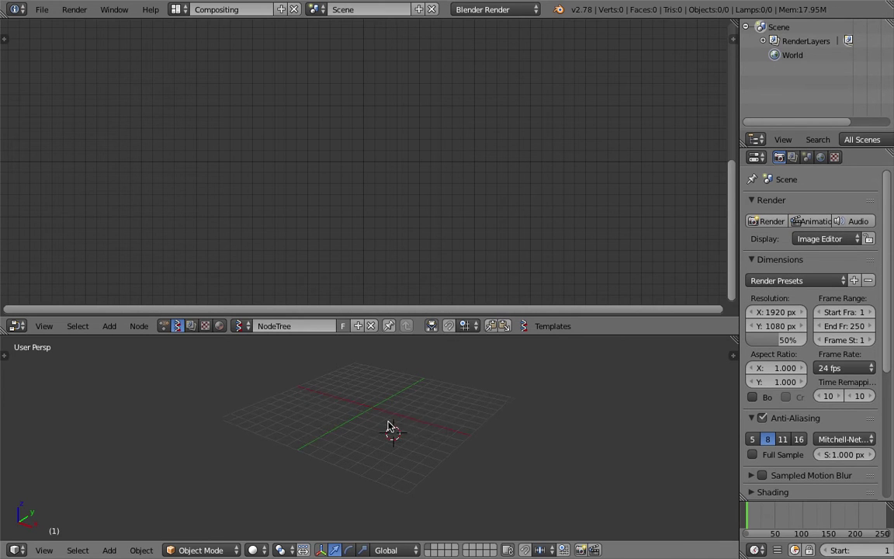
key(ctrl+s)
click(393, 427)
Step: Add a Rounded Box node to the node tree
key(space)
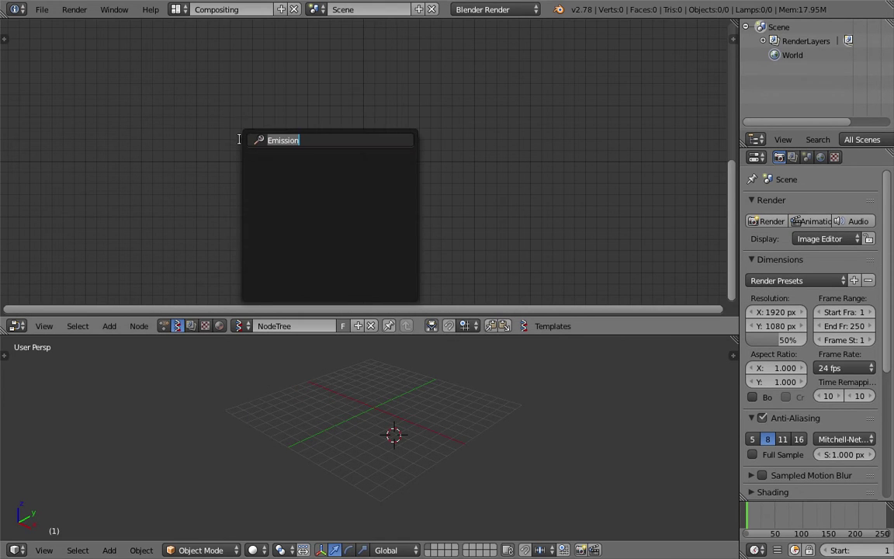
text(rou)
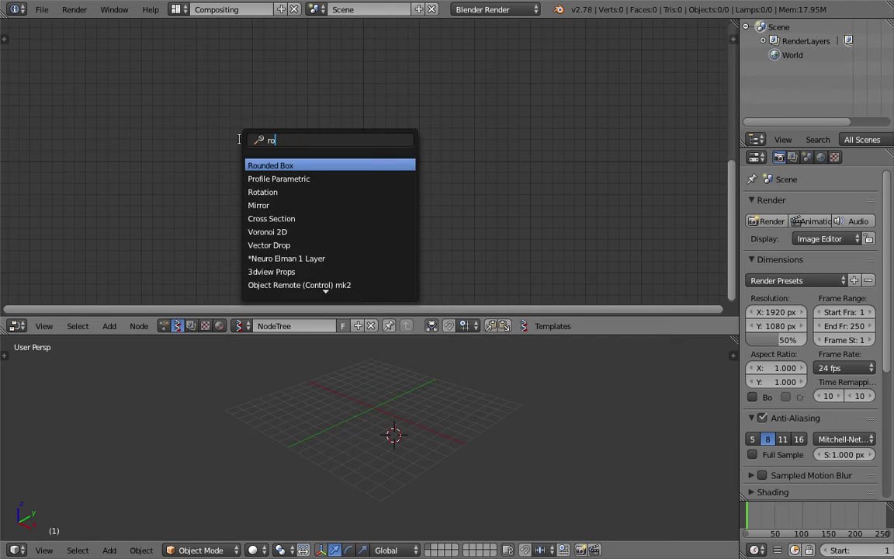
key(Return)
click(239, 110)
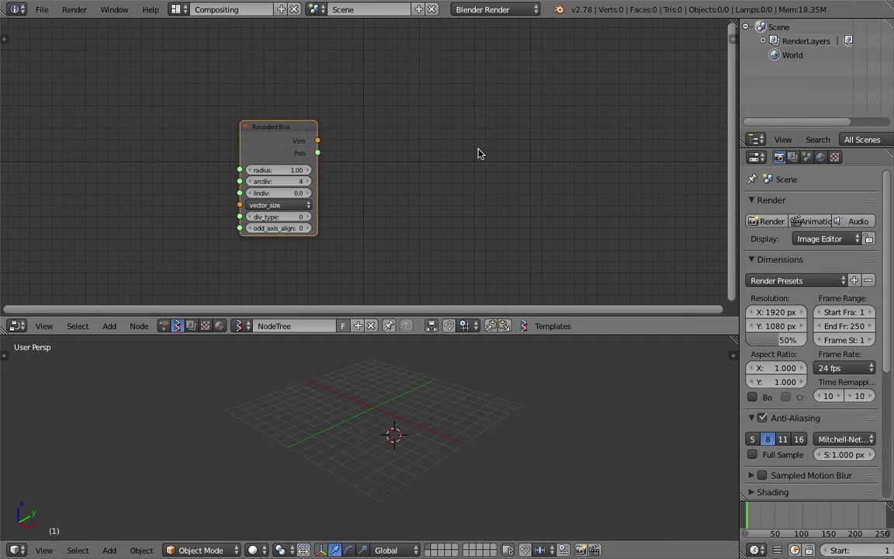
Step: Add a Viewer Draw node beside the Rounded Box node and save the file
key(space)
text(view)
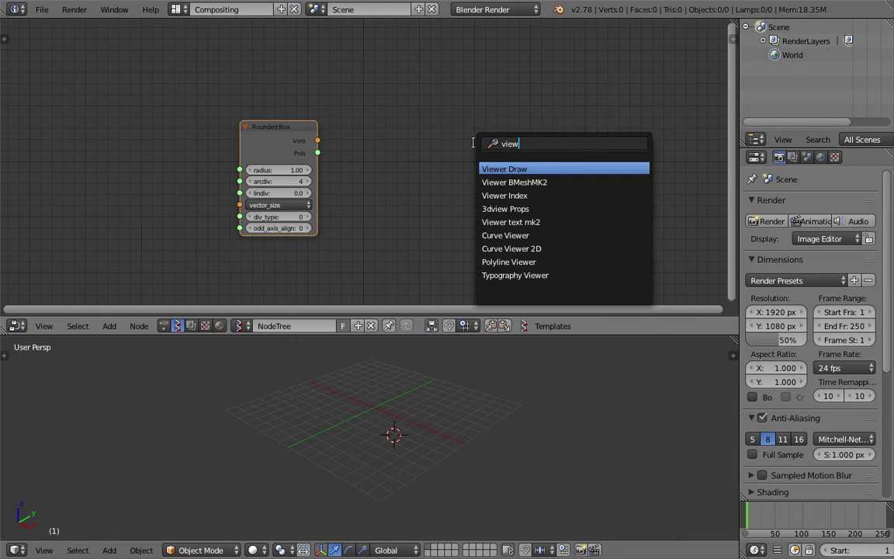
key(Return)
click(435, 108)
key(ctrl+s)
click(439, 91)
Step: Connect the Rounded Box's Vers and Pols outputs to Viewer Draw's vertices and edg_pol inputs, and space the nodes apart
mouse_move(317, 143)
mouse_down()
mouse_move(436, 178)
mouse_move(391, 179)
mouse_move(433, 189)
mouse_up()
scroll(428, 370, up, 6)
mouse_move(430, 372)
shift+middle_down()
mouse_move(441, 443)
mouse_move(434, 429)
mouse_move(470, 432)
shift+middle_up()
drag(470, 175, 516, 170)
drag(281, 127, 324, 125)
key(shift+a)
mouse_move(109, 115)
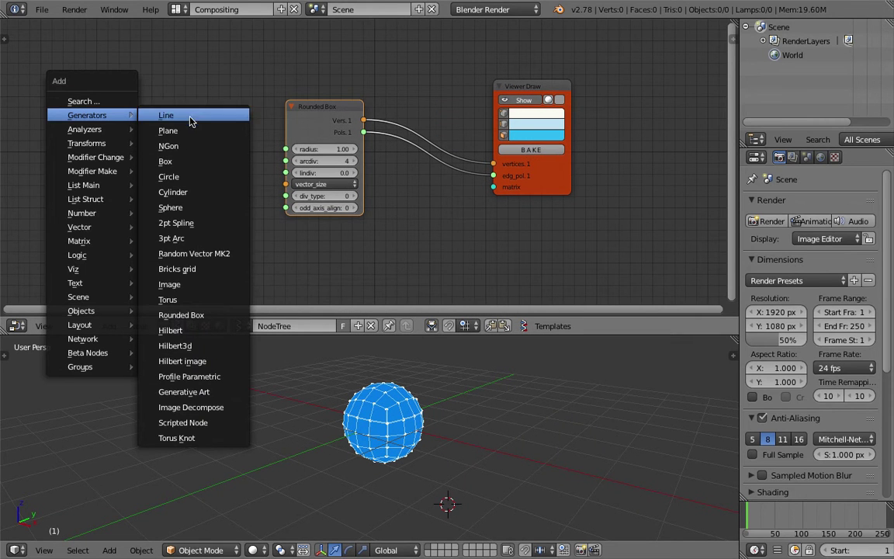
key(Escape)
Step: Check the Rounded Box's properties and help options in the node sidebar, and reposition both nodes
drag(306, 107, 343, 90)
scroll(320, 108, up, 1)
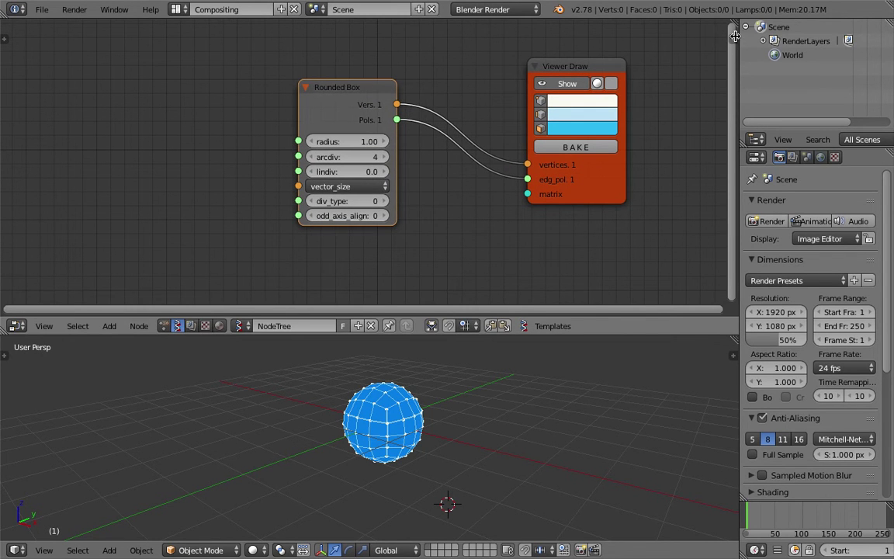
click(733, 39)
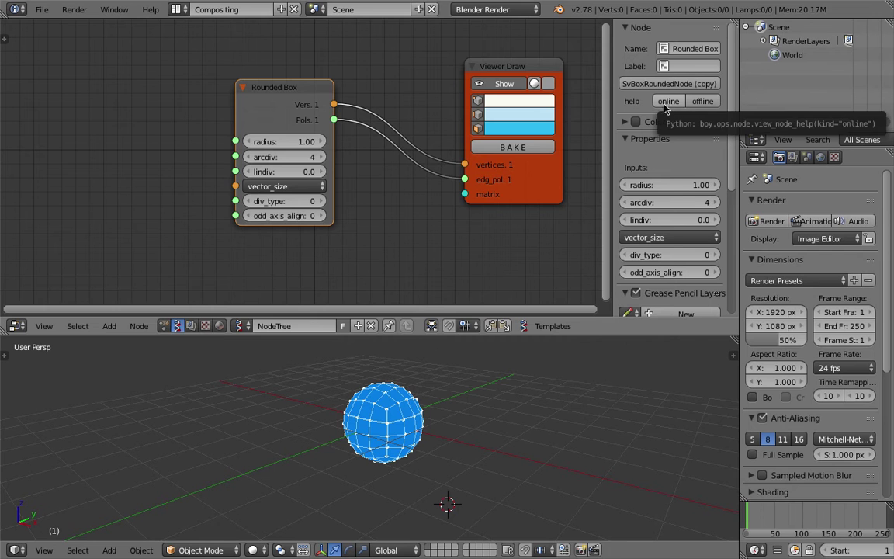
drag(611, 71, 485, 62)
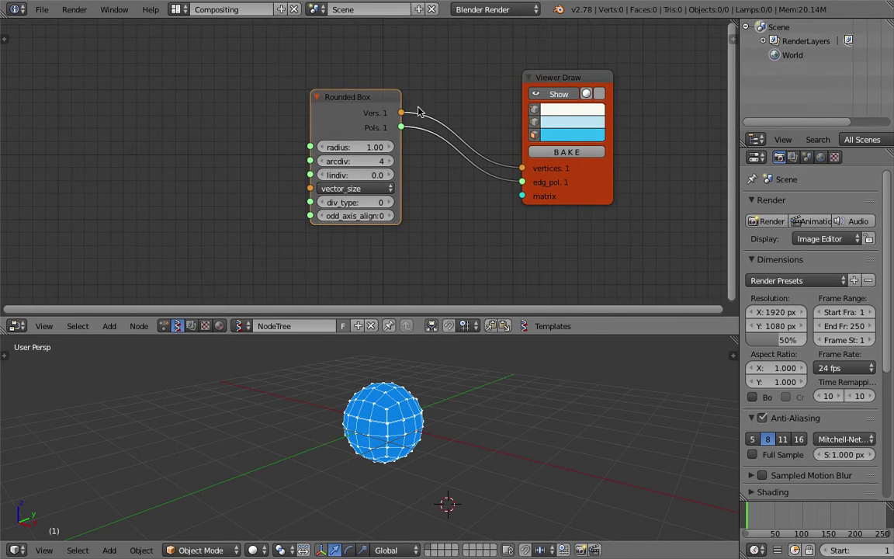
drag(366, 110, 387, 106)
drag(558, 78, 567, 72)
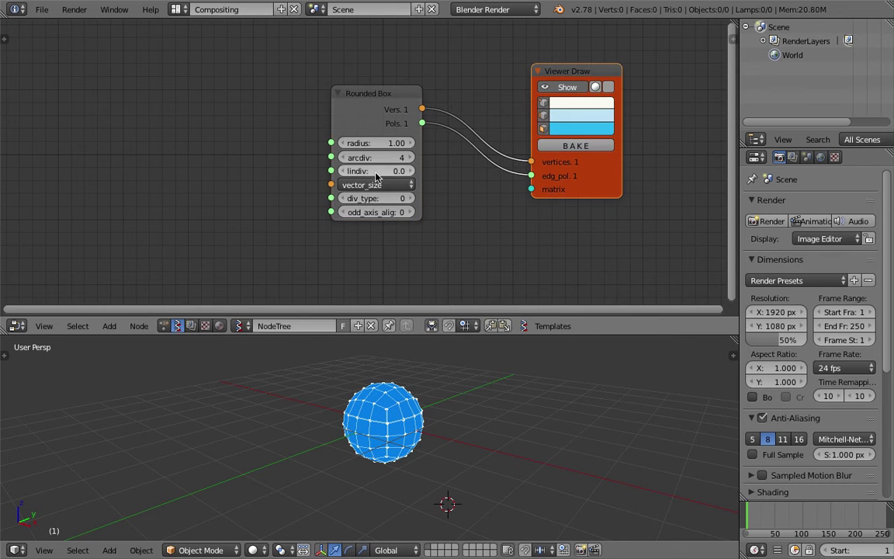
Step: Try larger and smaller radius values on the Rounded Box and set the radius to 0.06
drag(374, 142, 442, 143)
middle_drag(527, 391, 508, 429)
scroll(499, 407, down, 1)
drag(383, 143, 219, 143)
scroll(498, 381, up, 5)
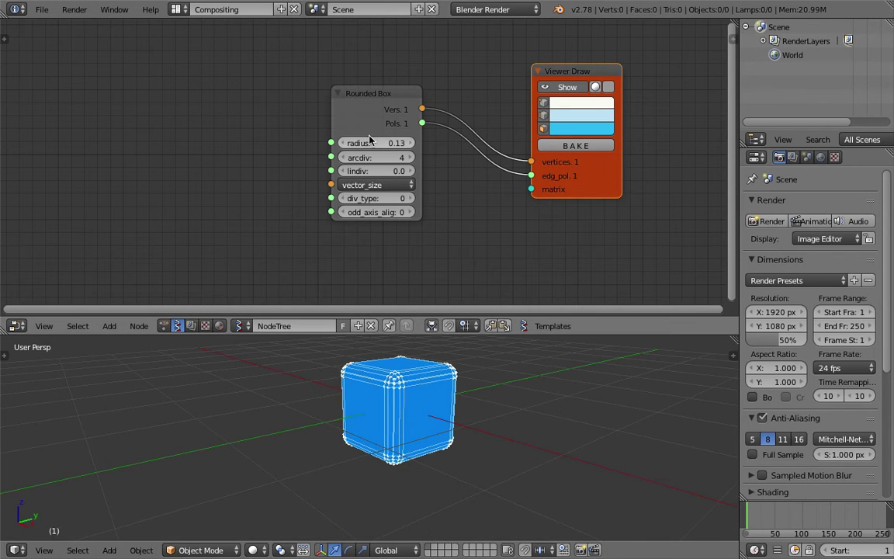
drag(365, 143, 354, 144)
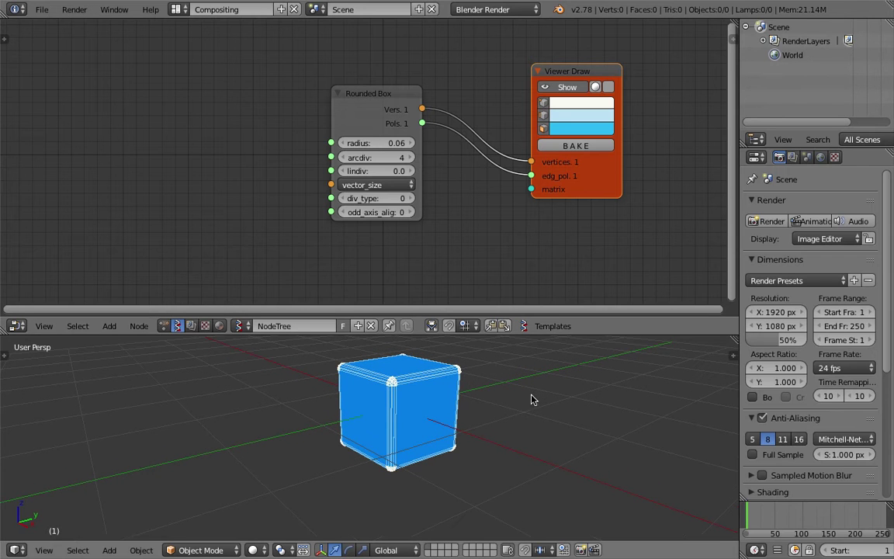
Step: Hide the vertices and edges in the Viewer Draw display and enable shading on the box
click(544, 103)
click(608, 86)
mouse_move(466, 423)
middle_down()
mouse_move(568, 427)
mouse_move(443, 426)
mouse_move(534, 441)
mouse_move(482, 411)
middle_up()
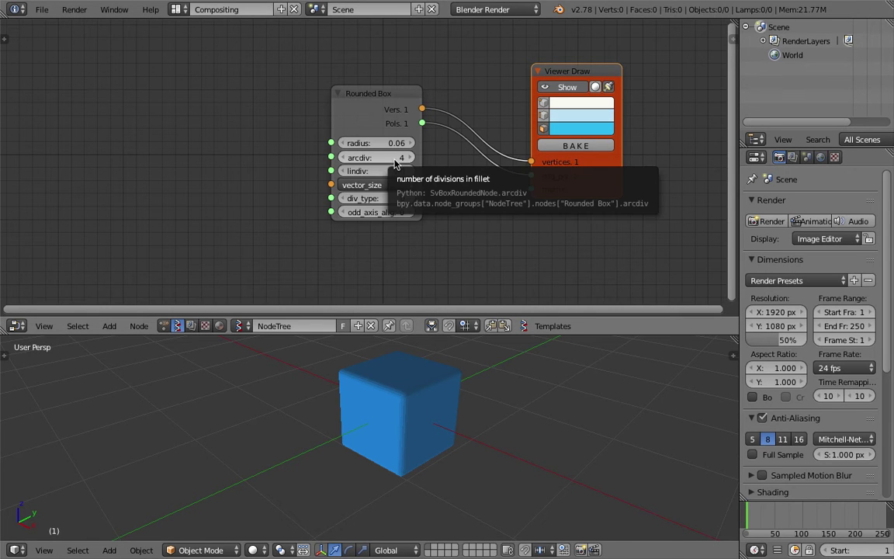
Step: Set the Rounded Box's arcdiv to 2 and check its fillets in the 3D view
mouse_move(387, 160)
mouse_down()
mouse_move(365, 161)
mouse_move(395, 161)
mouse_up()
scroll(459, 453, up, 2)
middle_drag(483, 465, 457, 461)
click(413, 158)
scroll(508, 404, down, 2)
middle_drag(507, 405, 501, 395)
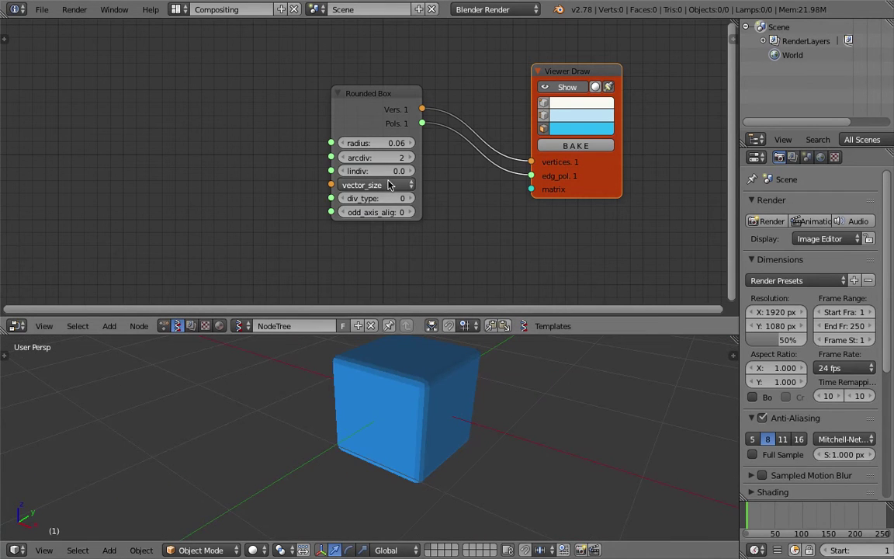
Step: Turn the edge display back on in Viewer Draw
click(544, 115)
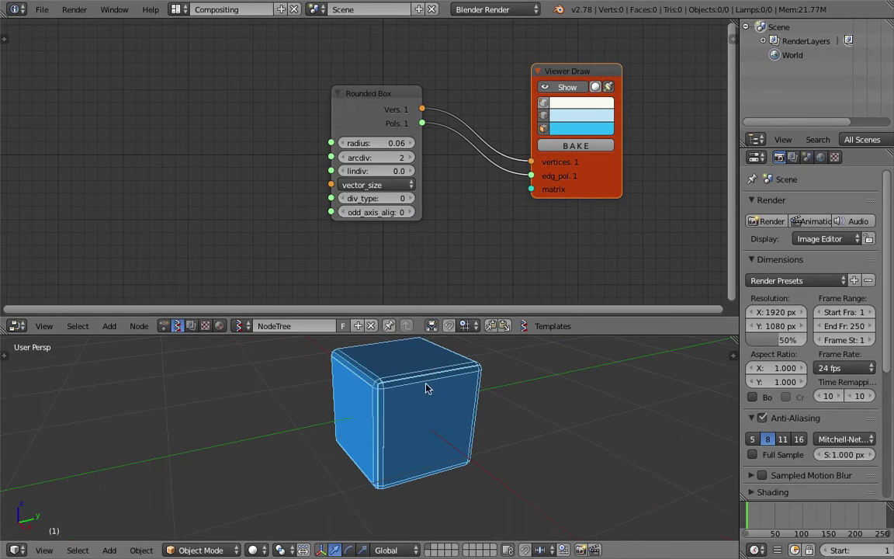
click(545, 116)
click(544, 116)
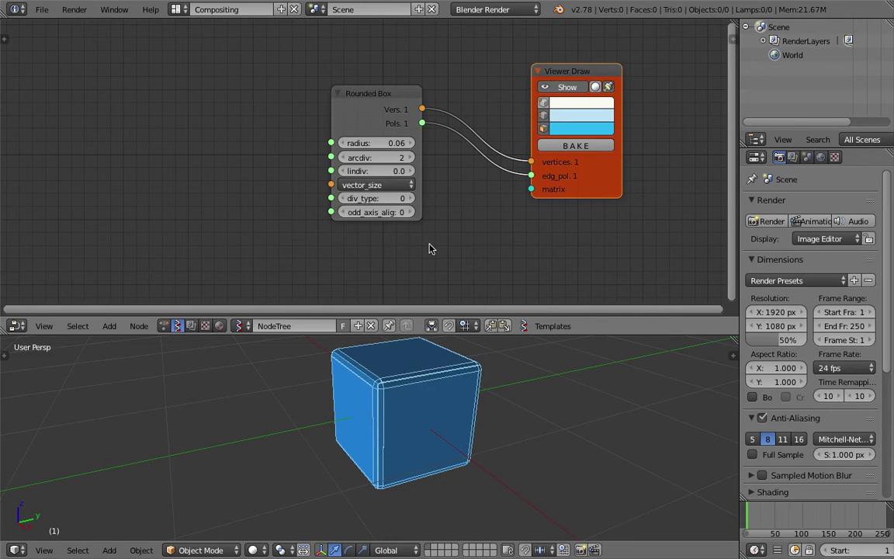
Step: Try a lindiv of 0.6 on the Rounded Box, and set its radius to 0.08
drag(394, 174, 400, 174)
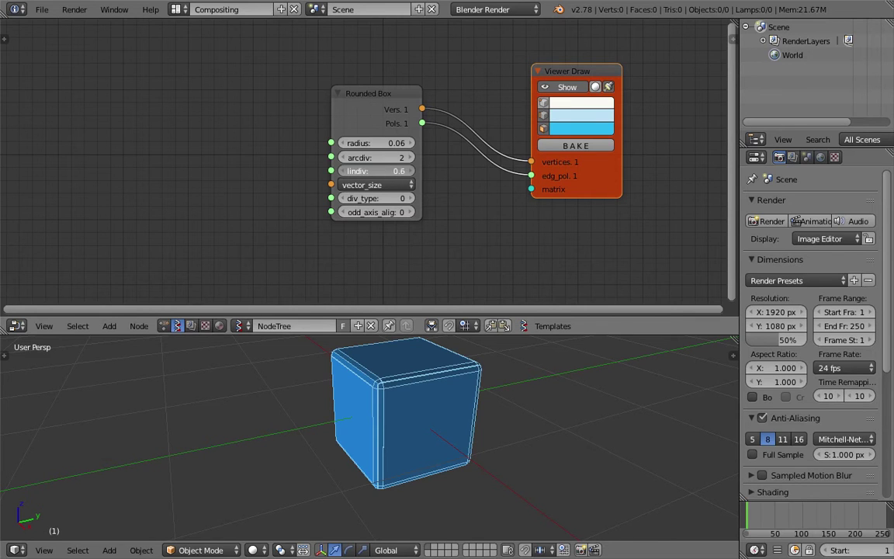
mouse_move(390, 144)
mouse_down()
mouse_move(398, 144)
mouse_move(380, 143)
mouse_up()
scroll(310, 240, down, 2)
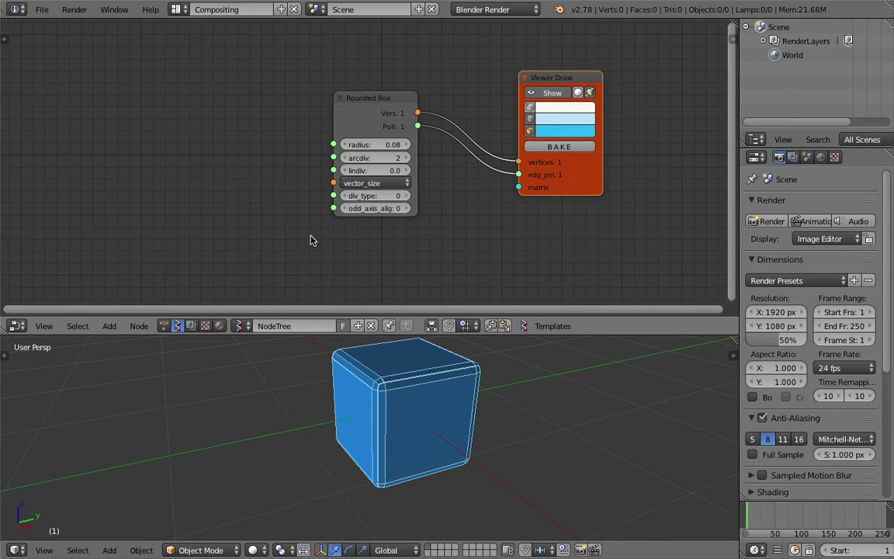
Step: Enlarge the Rounded Box through its vector_size values and set lindiv to 2.7
click(384, 175)
drag(383, 192, 373, 174)
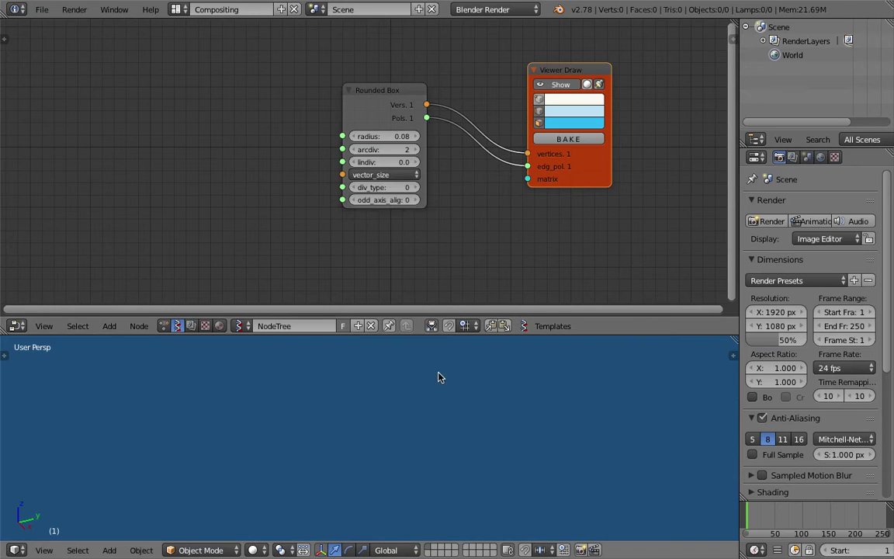
scroll(444, 405, down, 4)
middle_drag(445, 407, 461, 401)
drag(388, 162, 394, 163)
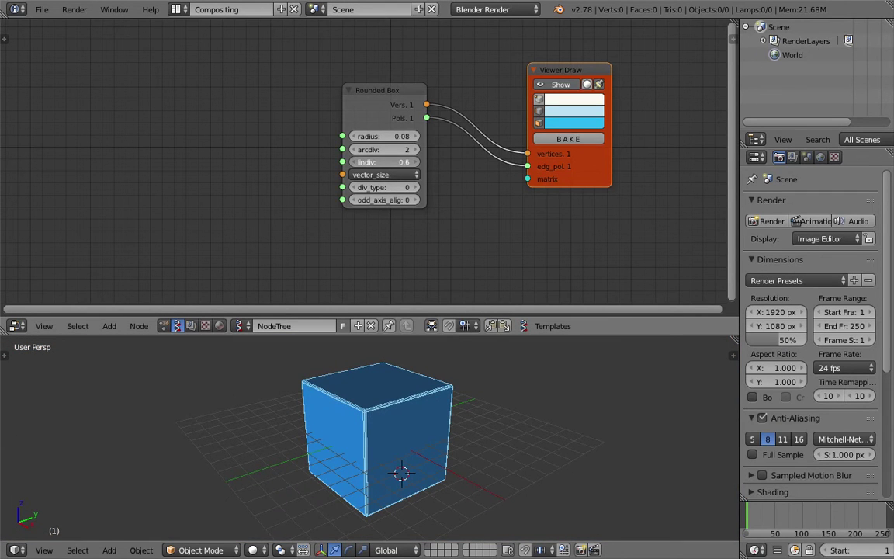
drag(404, 162, 412, 163)
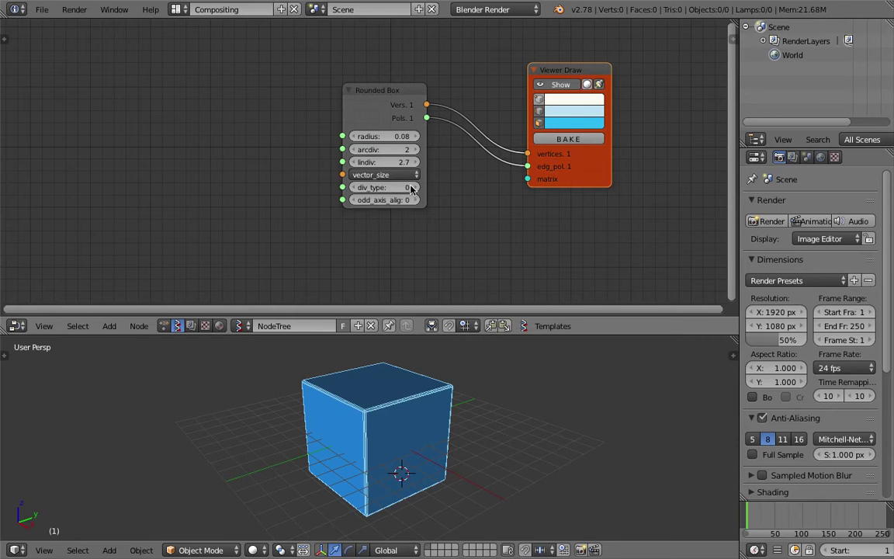
Step: Try div_type 1 and 2 on the Rounded Box to compare the face subdivisions, and return it to 0
scroll(419, 435, up, 3)
scroll(414, 427, up, 2)
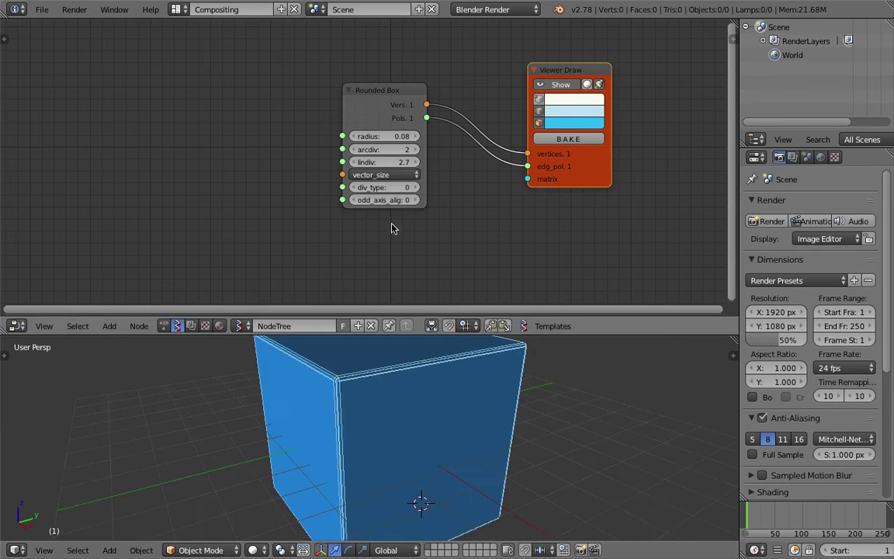
click(414, 190)
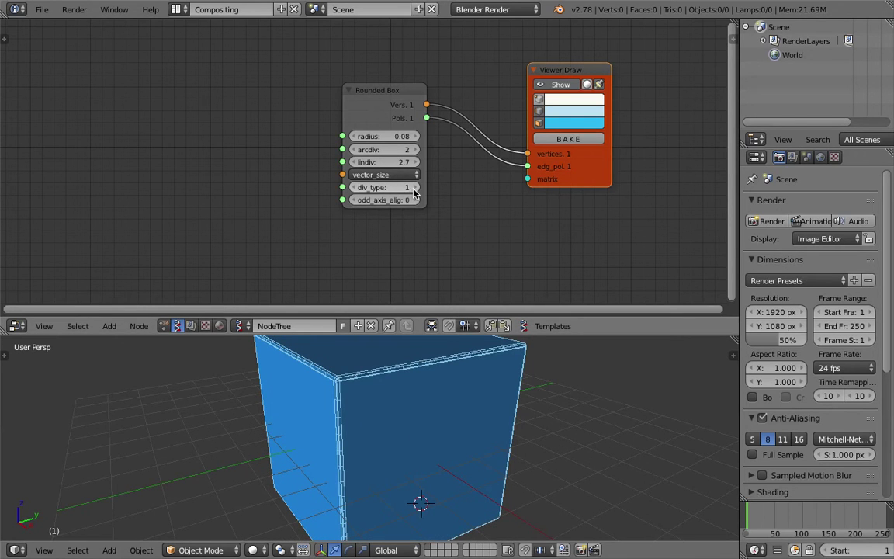
click(414, 191)
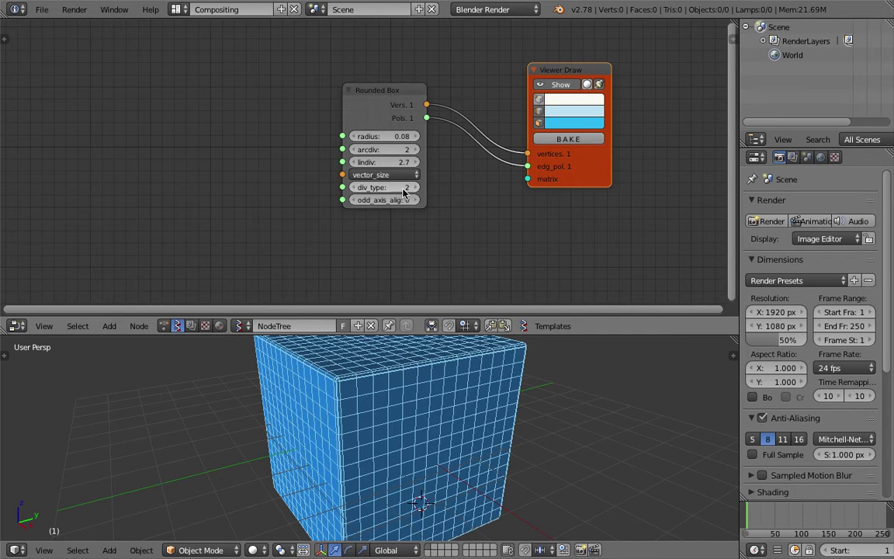
click(410, 190)
click(416, 189)
click(355, 188)
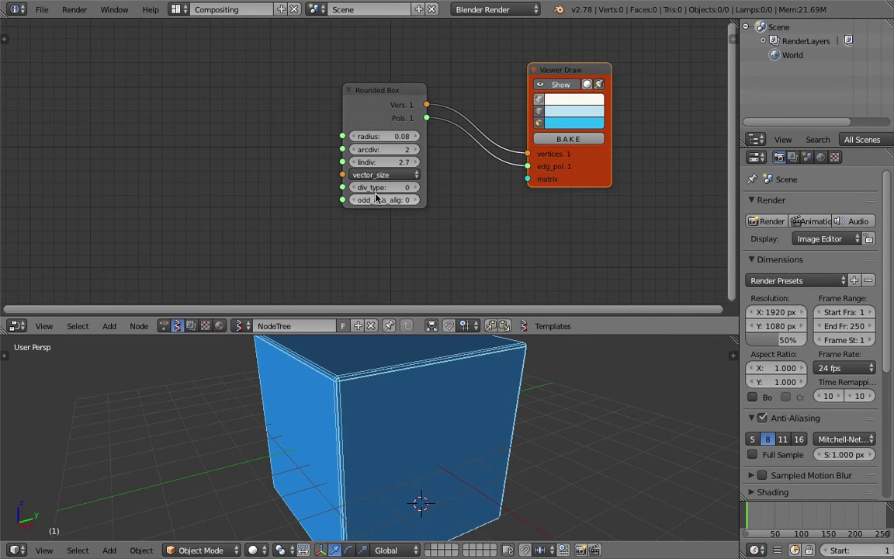
Step: Set the Rounded Box's div_type to 2 to grid all of its faces
middle_drag(439, 343, 434, 418)
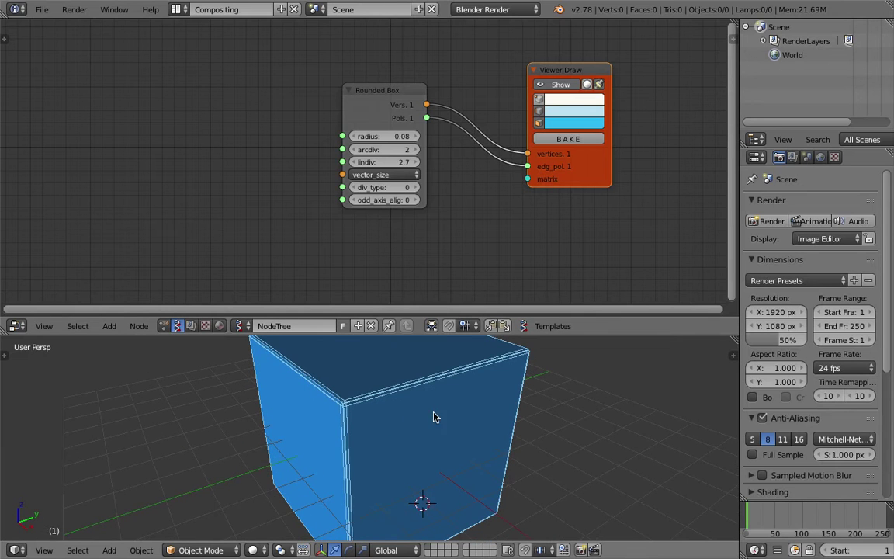
middle_drag(461, 474, 479, 439)
click(417, 187)
click(417, 188)
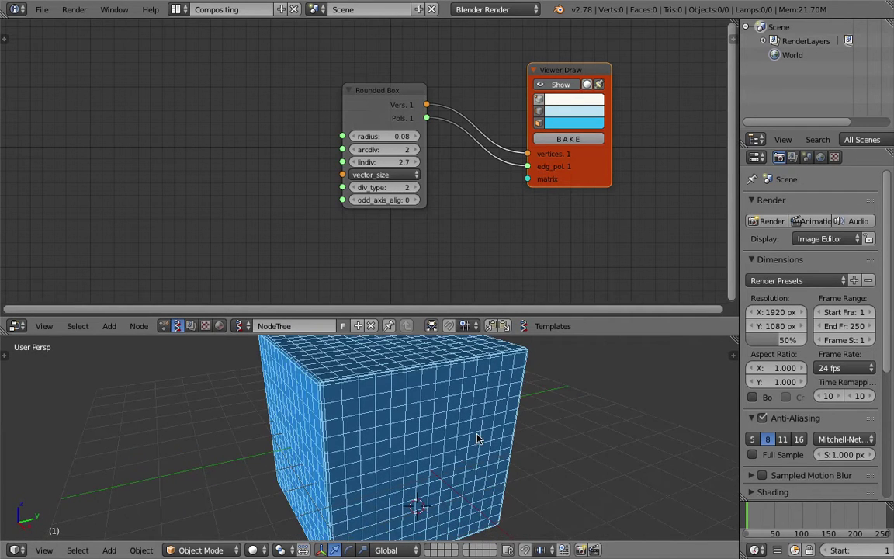
Step: Switch to the Finder desktop and preview the 003_15millio…bj_18min.png image
key(ctrl+Left)
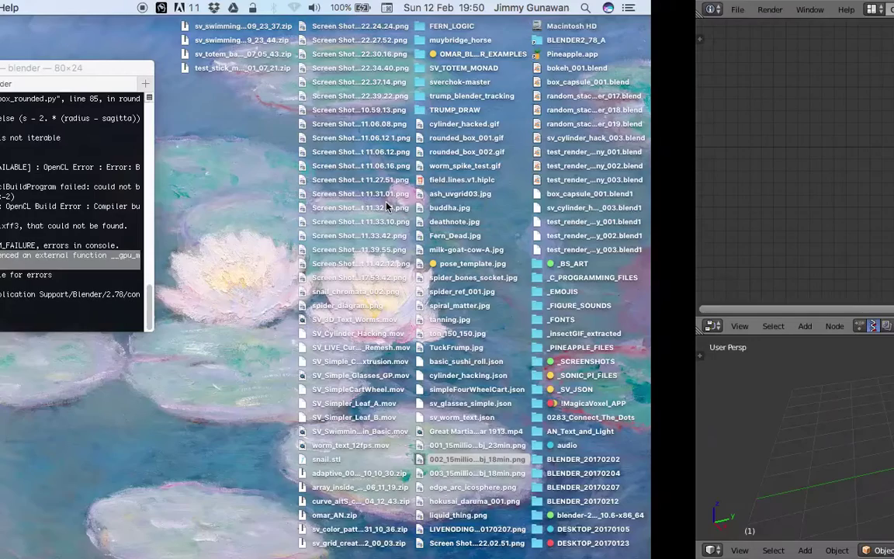
click(697, 291)
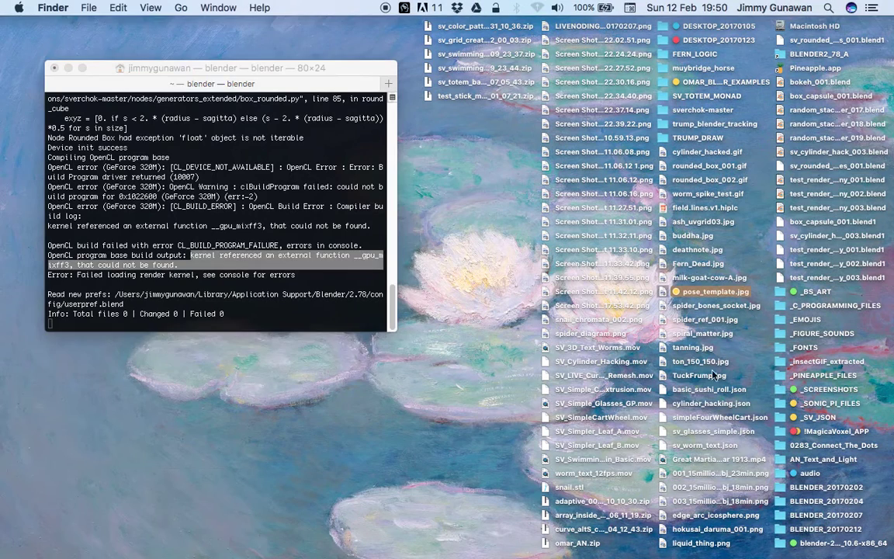
click(708, 502)
key(space)
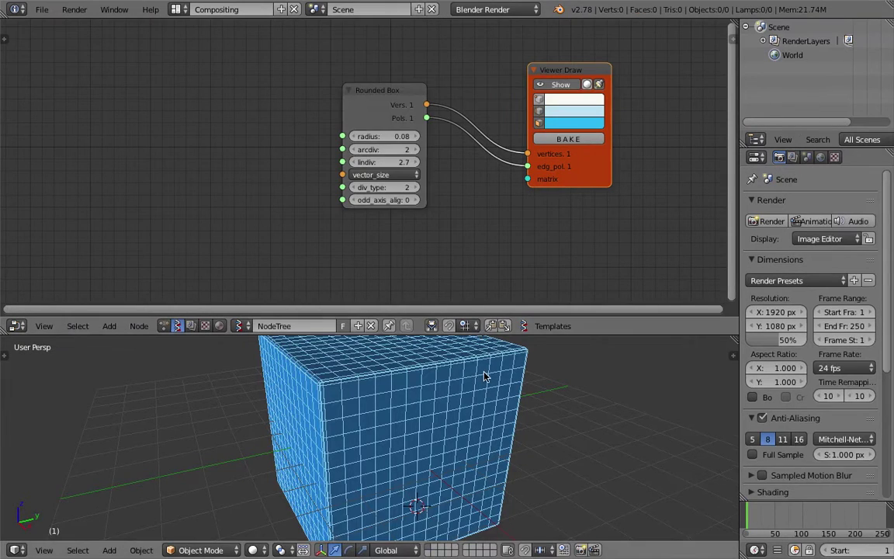
Step: Switch back to Blender, add a Random Vector MK2 node, and connect its output to the Rounded Box's vector_size
middle_drag(485, 376, 511, 378)
drag(395, 95, 382, 95)
middle_drag(438, 389, 443, 413)
scroll(414, 393, down, 2)
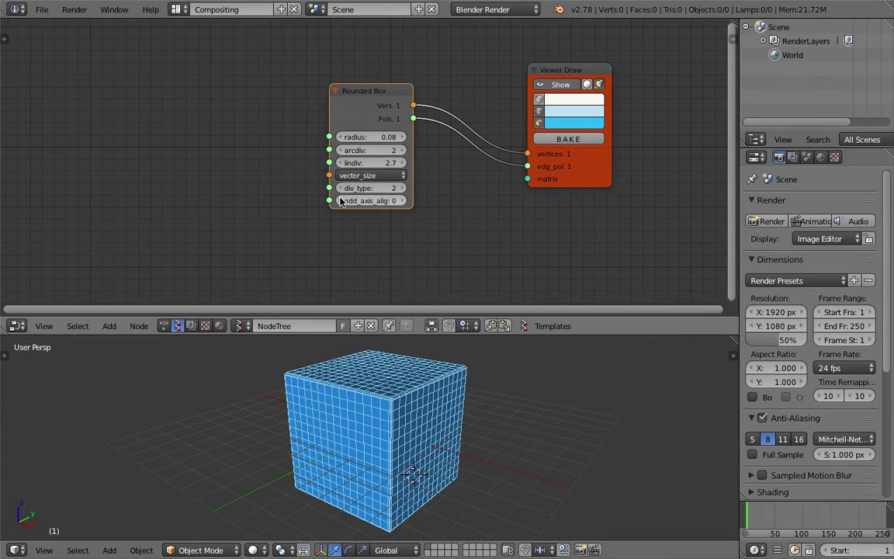
middle_drag(165, 148, 188, 145)
key(shift+a)
click(219, 168)
text(rndomrandom)
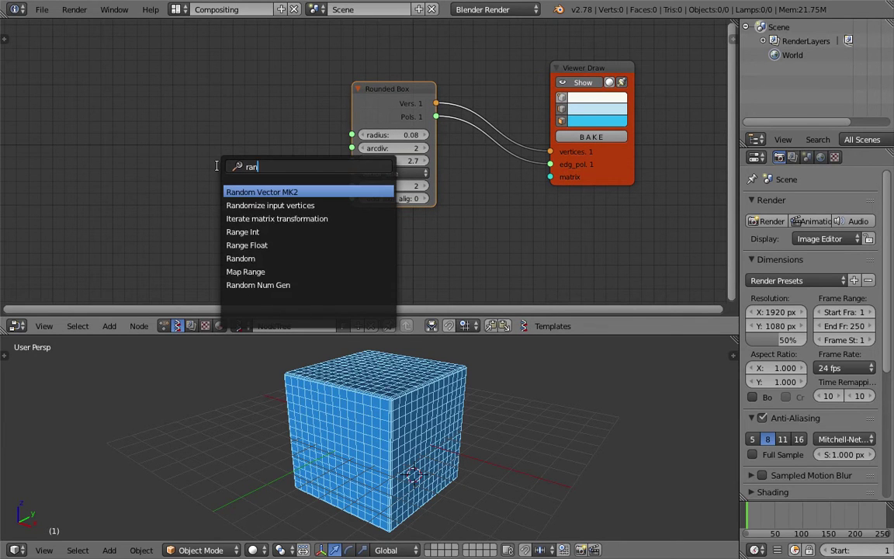
key(Return)
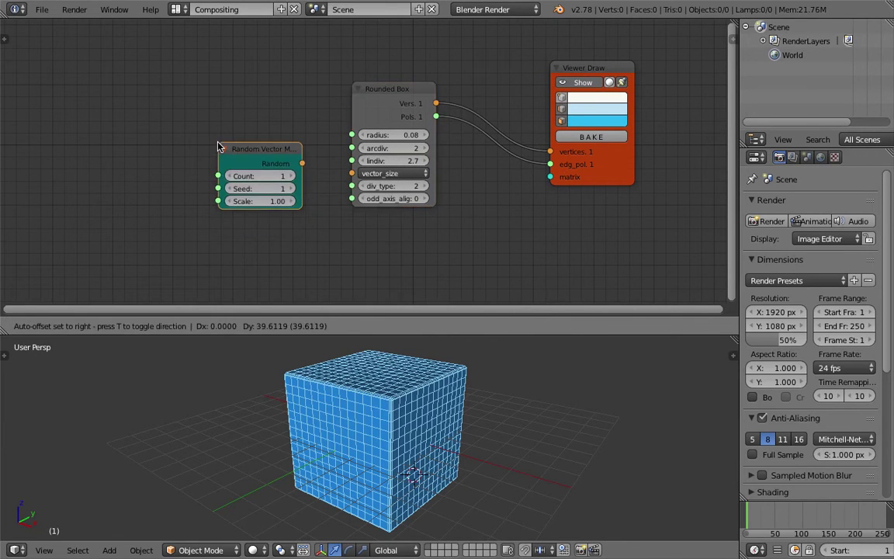
click(249, 197)
drag(283, 183, 352, 173)
Step: Set the Random Vector node's scale to 11.83 and its seed to 67
scroll(434, 416, up, 2)
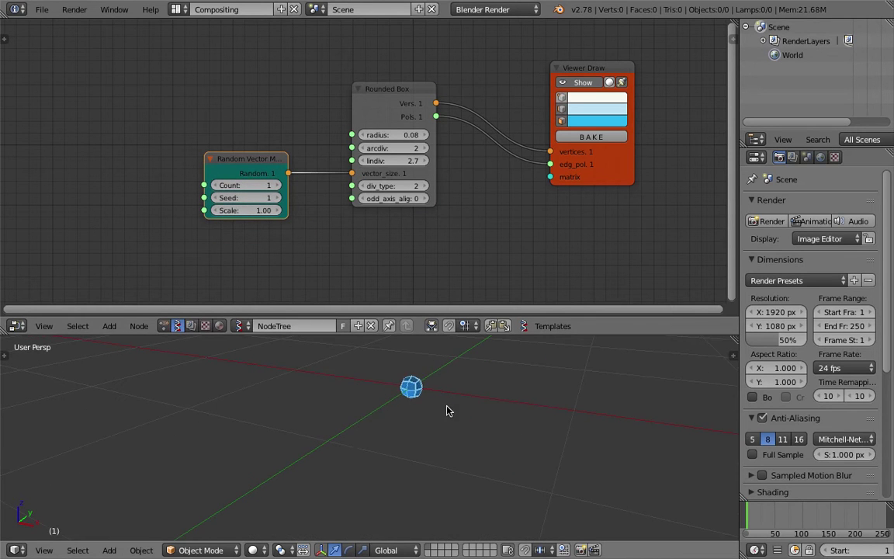
drag(244, 210, 265, 198)
scroll(494, 420, down, 5)
middle_drag(494, 419, 451, 426)
drag(247, 211, 298, 198)
Step: Spread the Random Vector, Rounded Box and Viewer Draw nodes farther apart, and save the file
drag(259, 167, 158, 158)
key(ctrl+s)
click(159, 158)
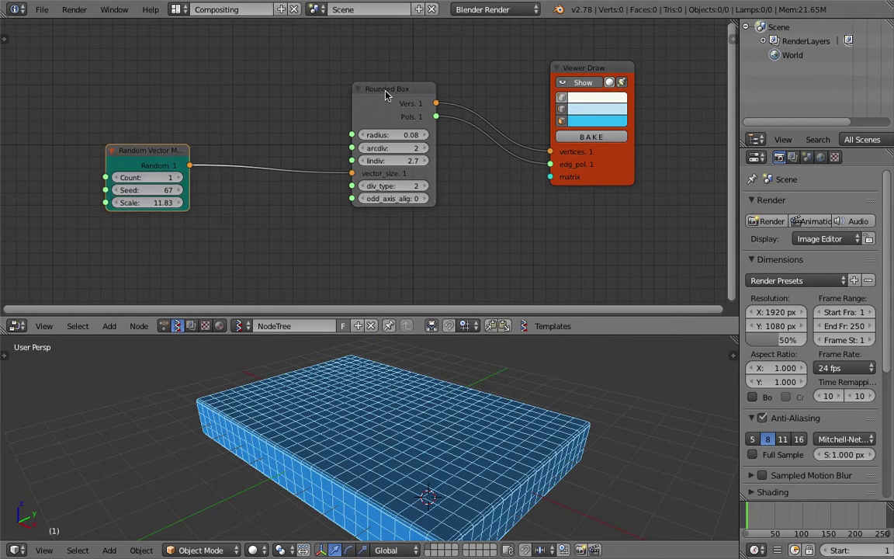
drag(361, 87, 394, 88)
drag(519, 69, 550, 66)
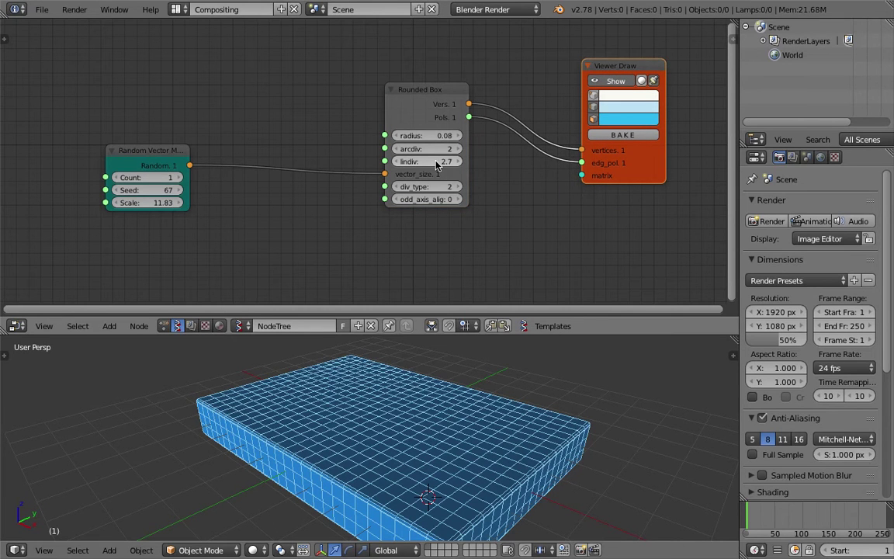
Step: Reduce the Rounded Box's lindiv to 0.7 and set its odd_axis_align to 1
drag(427, 161, 337, 161)
shift+middle_drag(562, 423, 548, 405)
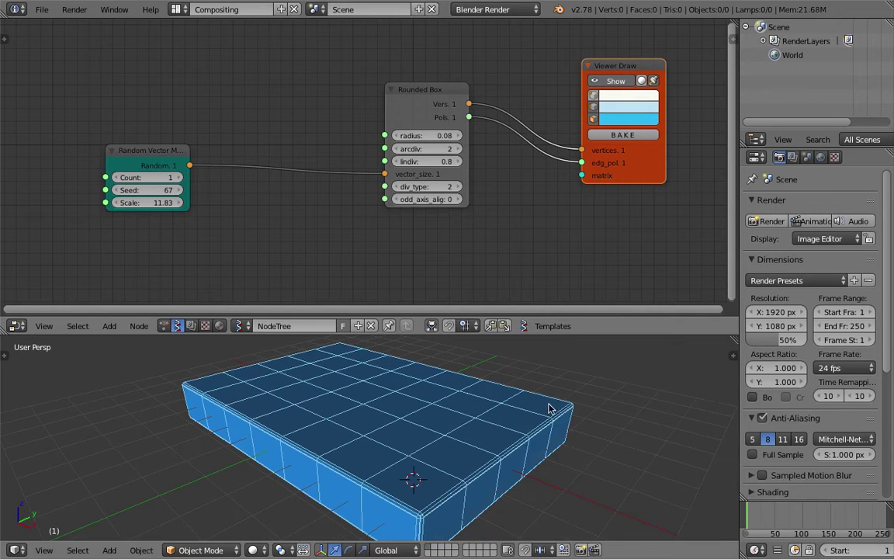
middle_drag(403, 518, 487, 395)
drag(419, 161, 384, 160)
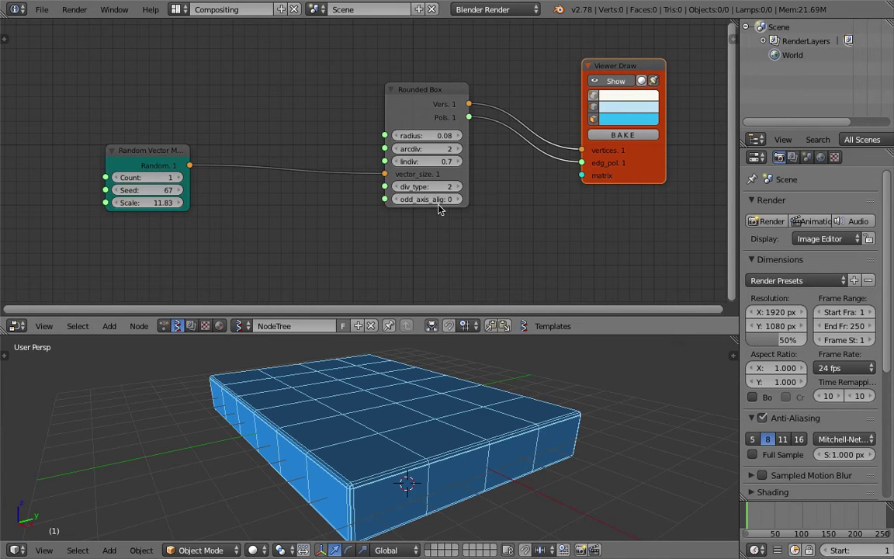
drag(438, 203, 451, 204)
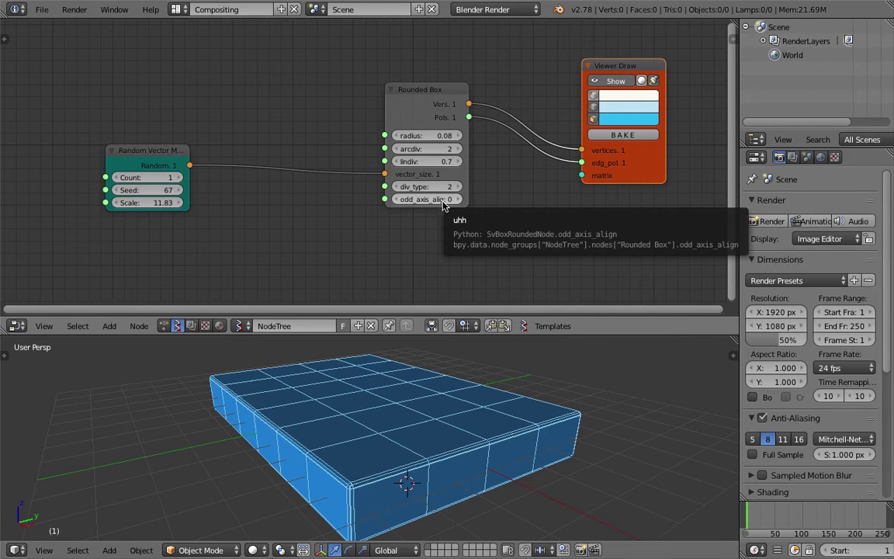
drag(445, 204, 454, 204)
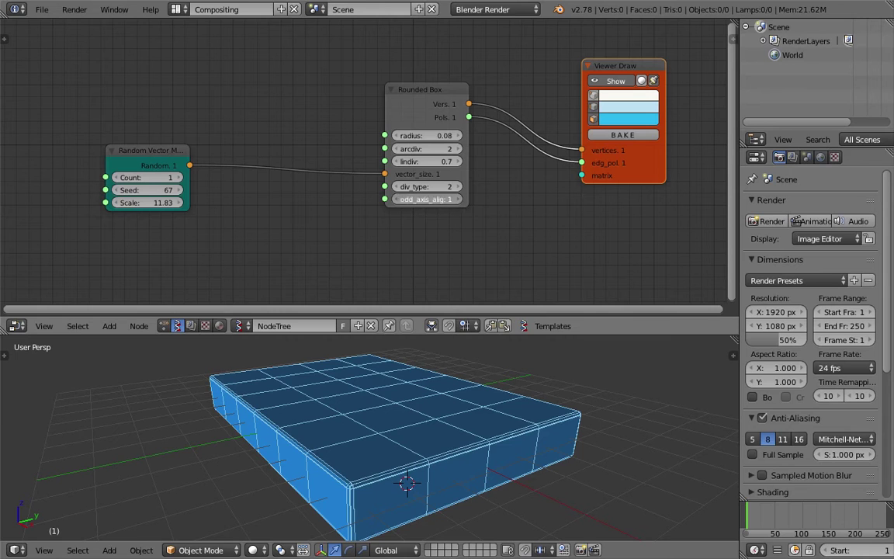
Step: Move the Random Vector node farther from the Rounded Box and save over sv_rounded_boxes_001.blend
drag(155, 152, 130, 140)
middle_drag(392, 357, 444, 416)
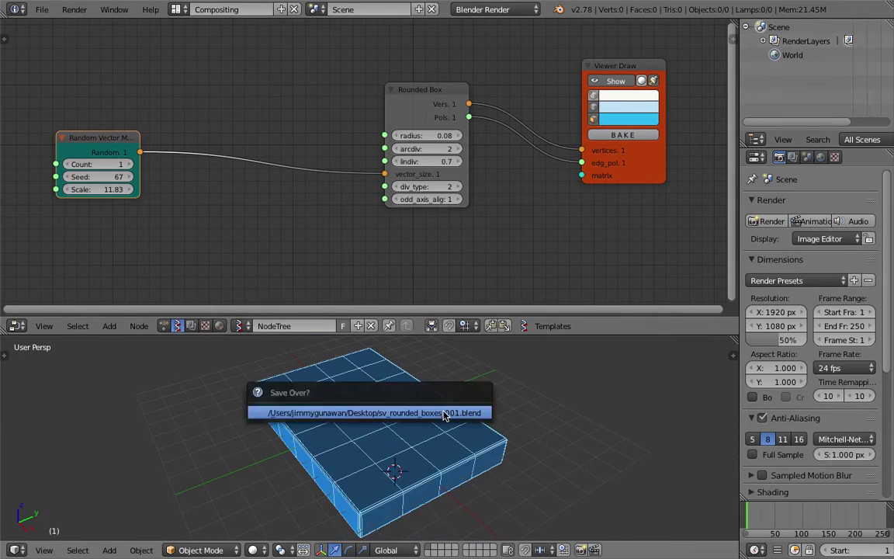
middle_drag(373, 415, 365, 426)
key(ctrl+u)
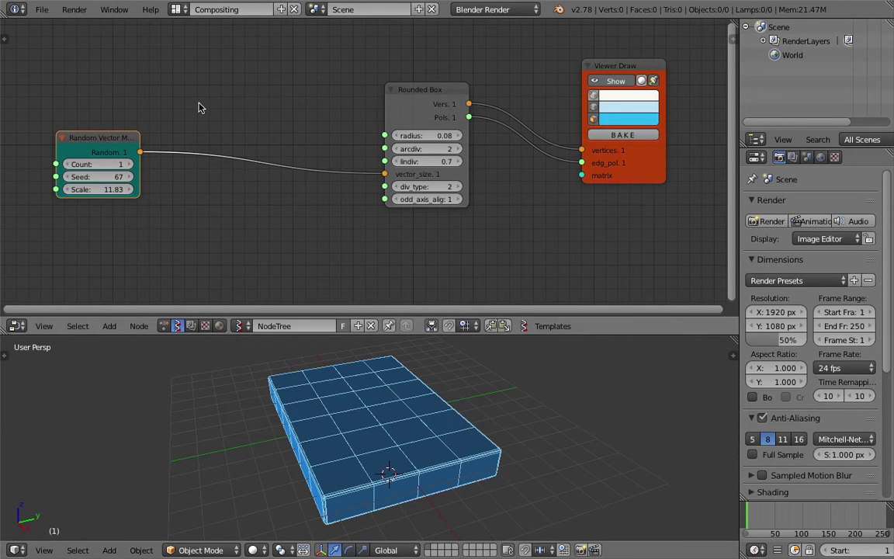
Step: Set the Random Vector node's seed to 95 and save the file
middle_drag(275, 128, 290, 120)
mouse_move(128, 169)
mouse_down()
mouse_move(159, 169)
mouse_move(124, 172)
mouse_up()
scroll(382, 397, up, 4)
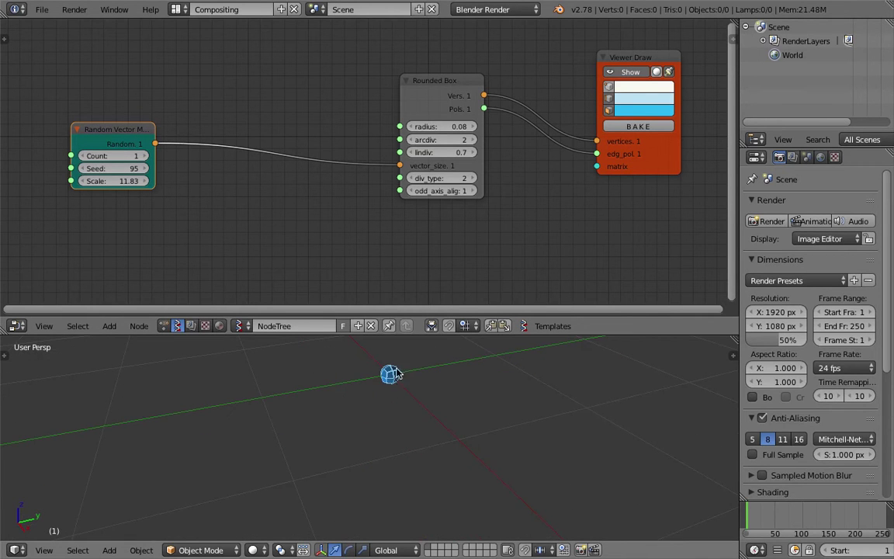
scroll(423, 388, down, 5)
key(ctrl+s)
click(430, 410)
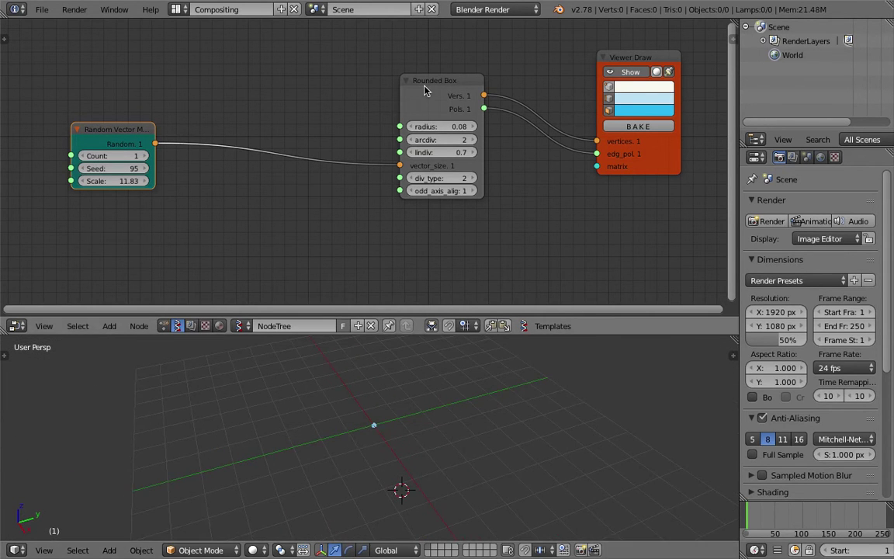
Step: Add a Stethoscope node and link the Random Vector output to it to read the generated vector
drag(425, 85, 468, 83)
click(108, 129)
key(shift+a)
click(213, 102)
text(ste)
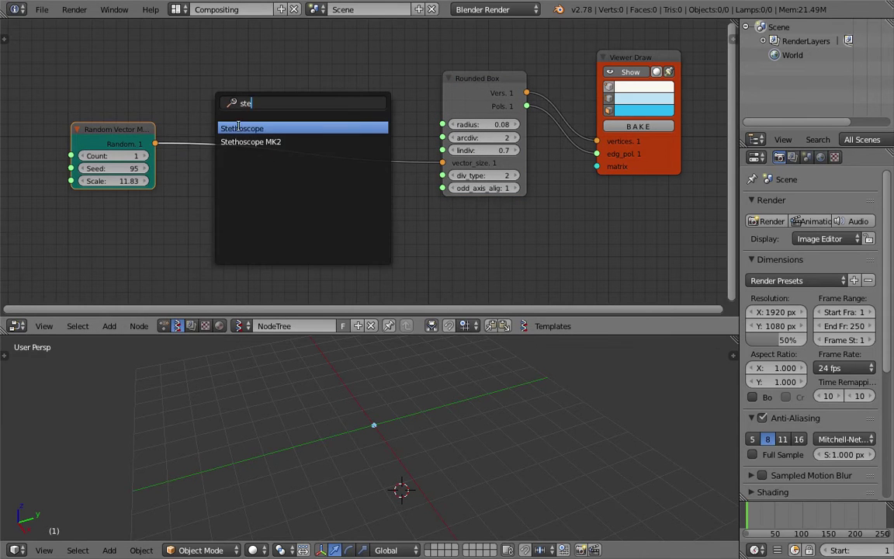
key(Return)
click(231, 73)
drag(155, 144, 232, 121)
scroll(348, 177, up, 3)
scroll(349, 177, up, 2)
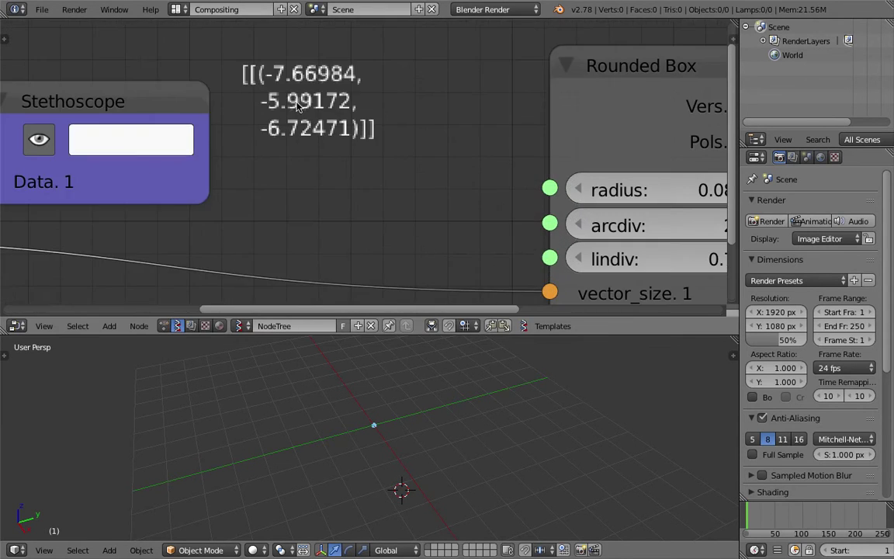
Step: Delete the Stethoscope node
scroll(262, 140, down, 7)
middle_drag(257, 146, 265, 144)
click(241, 124)
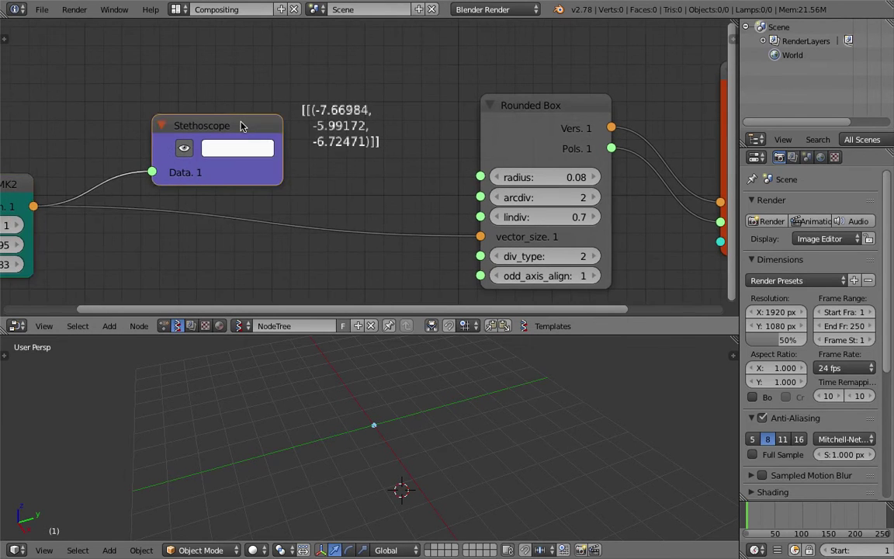
key(x)
Step: Move the Random Vector node aside and insert a Vector out node on its link to the Rounded Box
scroll(179, 155, down, 5)
middle_drag(109, 188, 180, 161)
drag(180, 163, 118, 184)
key(ctrl+s)
key(shift+a)
click(291, 124)
text(vecto)
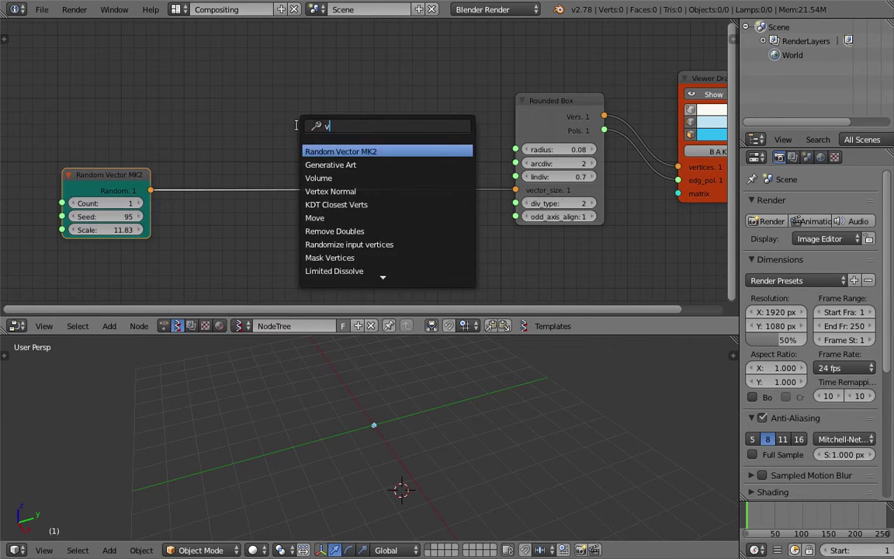
key(Down)
key(Down)
key(Return)
click(180, 163)
Step: Insert a Vector in node between Vector out and the Rounded Box, and save the file
key(shift+a)
click(350, 133)
text(vec)
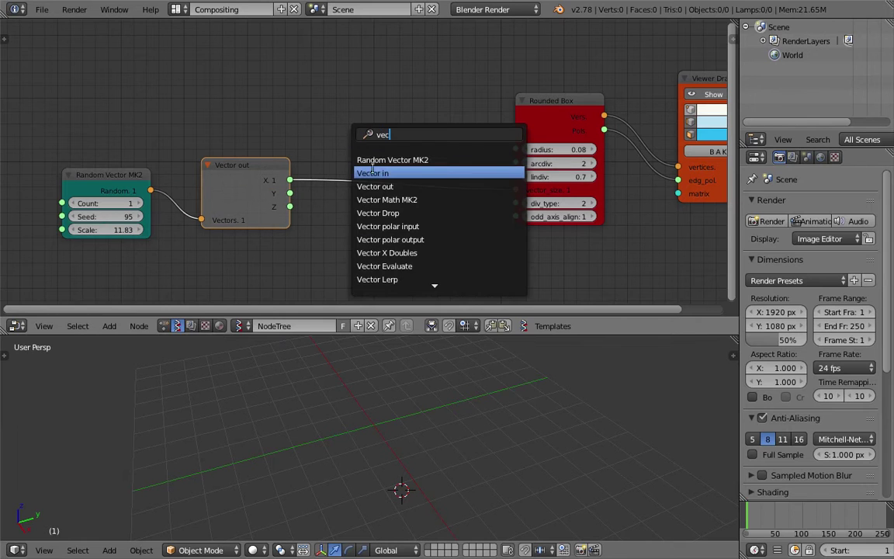
click(377, 173)
click(419, 170)
key(ctrl+s)
key(Return)
Step: Insert a math node on the X link between Vector out and Vector in, and set its function to Absolute
key(shift+a)
click(337, 120)
text(math)
key(Down)
key(Return)
click(336, 136)
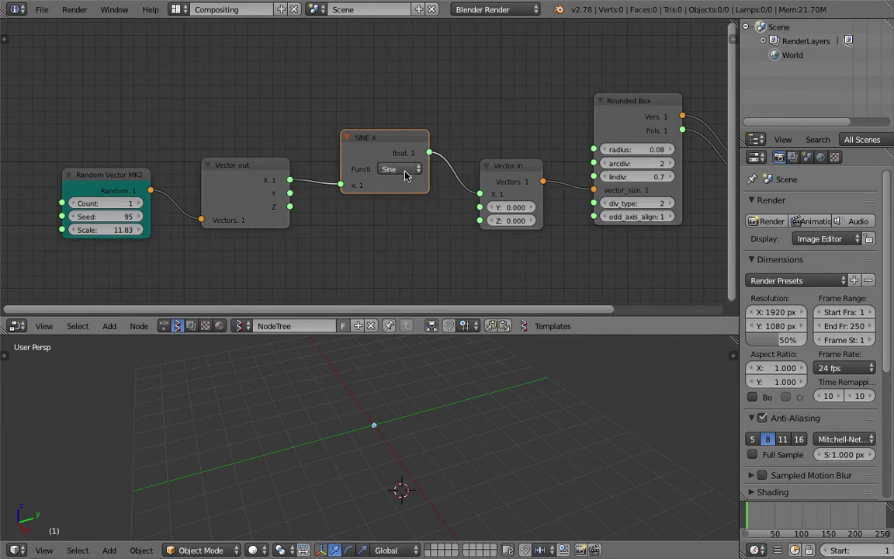
click(408, 170)
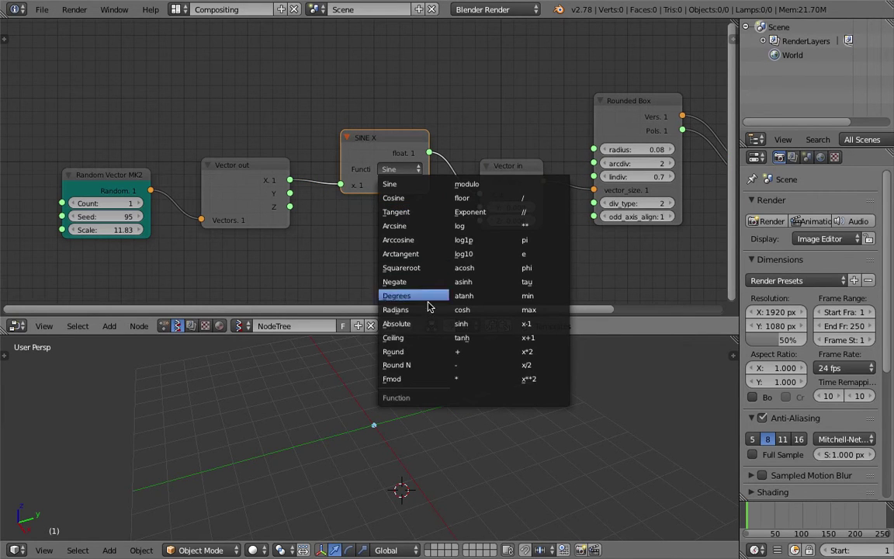
click(396, 323)
drag(380, 152, 376, 128)
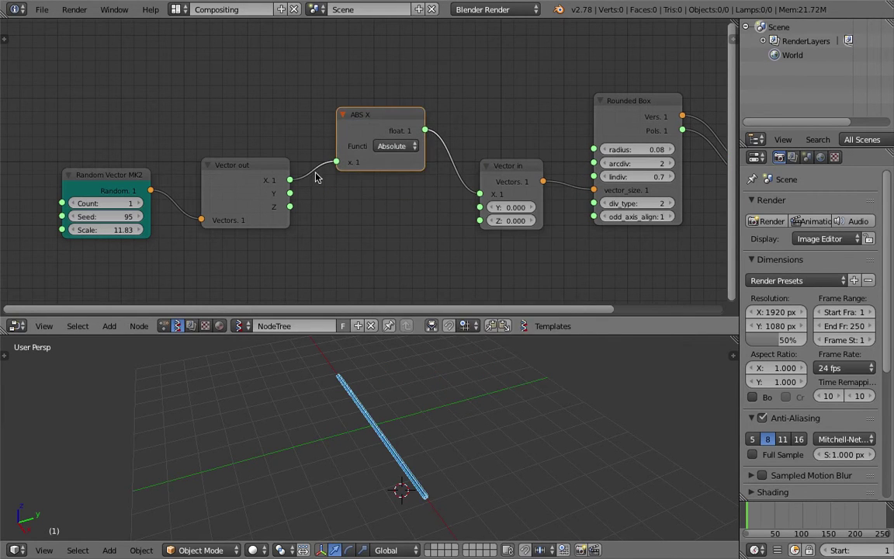
Step: Duplicate the Absolute math node twice, stacking the copies below the original
key(shift+d)
click(369, 205)
key(shift+d)
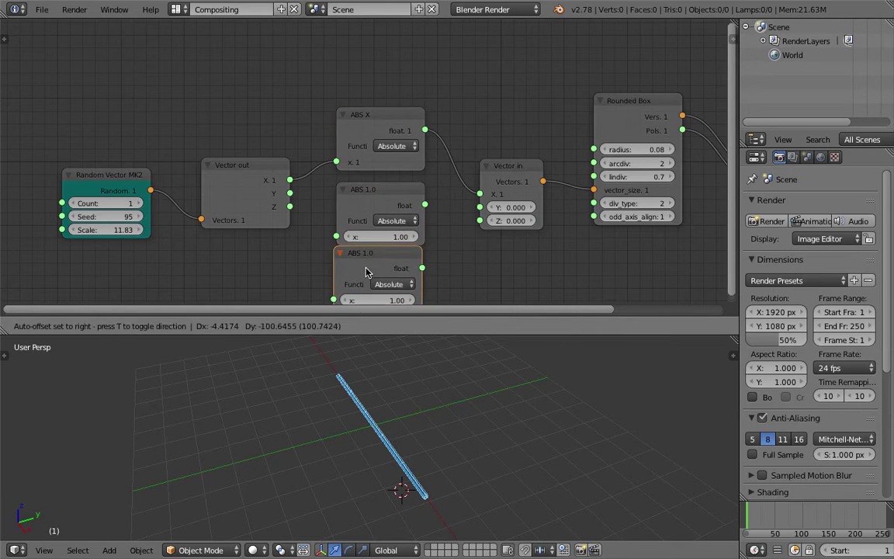
click(370, 276)
Step: Route Vector out's Y and Z through the two copied Absolute nodes into Vector in's Y and Z, and save
middle_drag(338, 196, 334, 163)
drag(286, 159, 333, 204)
drag(421, 171, 429, 173)
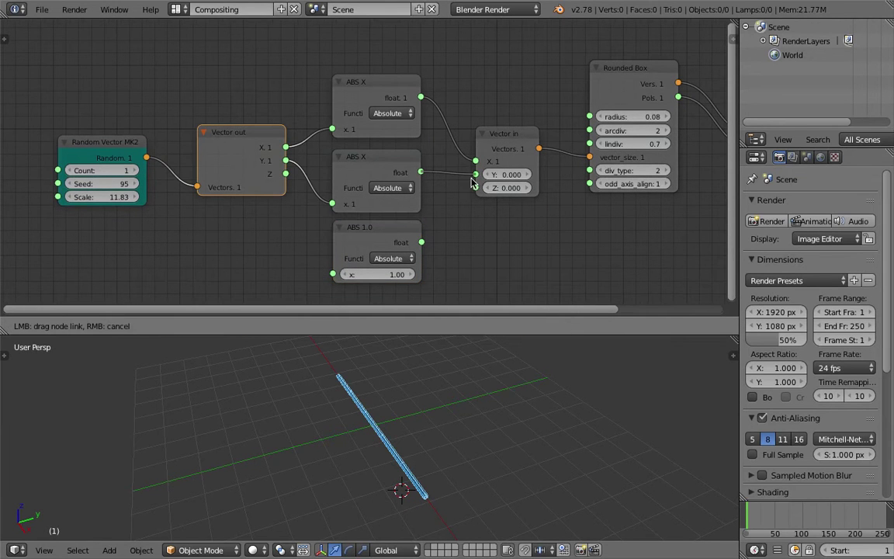
drag(478, 193, 476, 174)
drag(420, 242, 476, 187)
drag(332, 274, 279, 172)
key(ctrl+s)
click(280, 174)
Step: Vary the Random Vector node's seed to test different box proportions, ending at 224, and save the file along the way
scroll(396, 388, down, 5)
middle_drag(395, 388, 376, 397)
drag(114, 186, 233, 184)
middle_drag(397, 406, 388, 405)
click(387, 405)
key(ctrl+s)
click(389, 406)
drag(131, 187, 145, 184)
Step: Save the current file, and save the project again through Save As
key(super+s)
click(510, 439)
click(41, 10)
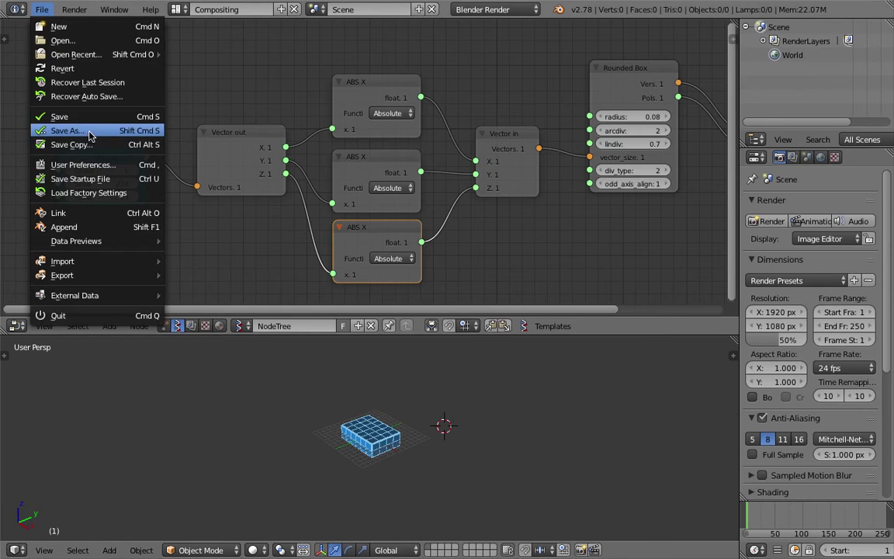
click(89, 130)
click(799, 46)
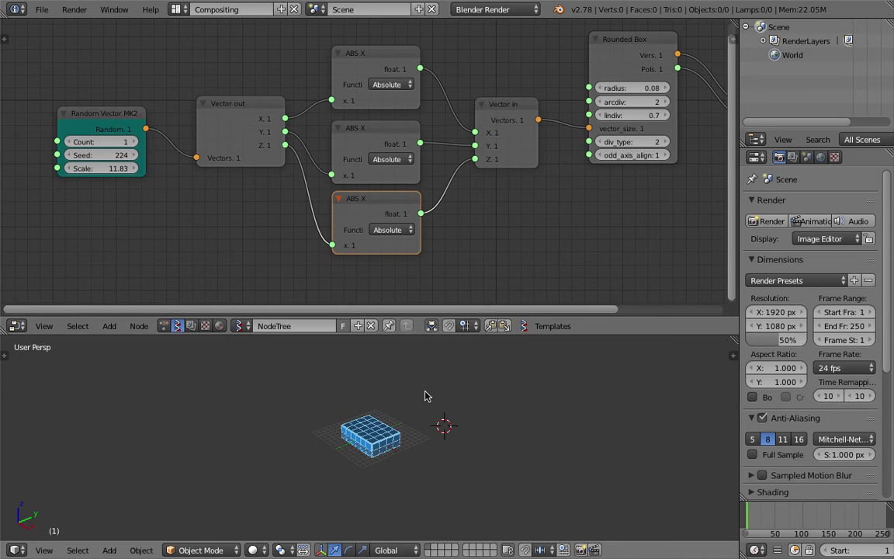
Step: Reposition the Rounded Box's Viewer Draw node and switch off its viewport display
scroll(416, 185, down, 5)
mouse_move(648, 184)
middle_down()
mouse_move(416, 185)
mouse_move(492, 119)
middle_up()
click(504, 83)
mouse_move(567, 78)
mouse_down()
mouse_move(594, 107)
mouse_move(599, 138)
mouse_up()
scroll(433, 225, up, 3)
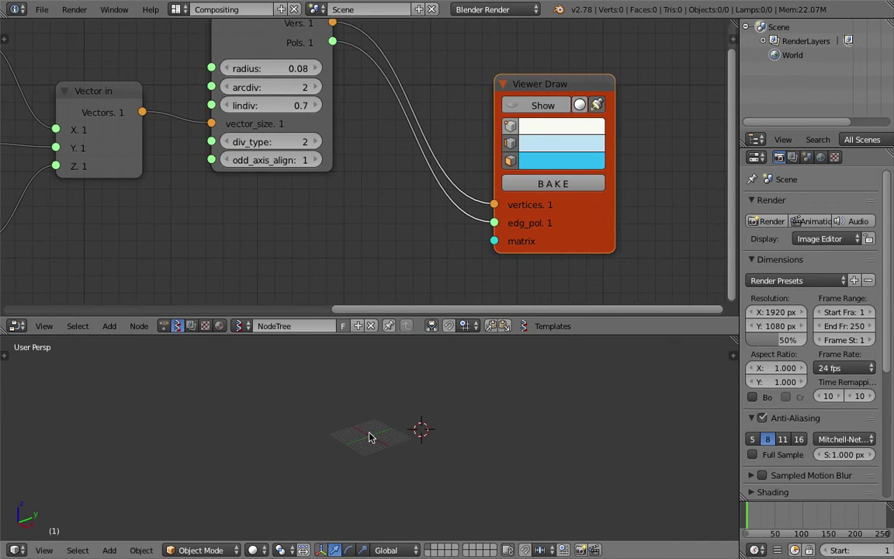
Step: Find and add a Plane generator node in the empty area below the Absolute math nodes
scroll(249, 242, down, 4)
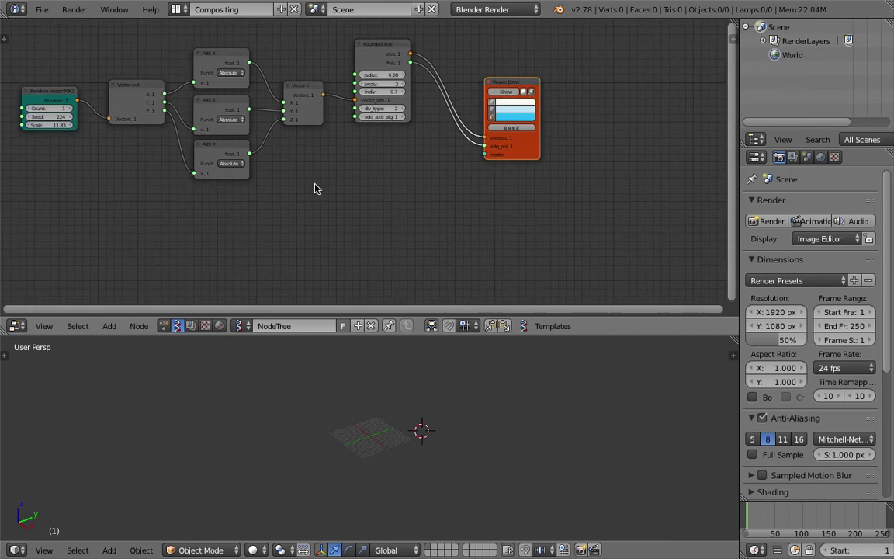
scroll(309, 192, down, 2)
scroll(307, 195, up, 1)
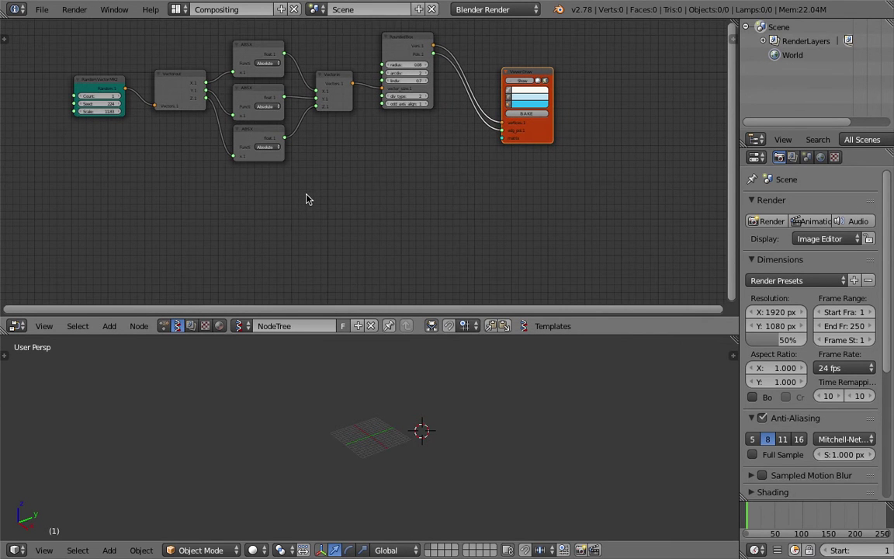
key(shift+a)
click(307, 194)
text(math)
key(BackSpace)
key(BackSpace)
key(BackSpace)
key(BackSpace)
text(plane)
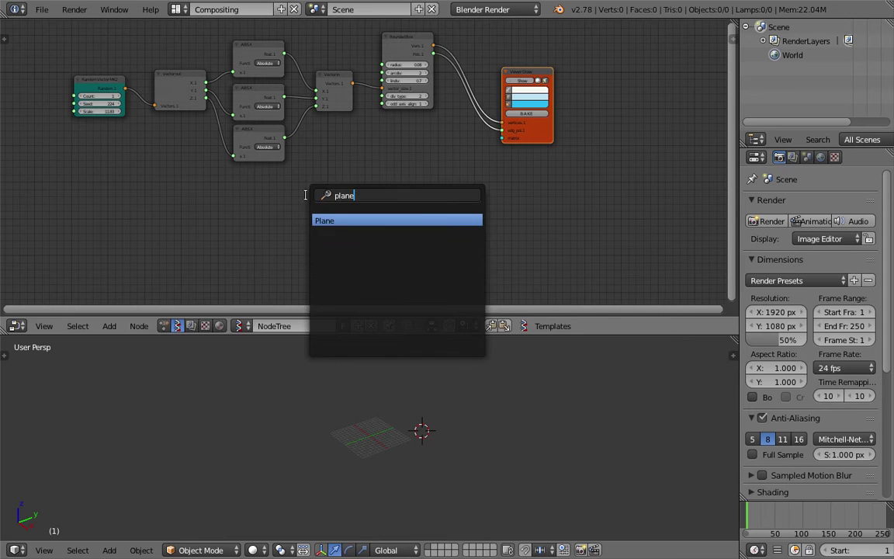
key(Return)
click(239, 205)
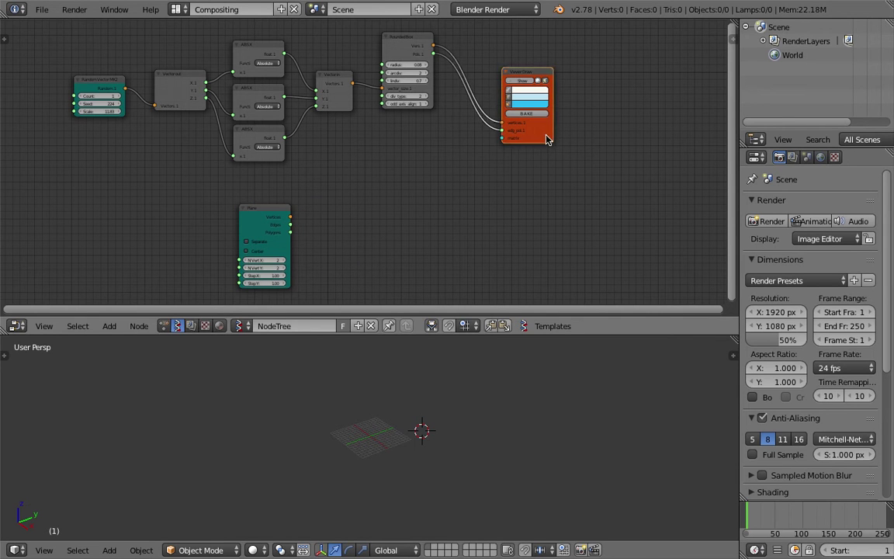
Step: Duplicate the Viewer Draw node beside the Plane, link Plane Vertices to its vertices input, and enable its display
key(shift+d)
click(416, 276)
scroll(359, 230, up, 2)
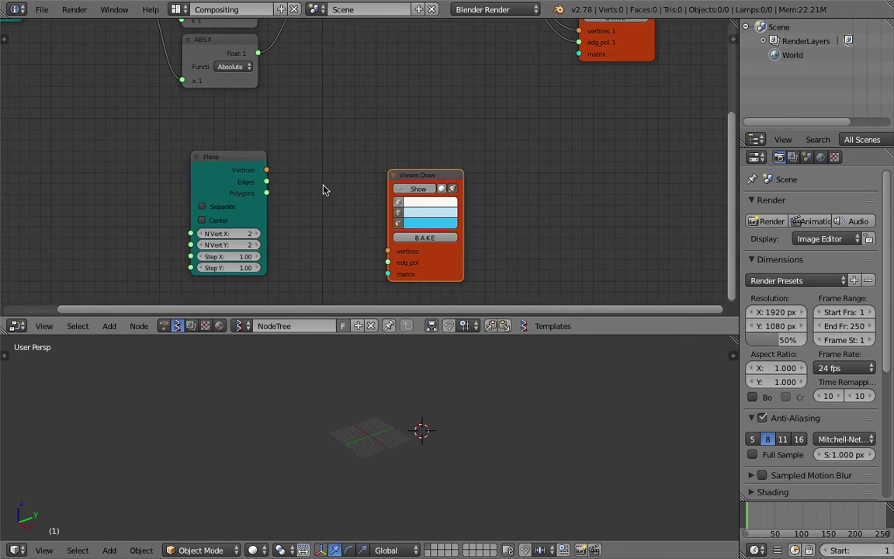
drag(266, 169, 388, 250)
shift+scroll(415, 152, down, 1)
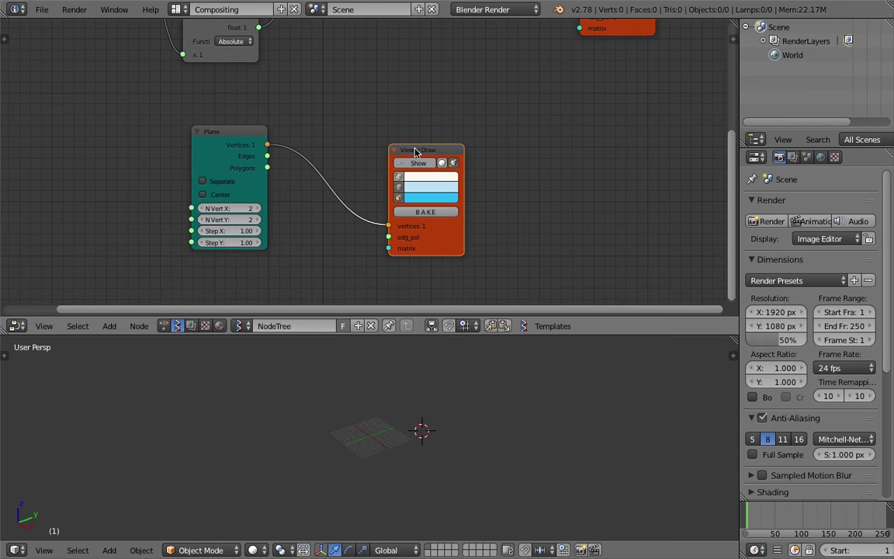
drag(409, 142, 403, 127)
scroll(430, 405, up, 6)
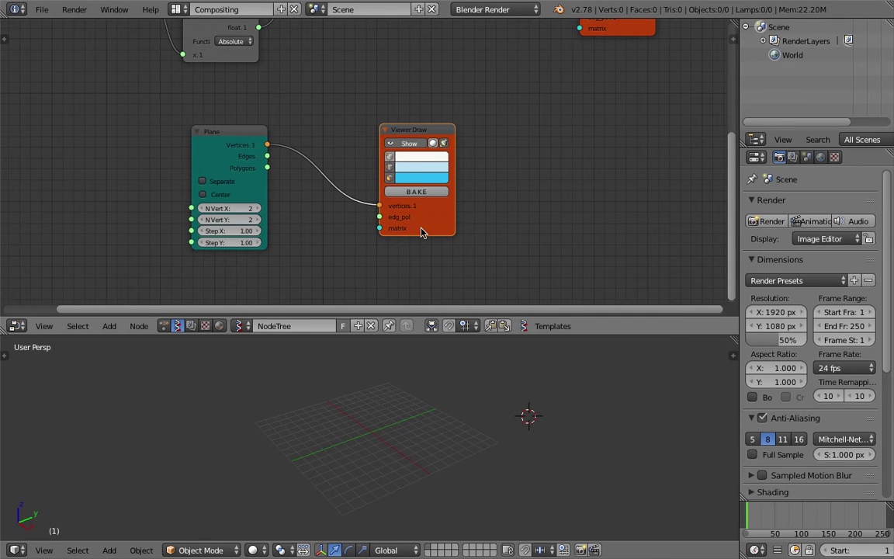
Step: Set the Plane node's N Vert X and N Vert Y to 5 and turn on Center
scroll(437, 455, up, 2)
click(258, 209)
click(258, 209)
click(258, 220)
click(258, 220)
click(258, 220)
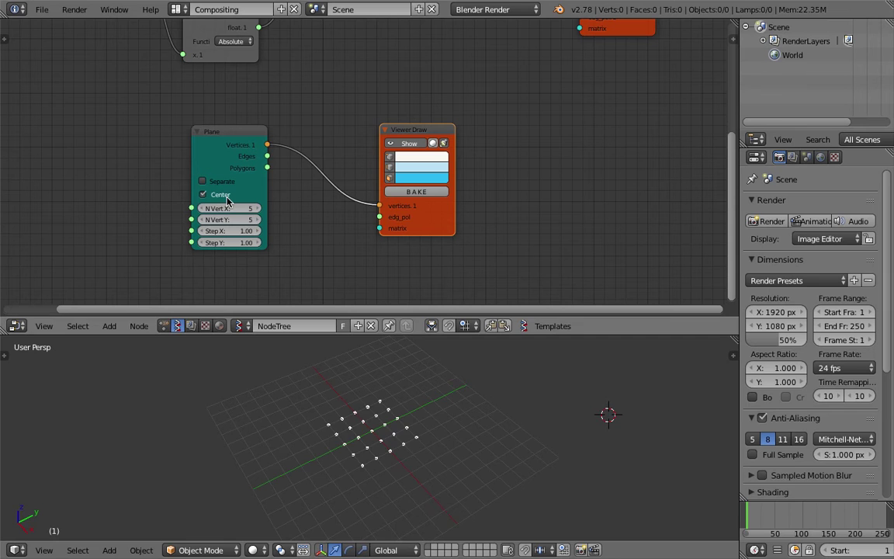
Step: Set the Plane node to 7 by 8 vertices with Step X and Step Y at 2.00
ctrl+scroll(225, 208, up, 2)
drag(259, 219, 264, 218)
middle_drag(423, 470, 392, 460)
drag(258, 231, 279, 231)
key(Return)
middle_drag(398, 420, 422, 424)
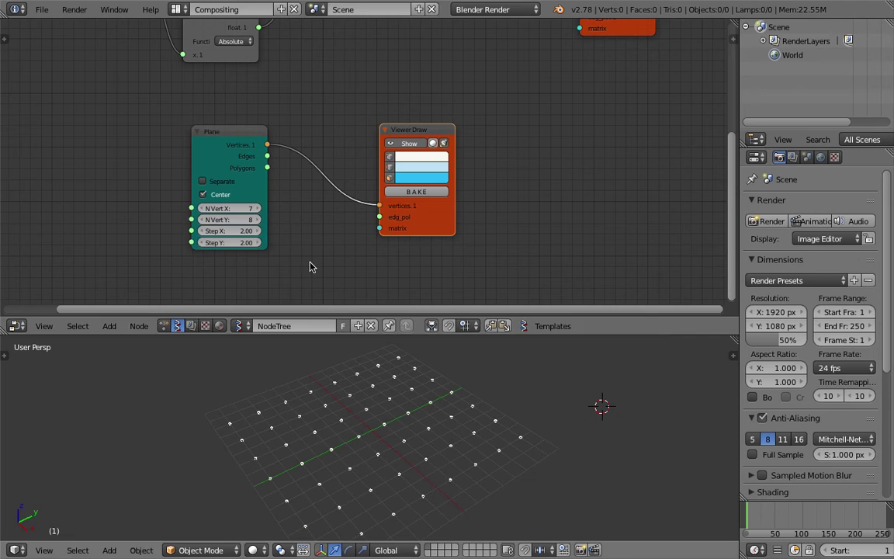
Step: Set both of the Plane node's vertex counts to 8 and save the file
drag(250, 208, 250, 220)
key(Return)
scroll(398, 420, down, 3)
mouse_move(395, 422)
middle_down()
mouse_move(457, 415)
mouse_move(409, 433)
middle_up()
key(ctrl+s)
click(409, 434)
Step: Try Step X and Step Y at 2.24 on the Plane node, and reset both to 2
mouse_move(251, 231)
mouse_down()
mouse_move(318, 232)
mouse_move(270, 231)
mouse_move(247, 242)
mouse_up()
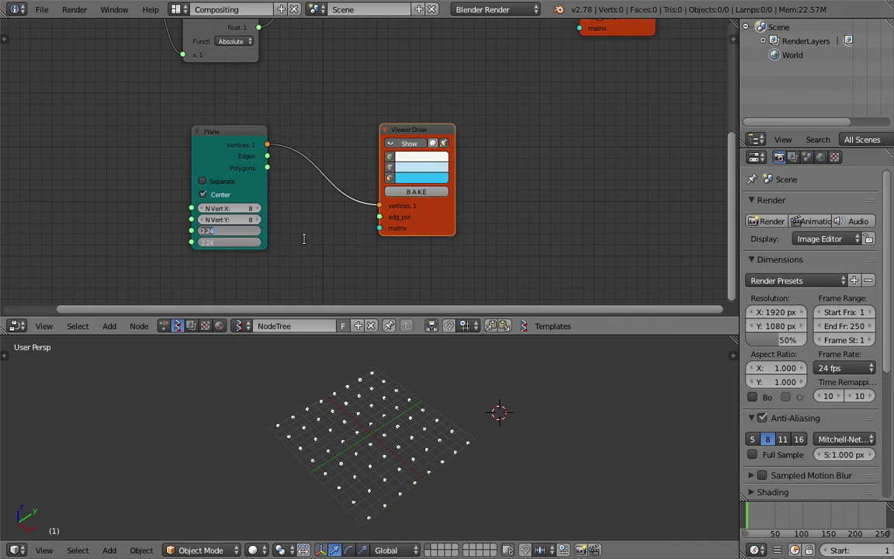
text(2)
click(308, 240)
Step: Move the Plane's Viewer Draw node farther away from the Plane node and save the file
drag(427, 130, 488, 122)
key(ctrl+s)
click(487, 127)
middle_drag(403, 440, 404, 355)
middle_drag(369, 407, 419, 373)
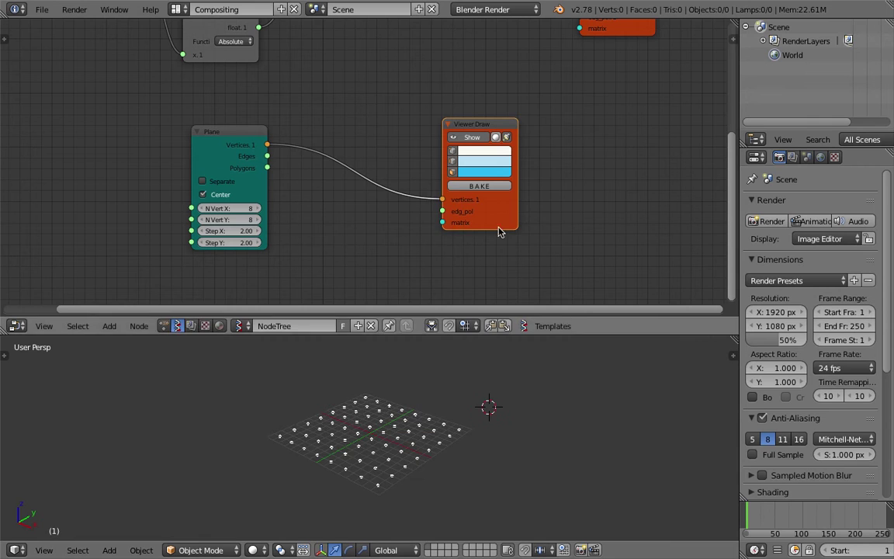
drag(491, 227, 517, 222)
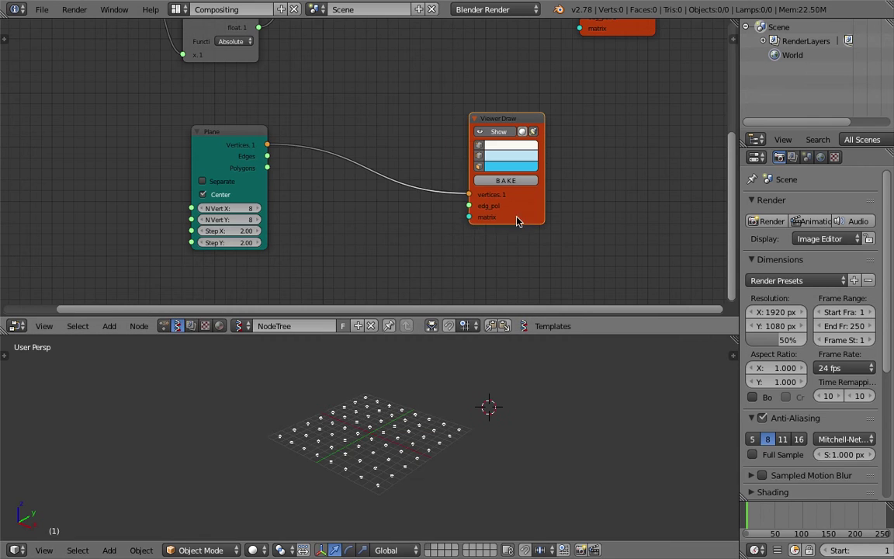
Step: Add a Vector Lerp node above the link between the Plane and Viewer Draw nodes
key(shift+a)
click(363, 213)
text(ler)
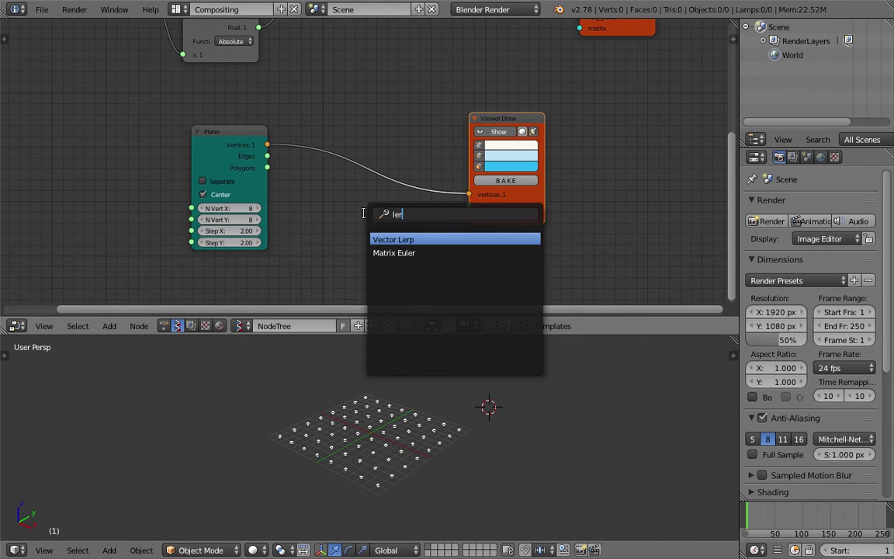
key(Return)
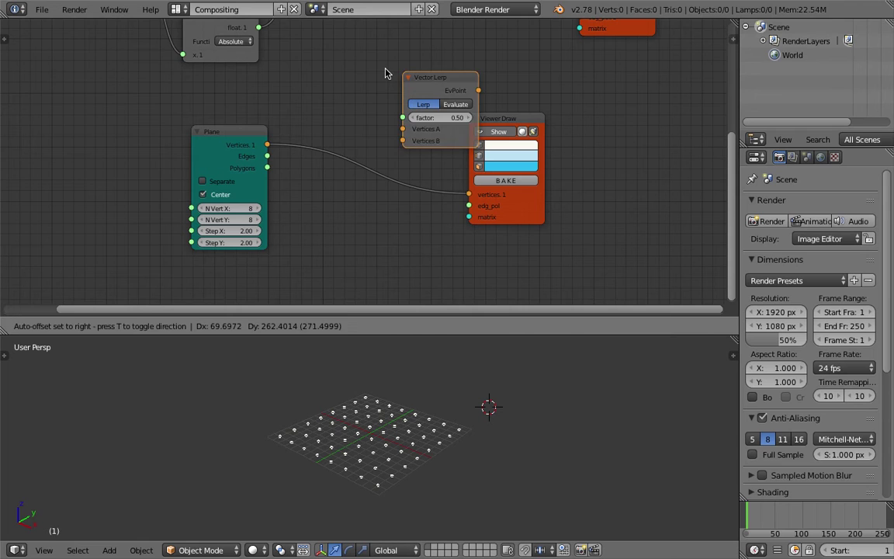
click(354, 77)
Step: Spread the Plane and Viewer Draw nodes apart and link Plane Vertices to both Vertices A and Vertices B of Vector Lerp
drag(238, 138, 193, 164)
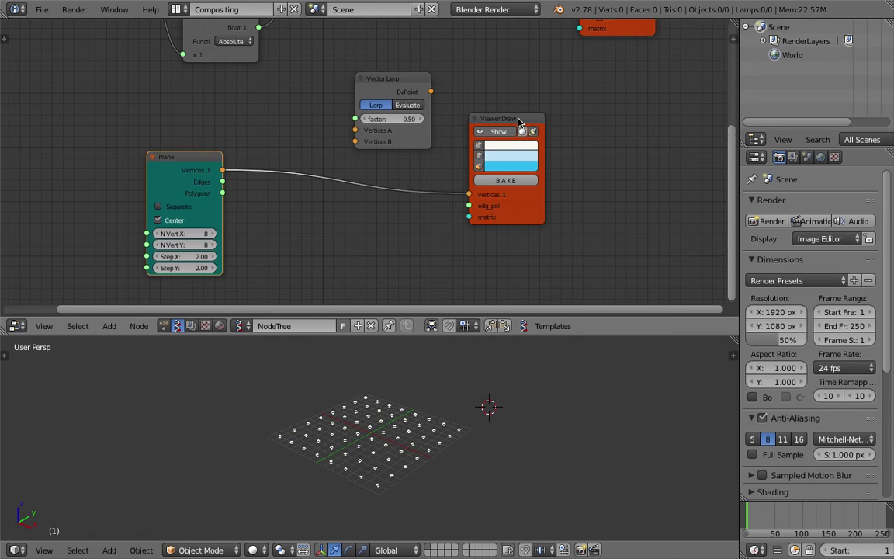
drag(512, 118, 545, 122)
mouse_move(201, 158)
mouse_down()
mouse_move(152, 159)
mouse_move(212, 158)
mouse_up()
drag(295, 144, 355, 130)
drag(174, 170, 185, 174)
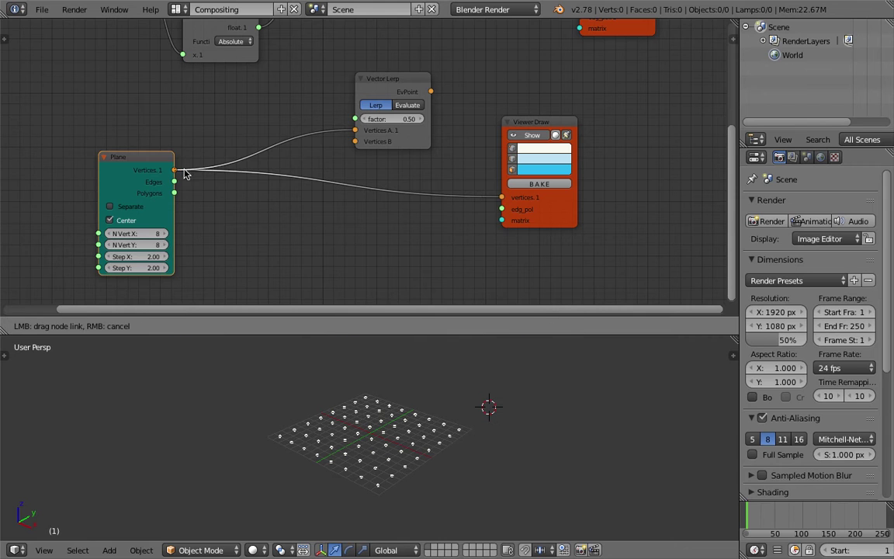
drag(323, 150, 355, 141)
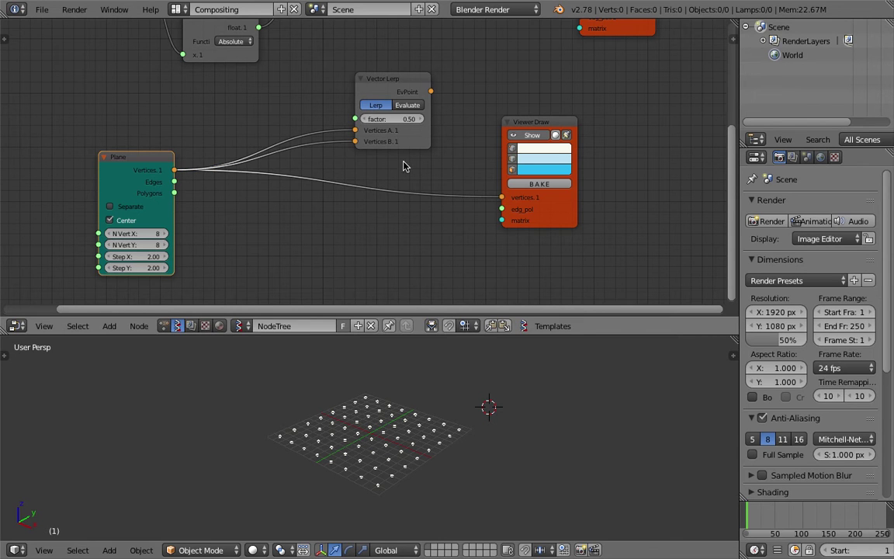
drag(543, 130, 579, 138)
Step: Insert a Move node into the link between Plane Vertices and Vector Lerp's Vertices B, and save
key(space)
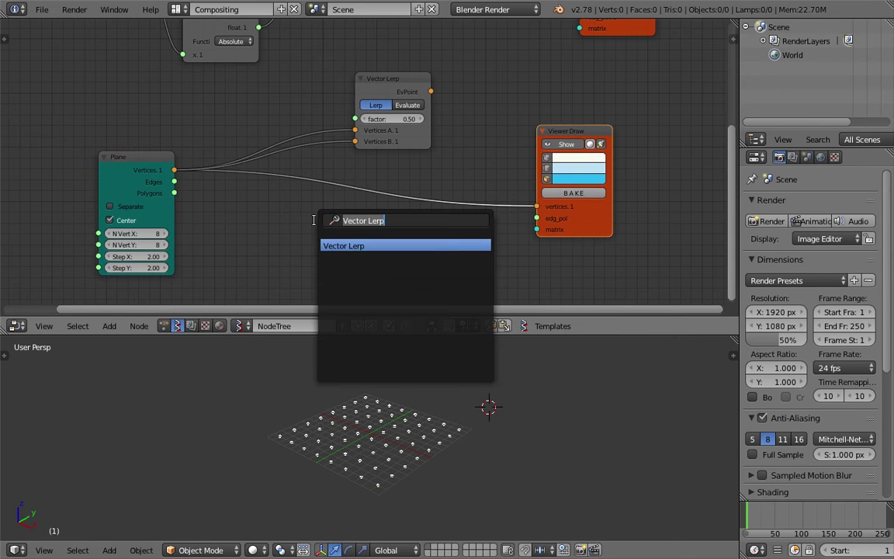
text(move)
key(Return)
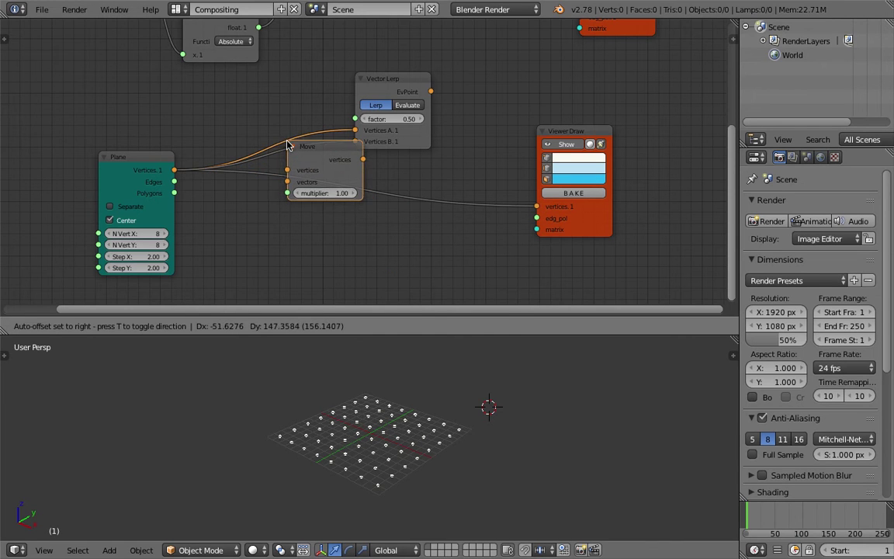
click(247, 147)
key(ctrl+s)
click(299, 172)
Step: Add a Vector in node below the Move node and link its Vectors output to Move's vectors input
key(shift+a)
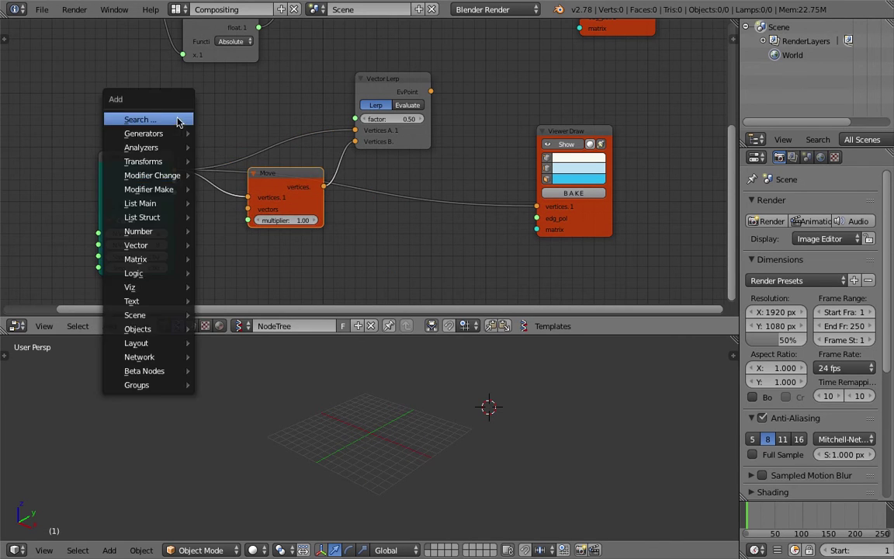
click(149, 118)
text(vec)
key(Down)
key(Return)
click(200, 253)
drag(254, 258, 250, 208)
middle_drag(298, 259, 302, 244)
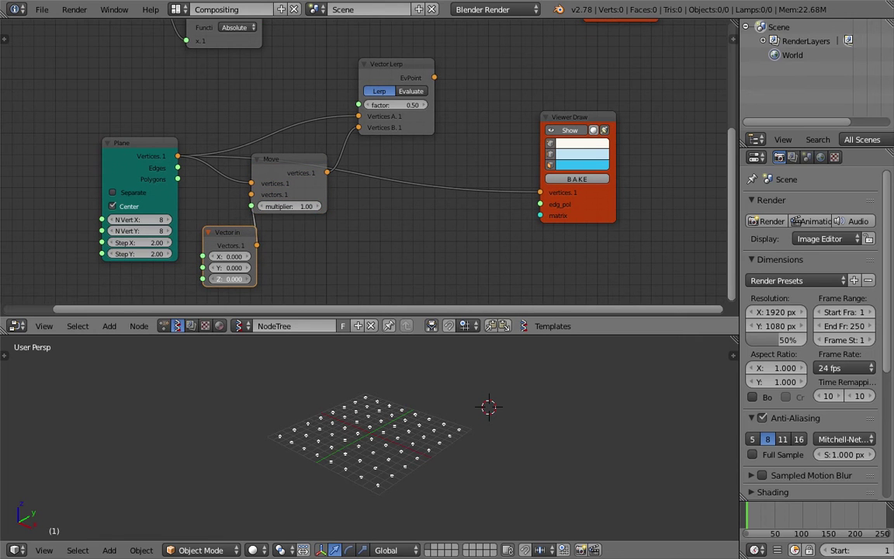
Step: Shift the Move node beside Vector in and link Move's vertices output to Viewer Draw's vertices input
key(g)
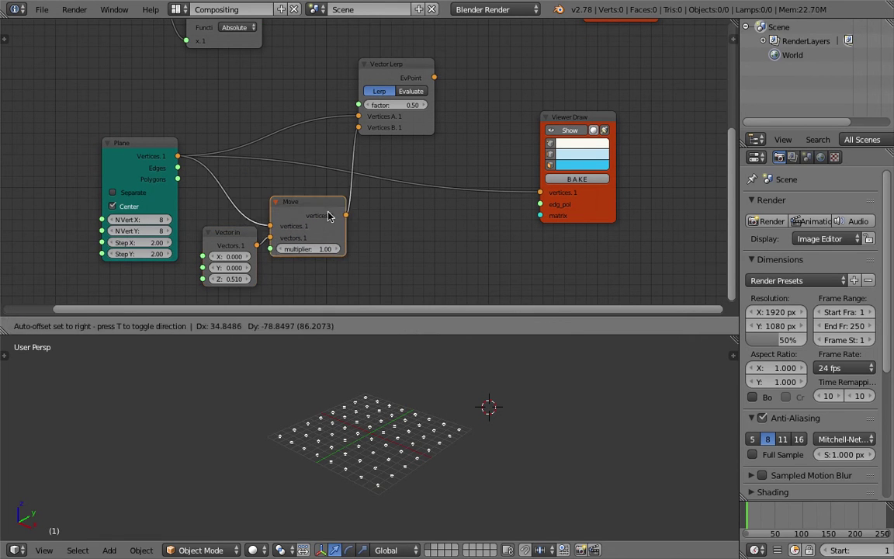
click(357, 226)
mouse_move(350, 225)
mouse_down()
mouse_move(544, 197)
mouse_move(453, 224)
mouse_move(541, 192)
mouse_up()
Step: Raise the moved point grid by setting the Vector in node's Z value to 10
drag(224, 282, 272, 283)
scroll(413, 418, down, 3)
click(492, 436)
click(232, 280)
text(1)
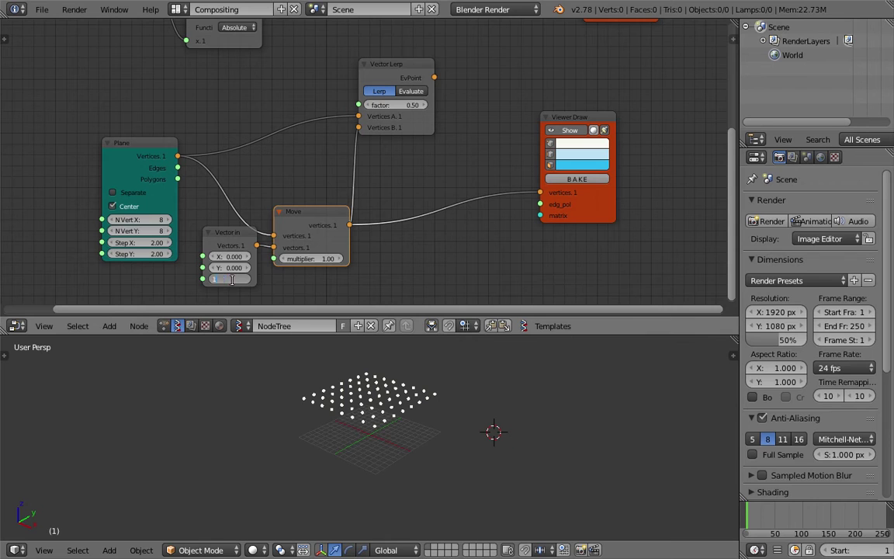
text(0)
key(Return)
Step: Place the Move node higher and test its multiplier, ending at 1
drag(306, 212, 312, 168)
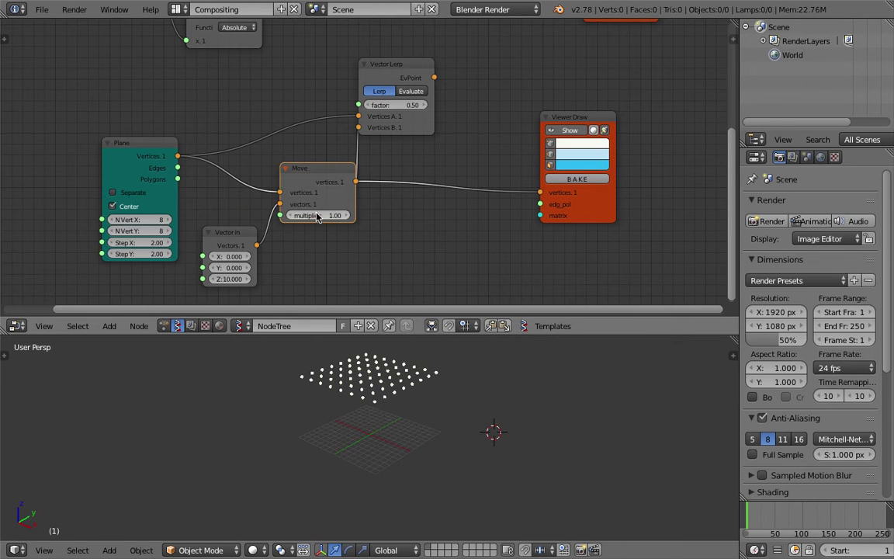
drag(325, 219, 347, 219)
text(1)
key(Return)
Step: Rearrange the Viewer Draw and Plane nodes around the Vector Lerp node
scroll(403, 253, down, 2)
drag(566, 208, 573, 182)
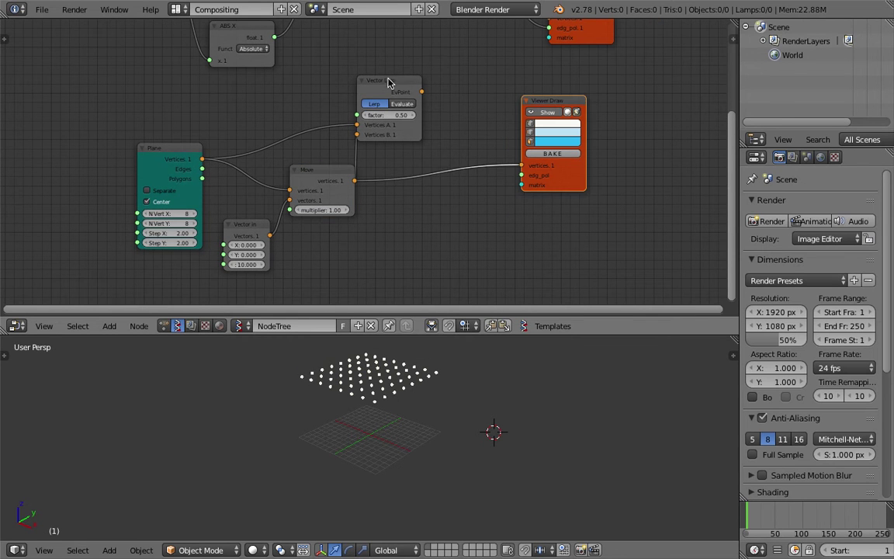
click(391, 83)
scroll(405, 118, up, 1)
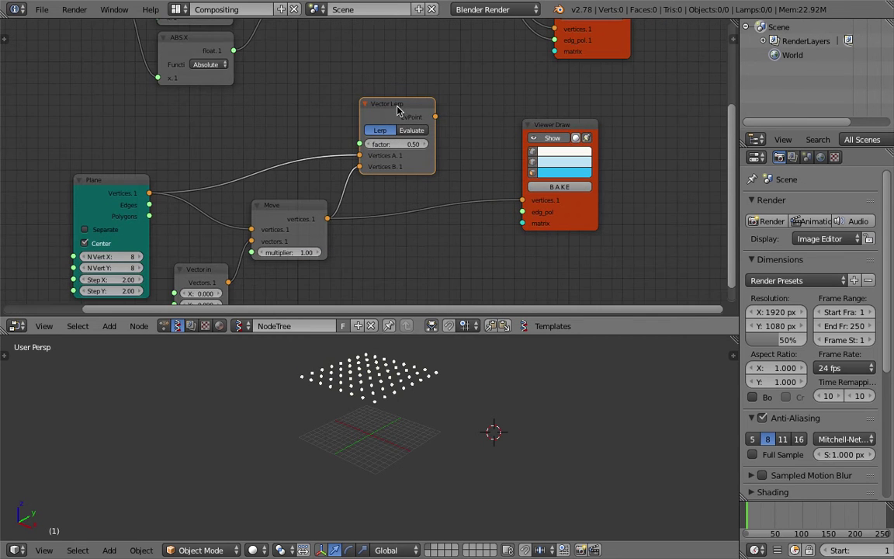
middle_drag(399, 110, 404, 89)
drag(132, 157, 128, 149)
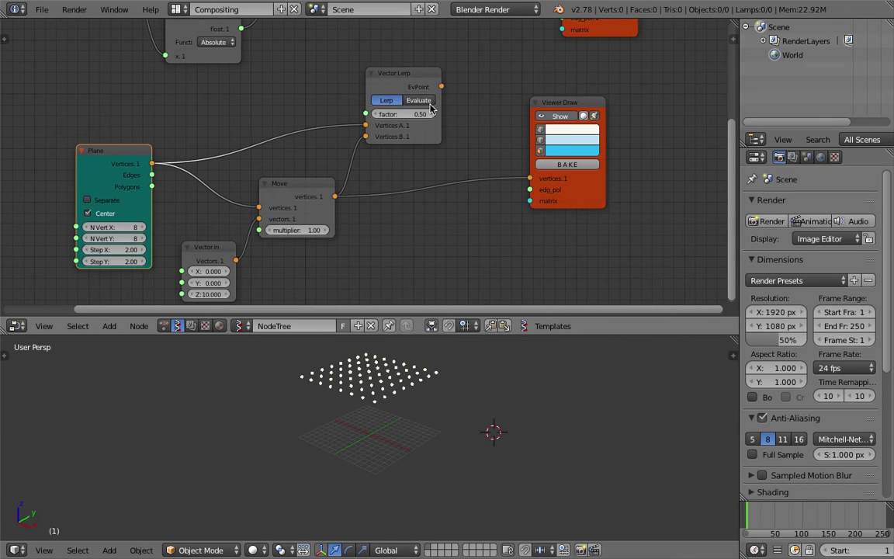
Step: Link Vector Lerp's EvPoint to Viewer Draw's vertices and vary the lerp factor, ending at 0.48
drag(441, 86, 453, 96)
drag(521, 168, 515, 181)
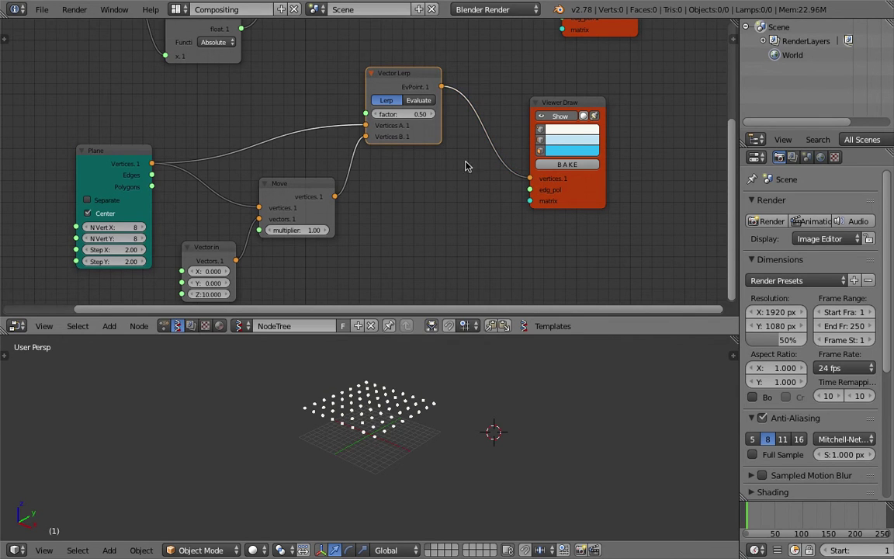
drag(416, 116, 435, 115)
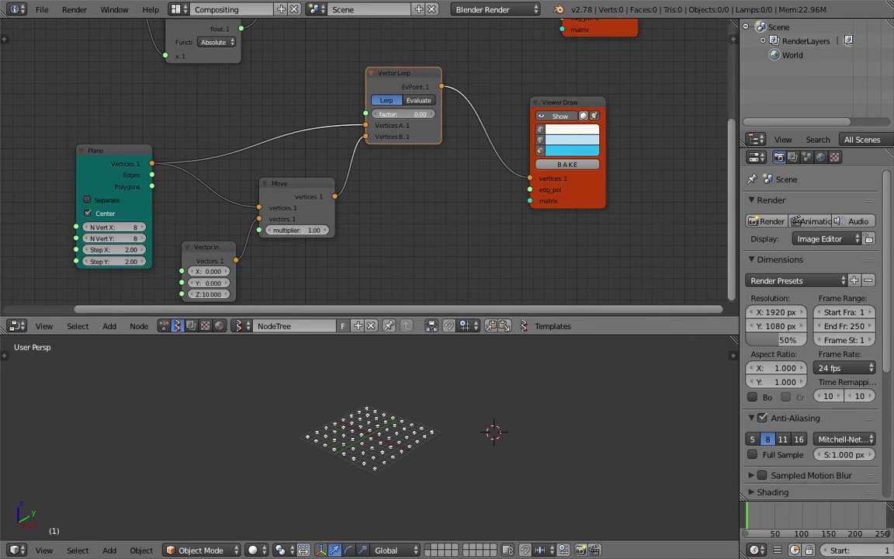
drag(394, 105, 443, 119)
Step: Space the Vector Lerp and Viewer Draw nodes farther apart and save over sv_rounded_boxes_002.blend
drag(405, 79, 372, 73)
key(ctrl+s)
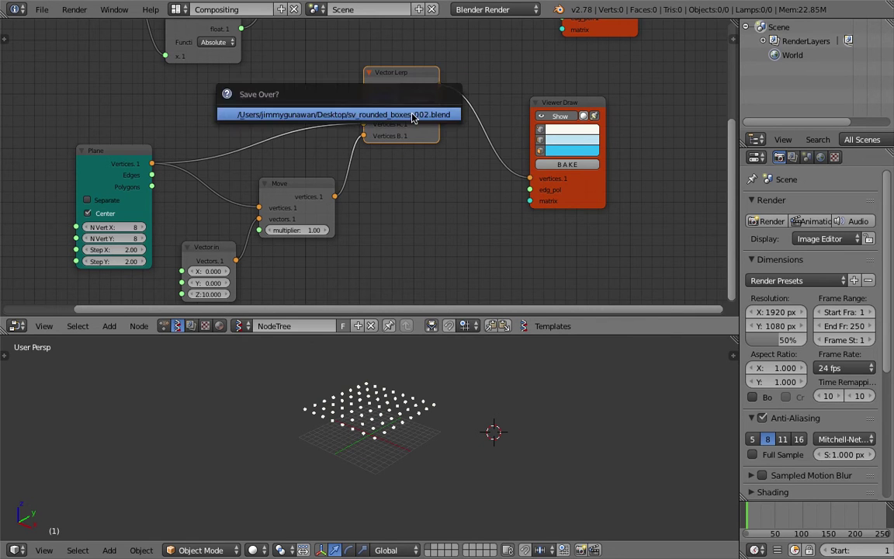
drag(561, 107, 598, 106)
key(ctrl+s)
Step: Find and add a Random Num Gen node below the Vector Lerp node and save the file
middle_drag(421, 225, 413, 202)
key(shift+a)
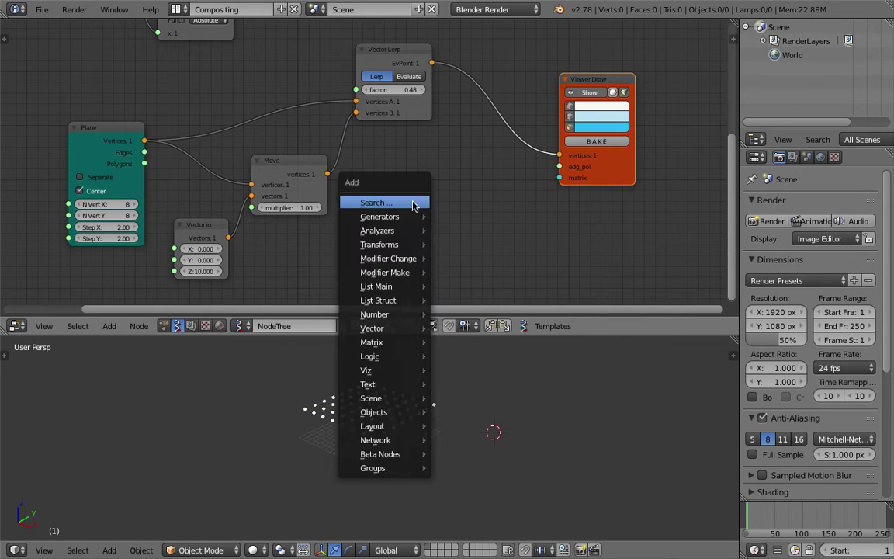
click(415, 202)
text(Vector in)
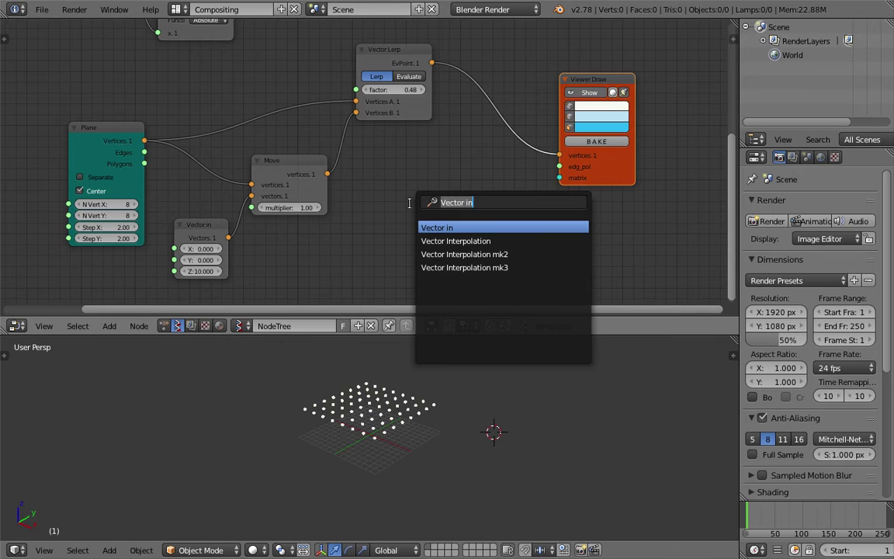
text(ra)
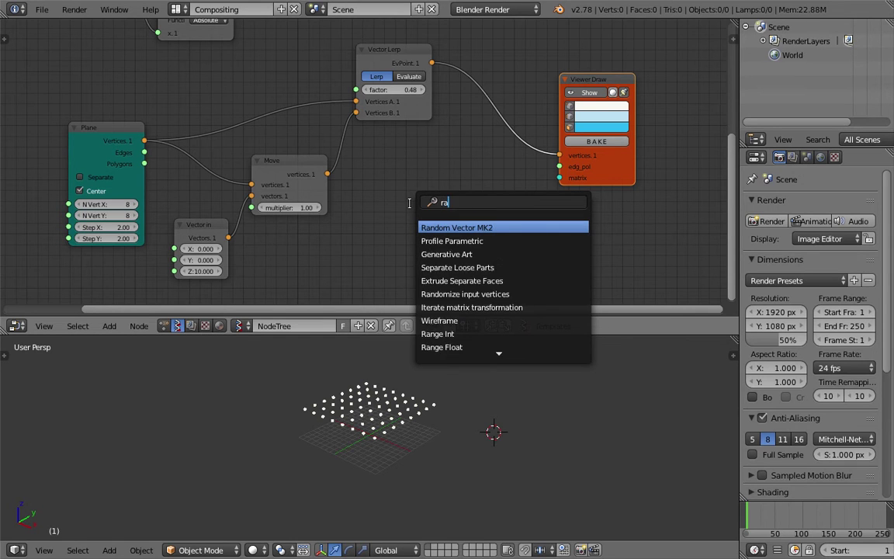
text(ndorandom)
key(Return)
click(412, 203)
key(ctrl+s)
click(411, 203)
Step: Switch the Random Num Gen node to Float and link its Value output to Vector Lerp's factor input
click(462, 235)
drag(446, 209, 356, 90)
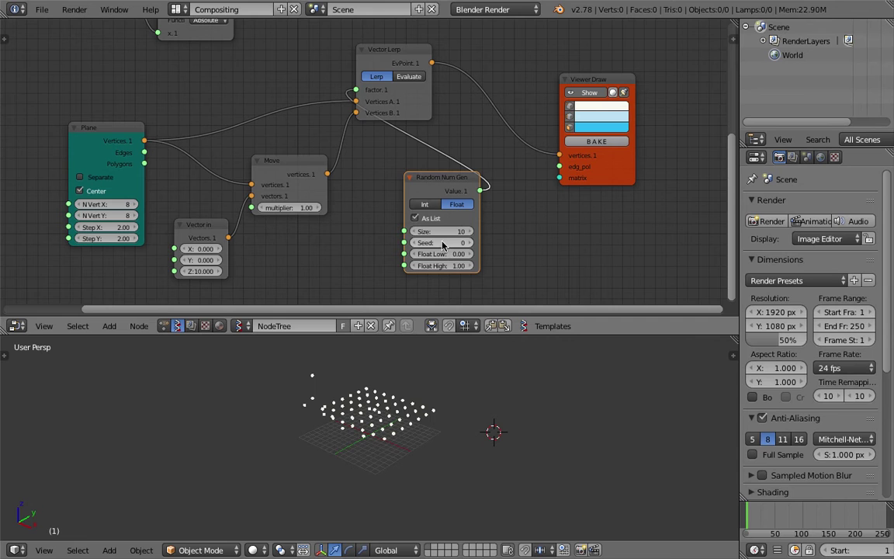
Step: Set the Random Num Gen's Size to 75, shift the node aside, and raise its float limits, with Float Low at 1.02
drag(442, 239, 478, 239)
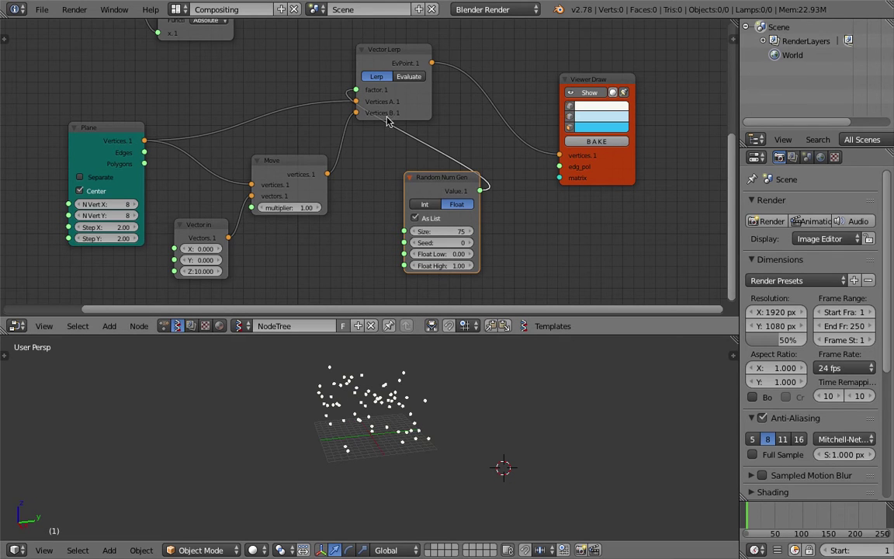
drag(444, 196, 419, 199)
drag(423, 269, 457, 258)
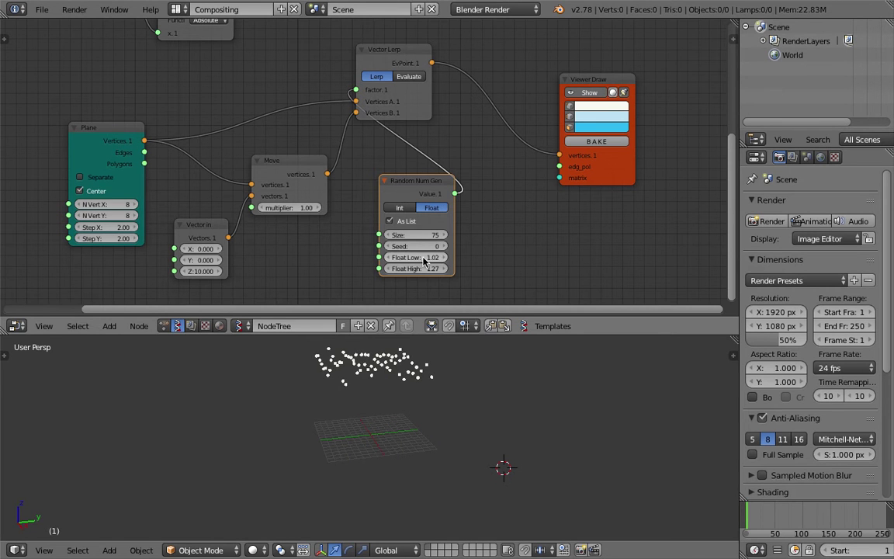
Step: Delete the Random Num Gen node, save the file, and reposition Vector Lerp with its mode switched to Evaluate
key(x)
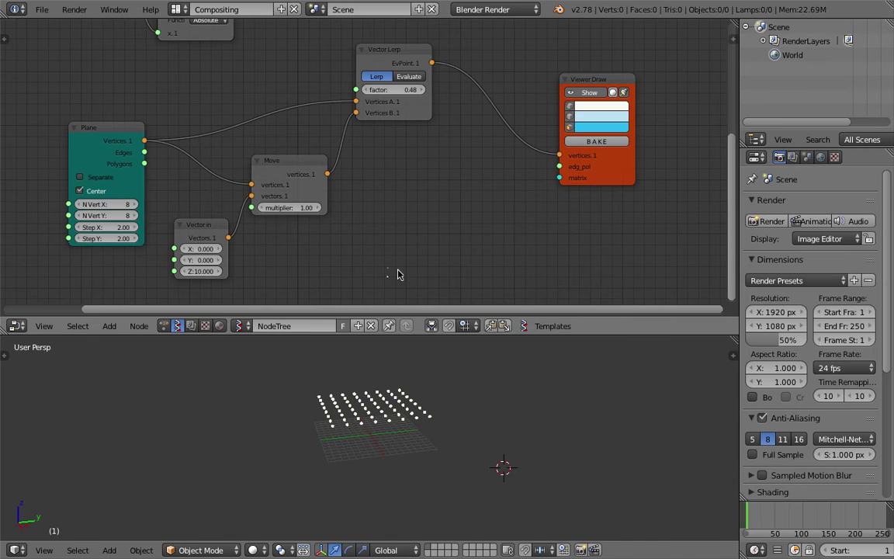
key(ctrl+s)
drag(401, 60, 419, 86)
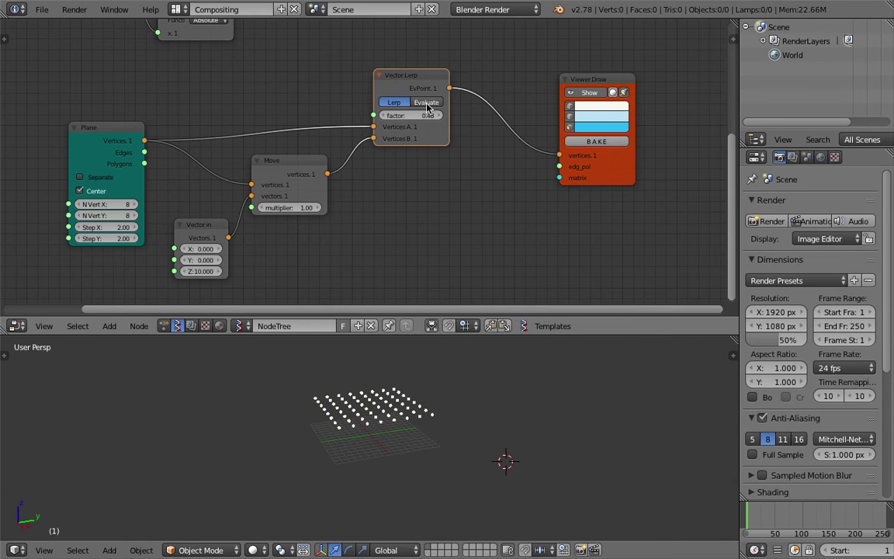
click(427, 104)
scroll(427, 101, up, 1)
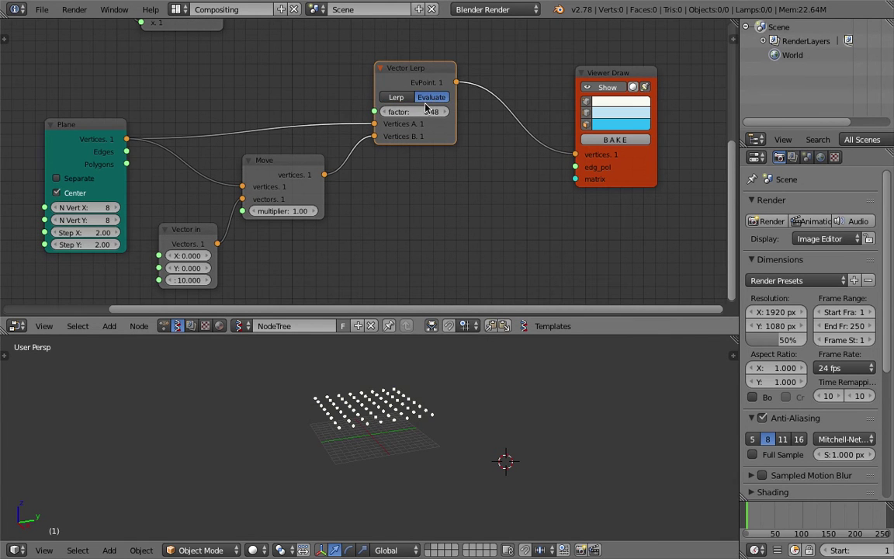
Step: Add a Range Float node above the Move node and link its Range output to Vector Lerp's factor input
key(shift+a)
click(427, 191)
text(float)
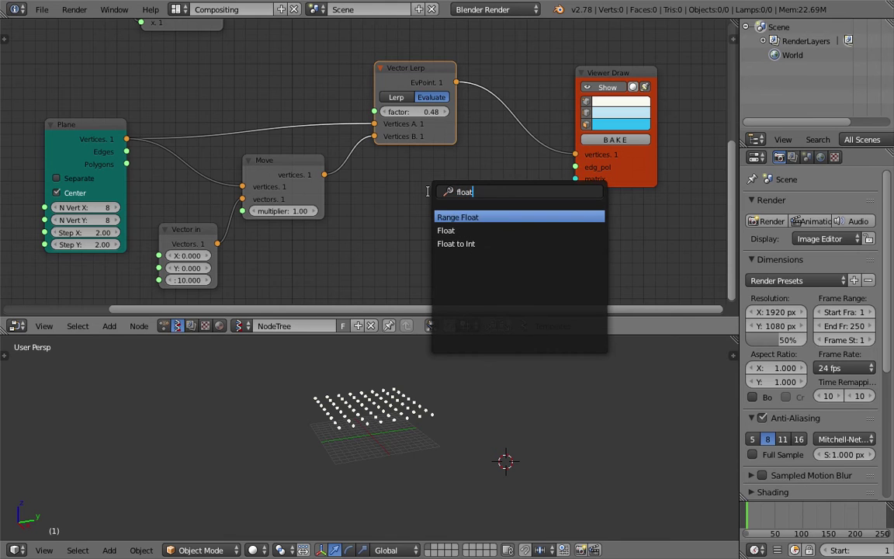
key(Return)
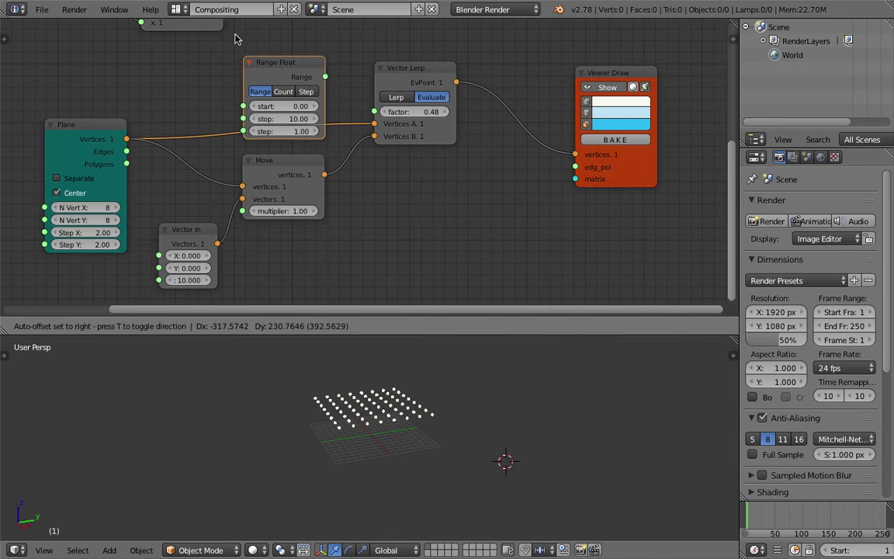
click(239, 30)
key(ctrl+s)
click(240, 36)
drag(323, 47, 374, 112)
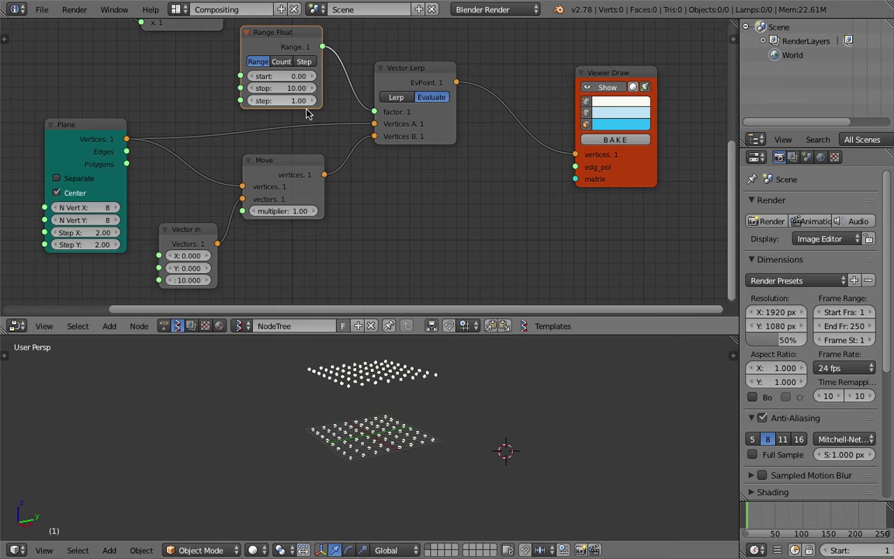
Step: Switch the Range Float node to Count with stop 1.00 and count 6, saving the file
click(281, 61)
click(295, 88)
text(1)
key(Return)
key(ctrl+s)
mouse_move(291, 99)
mouse_down()
mouse_move(268, 100)
mouse_move(277, 99)
mouse_up()
Step: View the layered point grid in the 3D viewport from another angle and save over the current file
middle_drag(416, 400, 471, 462)
scroll(398, 394, up, 2)
key(ctrl+s)
click(412, 432)
key(ctrl+s)
click(348, 454)
key(ctrl+s)
click(399, 446)
Step: Nudge the point grid's Viewer Draw node into place below the rounded box viewer and save the file
scroll(427, 431, down, 5)
scroll(470, 461, up, 1)
mouse_move(514, 223)
middle_down()
mouse_move(491, 280)
mouse_move(494, 267)
middle_up()
drag(566, 185, 577, 172)
middle_drag(503, 156, 491, 202)
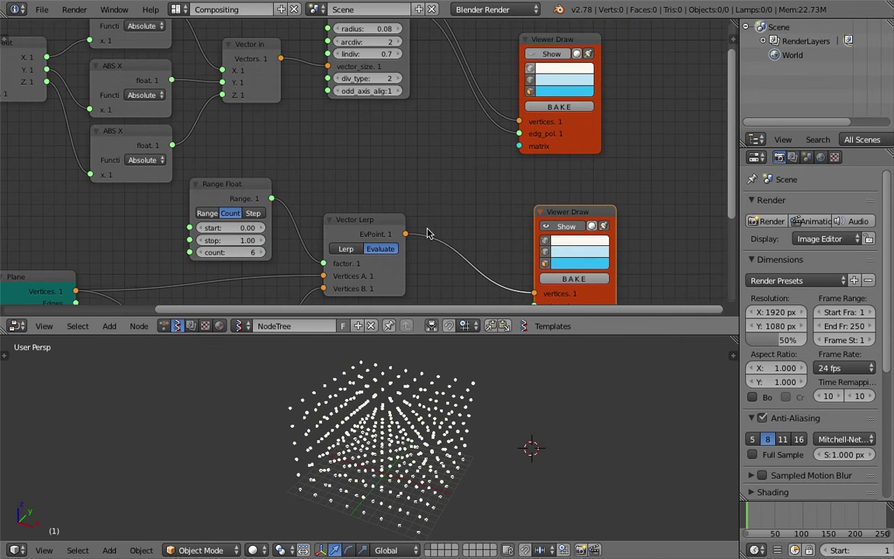
scroll(327, 154, down, 4)
middle_drag(327, 167, 367, 208)
key(ctrl+s)
click(366, 212)
middle_drag(96, 147, 140, 145)
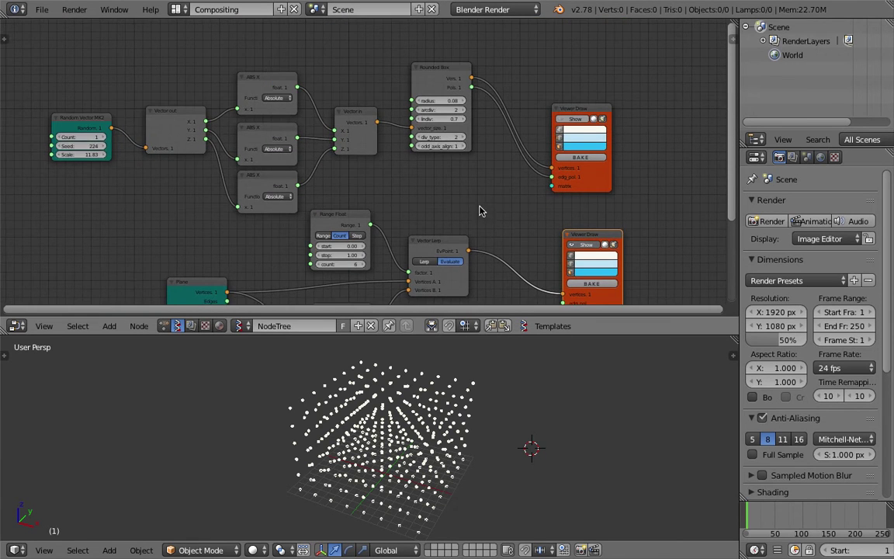
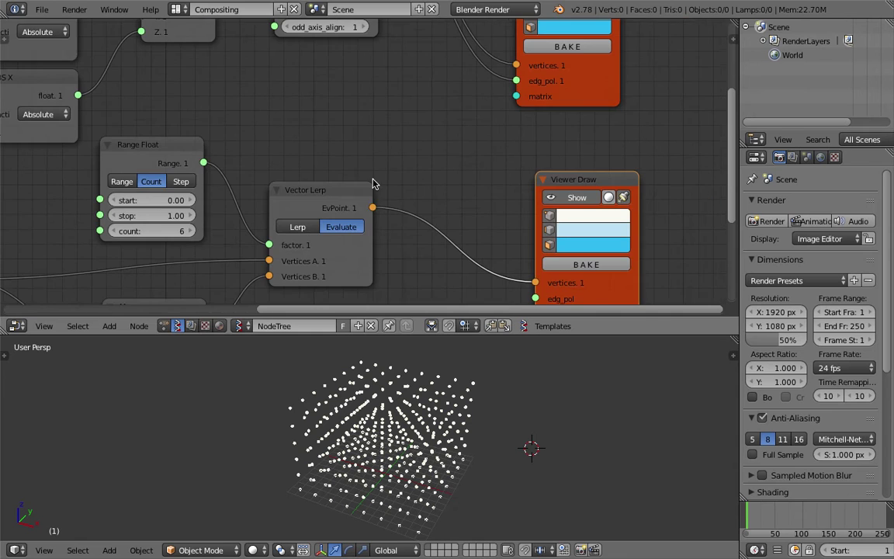
Step: Link Vector Lerp's EvPoint to the rounded box Viewer Draw's matrix input, show that viewer, and hide the point grid's viewer
scroll(466, 175, down, 1)
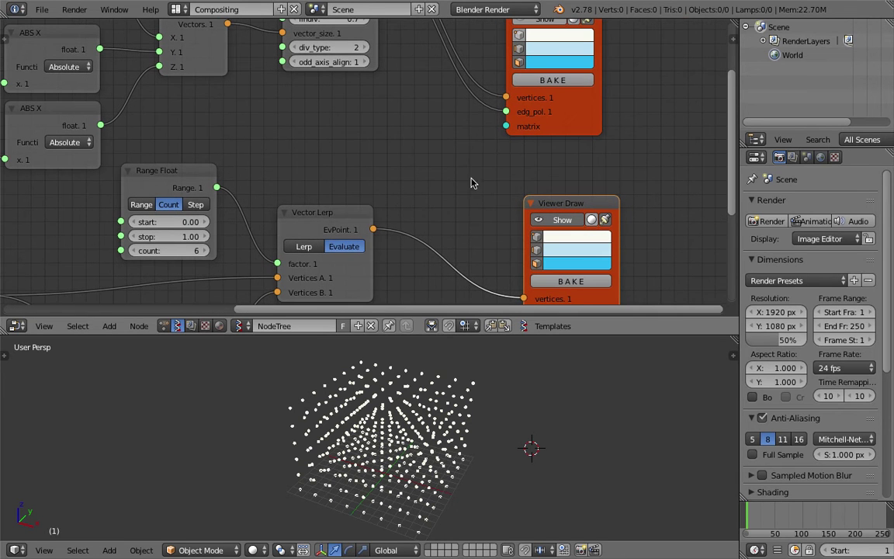
drag(361, 223, 506, 125)
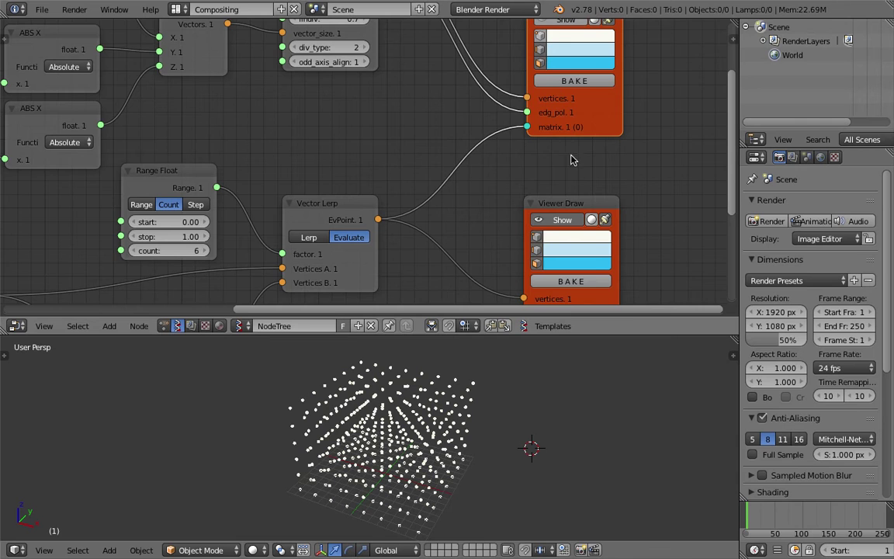
scroll(579, 133, down, 2)
click(530, 208)
middle_drag(523, 170, 540, 214)
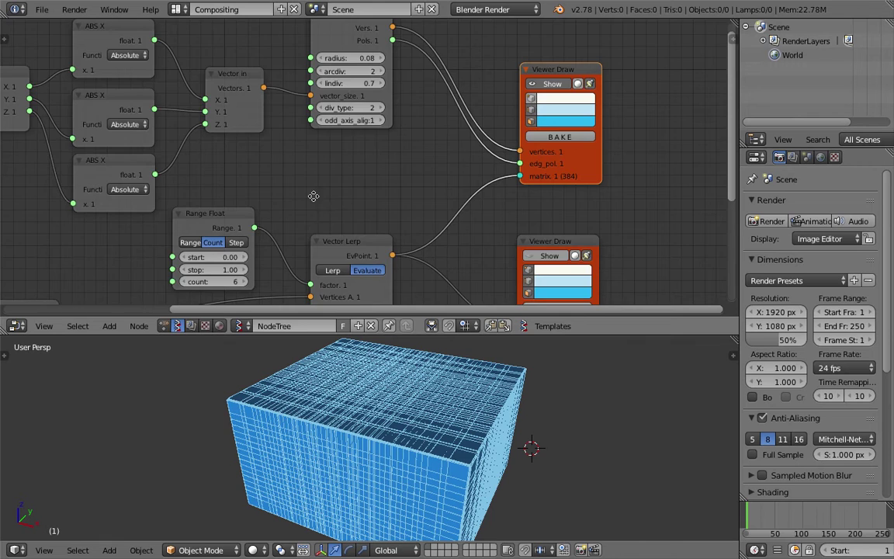
Step: Set the Plane node's N Vert X and N Vert Y to 3
middle_drag(314, 198, 382, 101)
scroll(353, 173, down, 1)
middle_drag(353, 166, 337, 187)
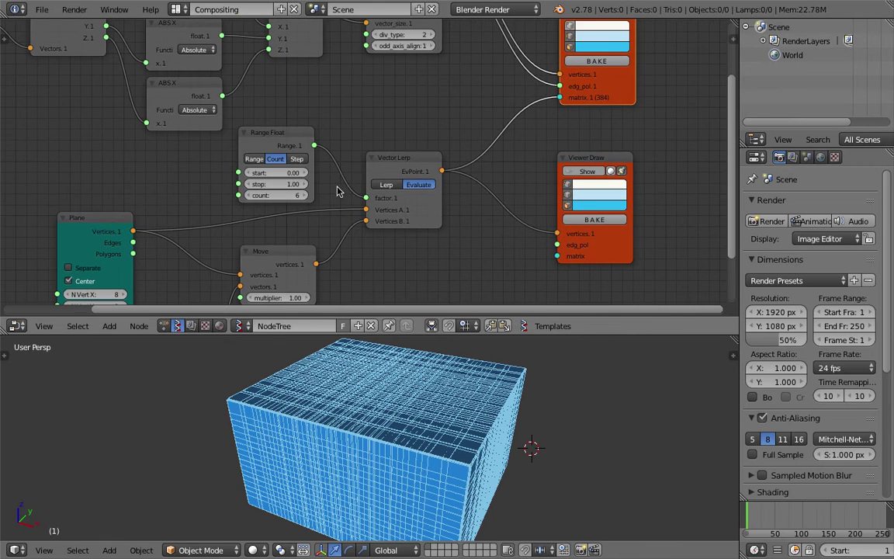
scroll(615, 122, up, 3)
middle_drag(616, 122, 546, 192)
scroll(263, 204, down, 3)
middle_drag(264, 204, 423, 115)
middle_drag(393, 177, 417, 125)
drag(174, 222, 174, 233)
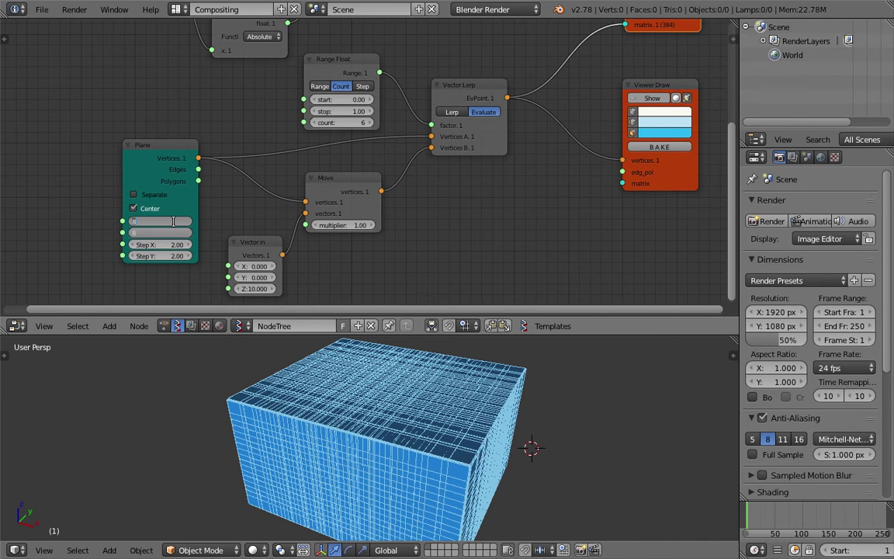
text(3)
key(Return)
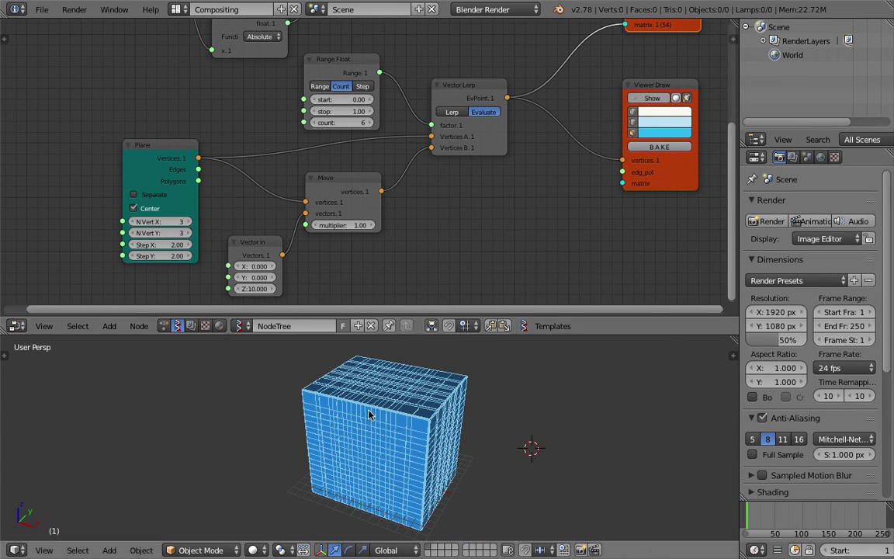
Step: Set the Range Float node's count to 4
middle_drag(385, 242, 377, 250)
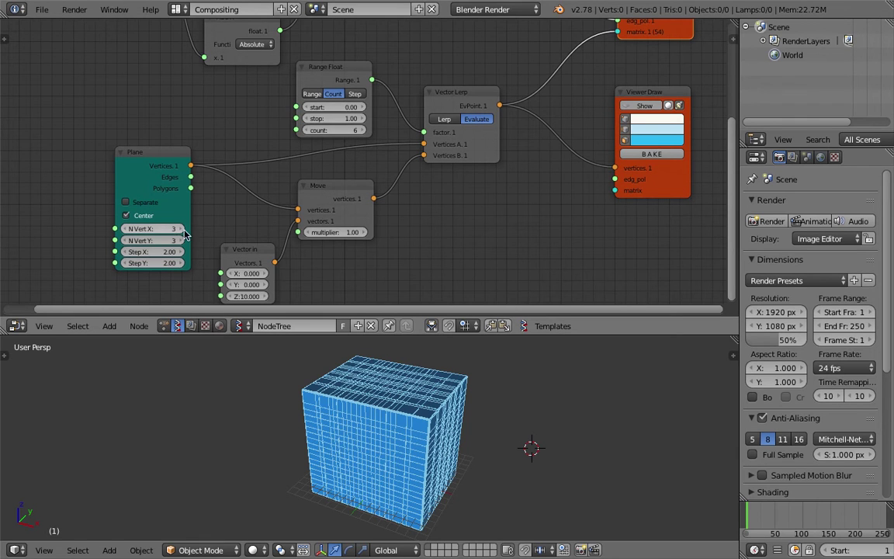
click(354, 129)
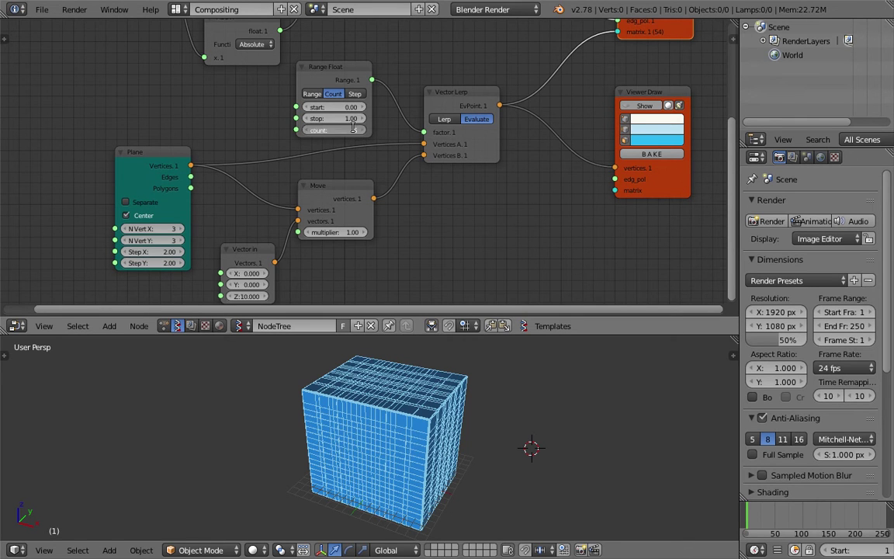
key(Return)
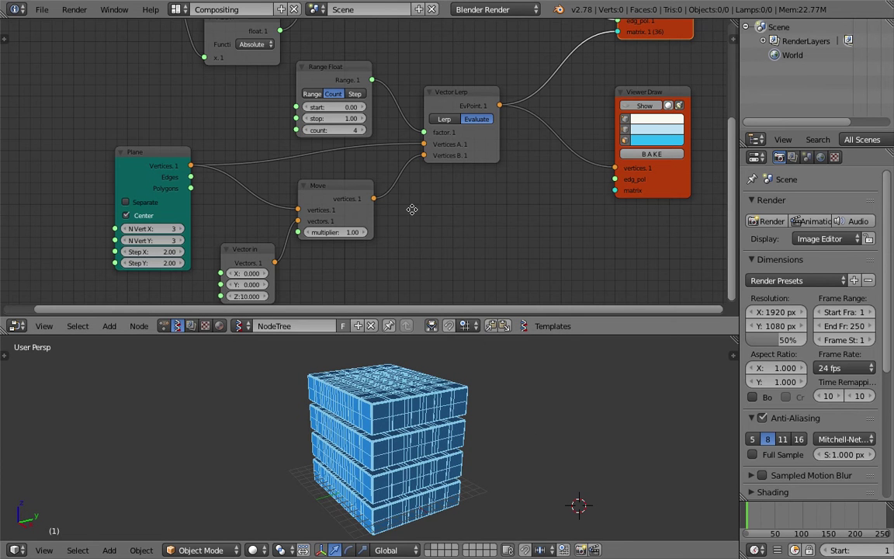
Step: Set the Plane node's Step X and Step Y to 5, raise both to 20, and save the file
middle_drag(405, 225, 412, 199)
click(177, 226)
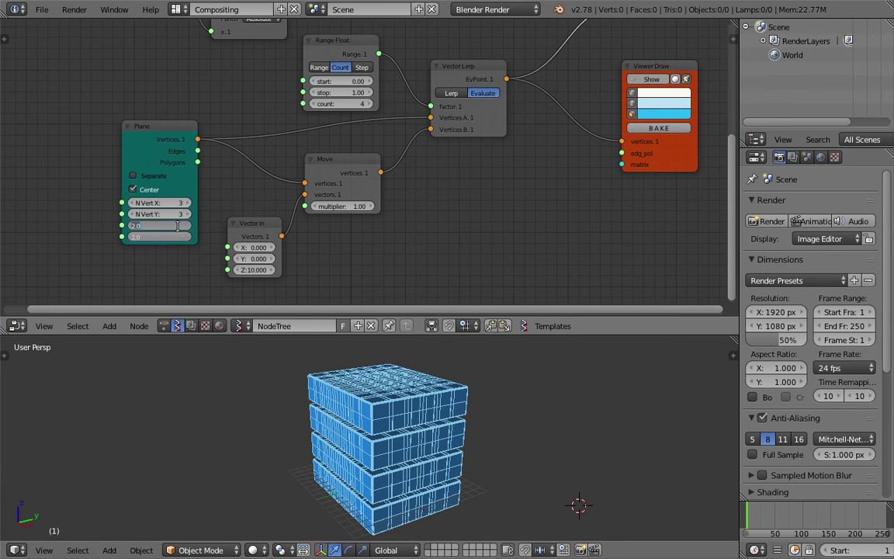
key(Return)
click(542, 493)
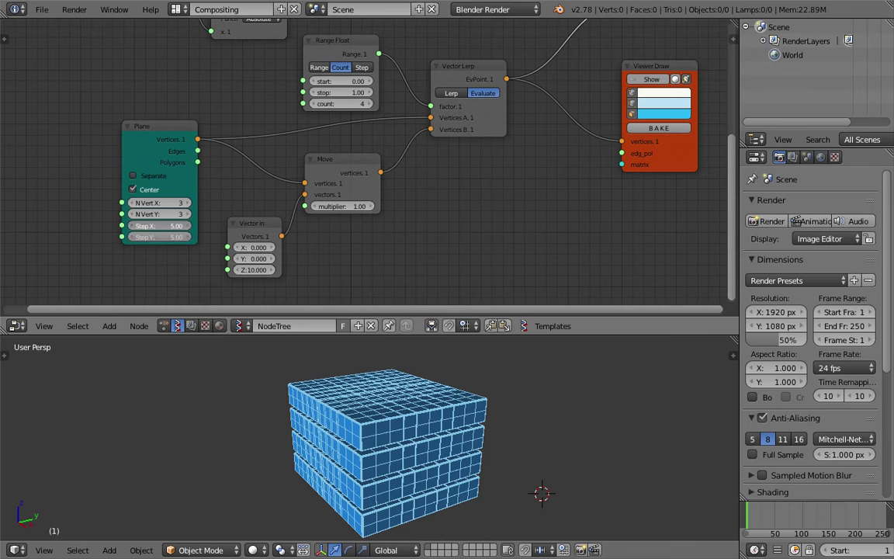
key(Return)
middle_drag(388, 427, 373, 459)
key(ctrl+s)
click(426, 451)
key(ctrl+s)
click(479, 468)
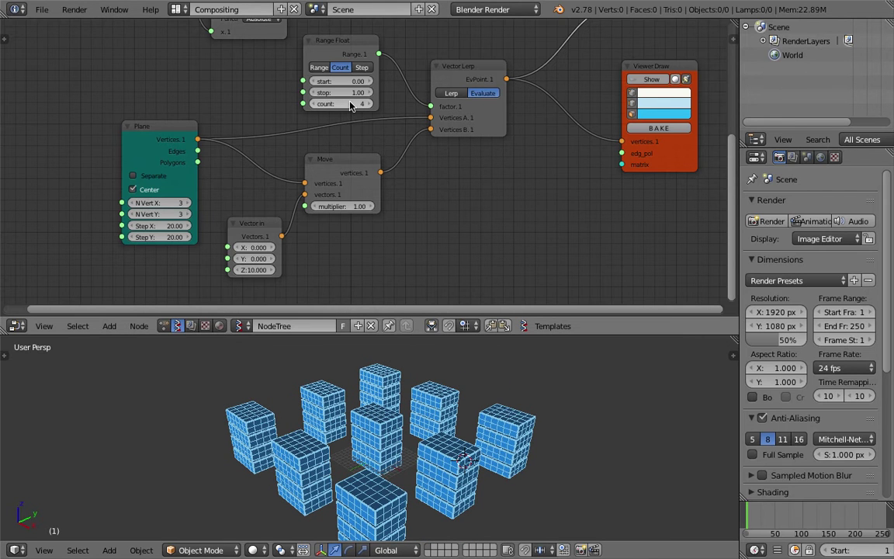
Step: Set the Z value of the Vector in node feeding Move to 20
click(261, 269)
text(20)
key(Return)
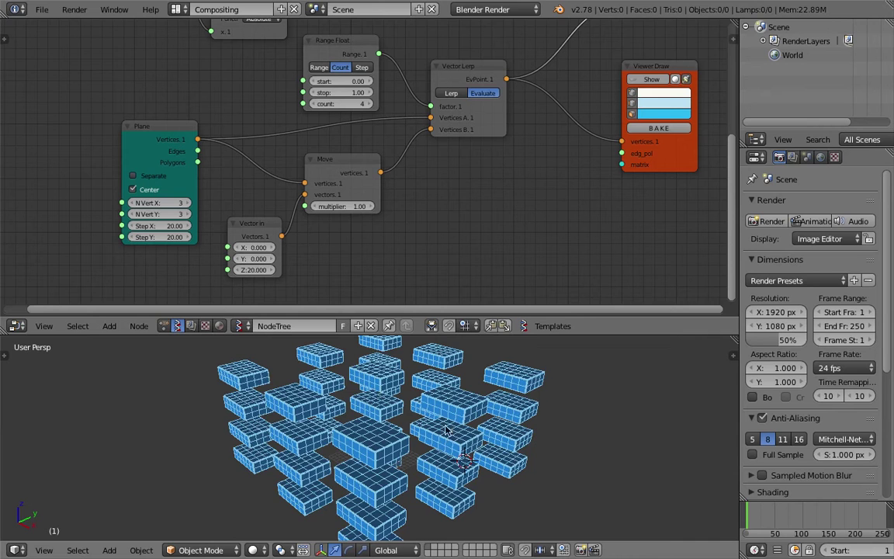
middle_drag(462, 438, 279, 466)
scroll(445, 451, down, 4)
scroll(338, 459, up, 1)
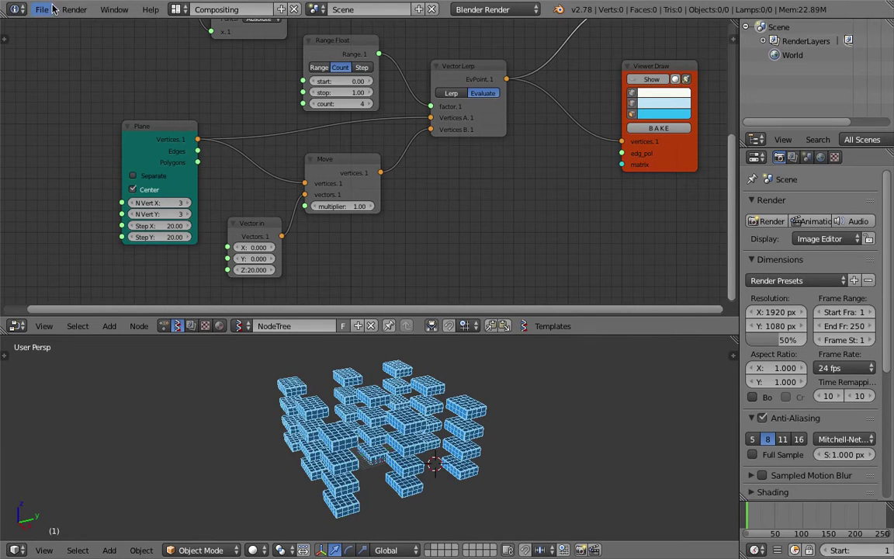
Step: Save the project as the new version sv_rounded_boxes_003.blend
click(44, 10)
click(97, 130)
key(KP_Add)
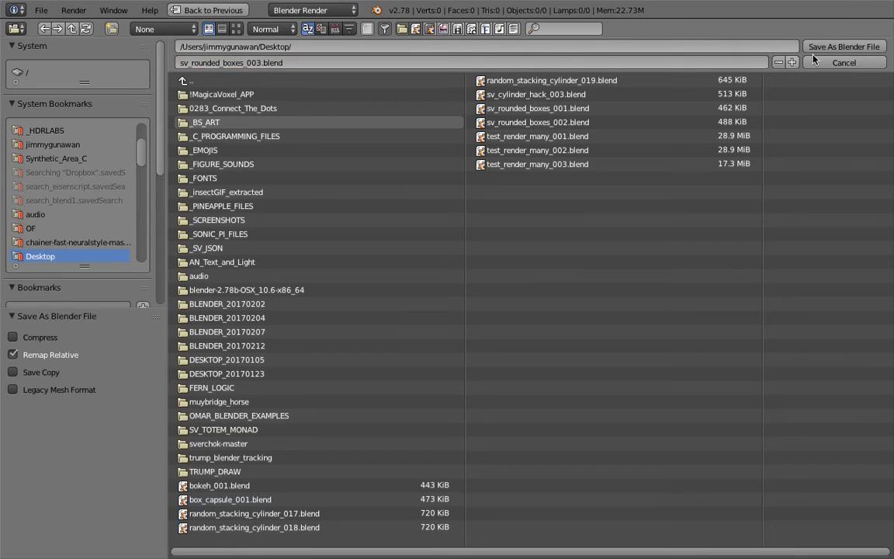
key(Return)
middle_drag(380, 419, 522, 404)
scroll(413, 398, up, 1)
key(ctrl+s)
click(414, 399)
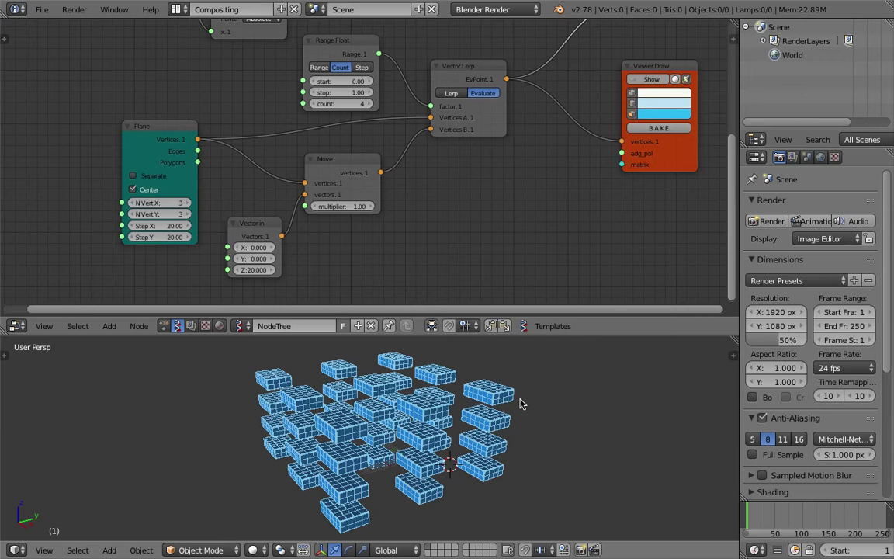
Step: Enlarge the 3D viewport and inspect the stacks of rounded boxes
middle_drag(521, 402, 512, 427)
middle_drag(558, 183, 528, 203)
scroll(535, 195, down, 2)
middle_drag(458, 396, 470, 392)
drag(528, 335, 514, 266)
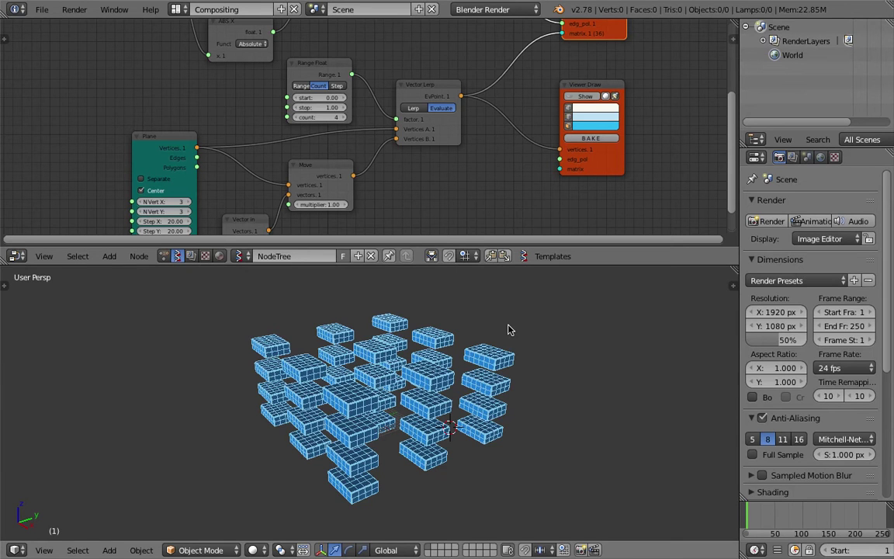
middle_drag(470, 324, 481, 324)
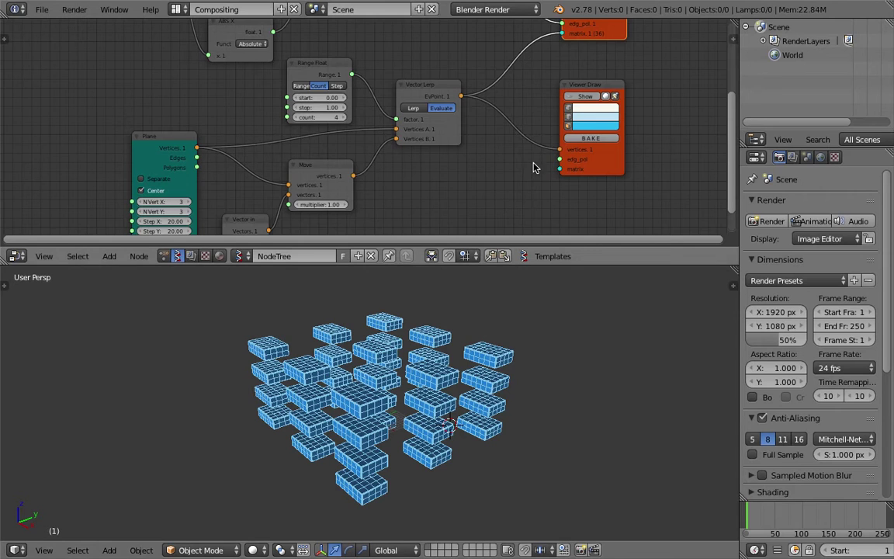
Step: Move the point grid's Viewer Draw node farther away from the Vector Lerp node
middle_drag(533, 162, 500, 198)
drag(574, 195, 613, 188)
mouse_move(427, 346)
middle_down()
mouse_move(405, 340)
mouse_move(429, 314)
mouse_move(483, 352)
mouse_move(474, 369)
mouse_move(423, 350)
middle_up()
scroll(483, 351, up, 1)
click(594, 410)
middle_drag(594, 412, 540, 412)
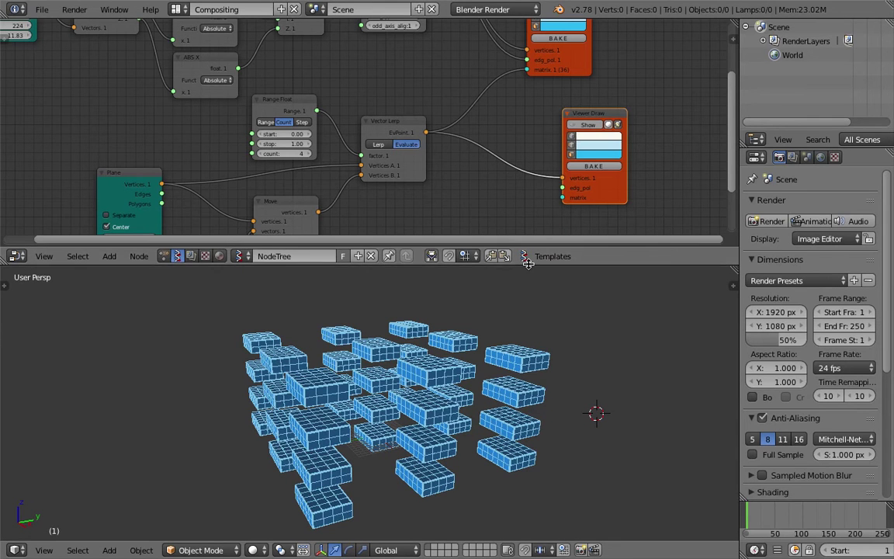
Step: Give the node editor more height and align the two Viewer Draw nodes in one column
drag(529, 265, 526, 310)
scroll(483, 198, down, 1)
middle_drag(504, 171, 487, 209)
click(552, 117)
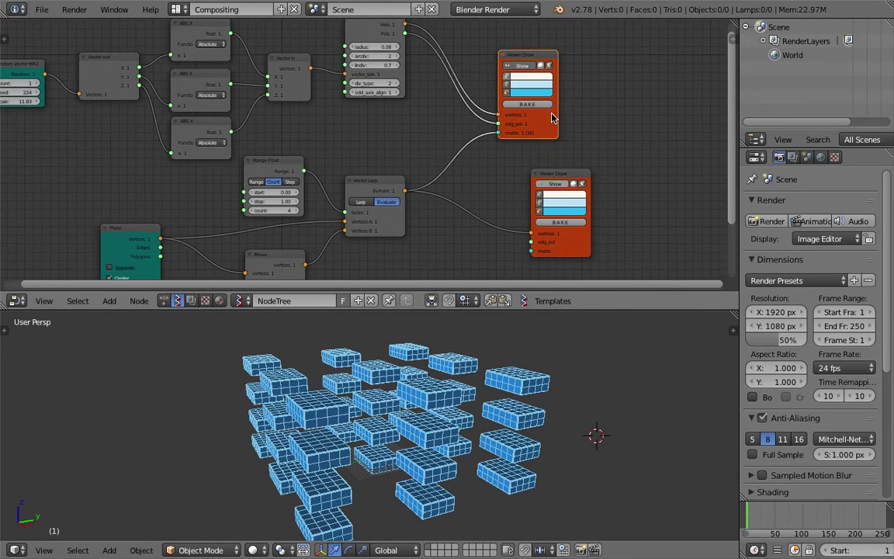
drag(552, 118, 574, 100)
drag(564, 173, 552, 160)
Step: Examine the stacked rounded boxes in the 3D viewport from several angles and distances
mouse_move(535, 387)
middle_down()
mouse_move(504, 404)
mouse_move(366, 400)
middle_up()
scroll(456, 398, up, 3)
middle_drag(423, 397, 277, 394)
middle_drag(336, 405, 476, 441)
scroll(479, 436, down, 5)
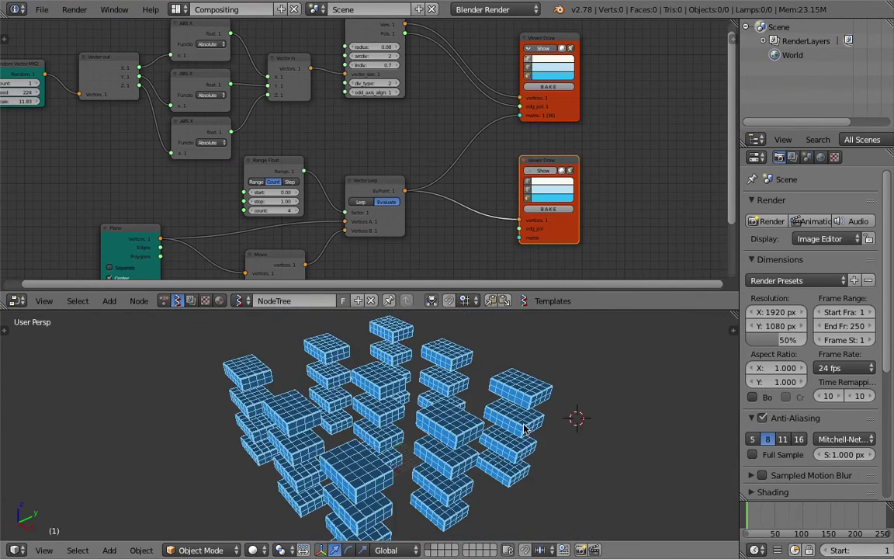
middle_drag(498, 419, 521, 414)
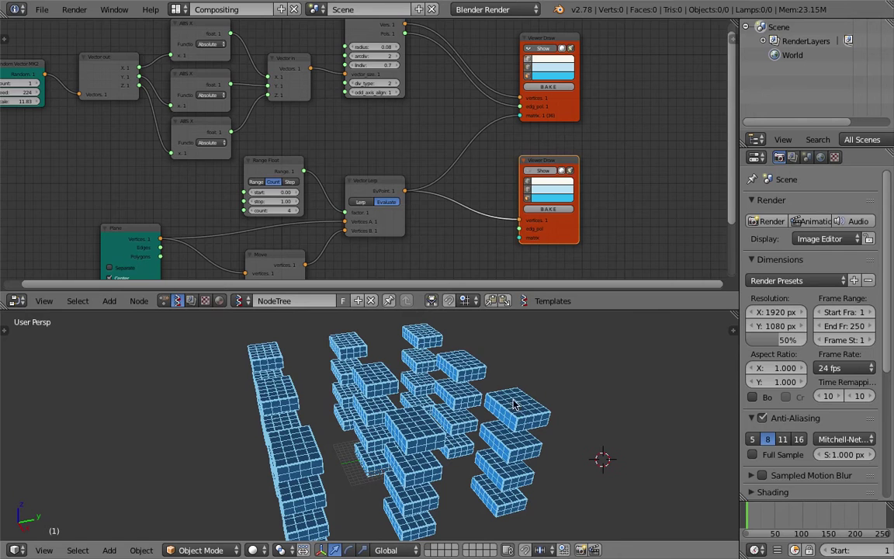
scroll(417, 180, down, 2)
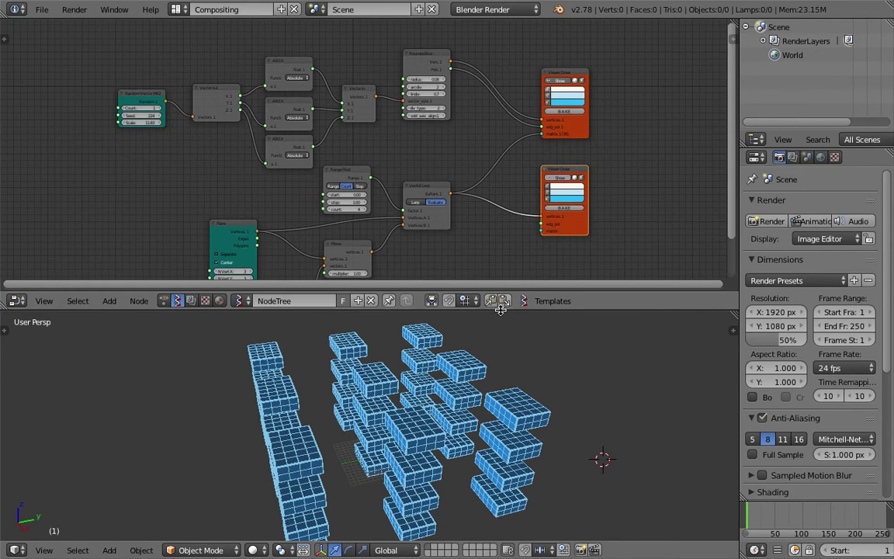
Step: Enlarge the node editor further, shift the Vector Lerp node slightly toward the viewers, and save the file
drag(501, 309, 501, 368)
scroll(317, 206, up, 2)
drag(412, 224, 426, 235)
key(ctrl+s)
click(597, 152)
key(ctrl+s)
click(575, 203)
middle_drag(570, 178, 550, 139)
scroll(516, 251, up, 1)
middle_drag(503, 245, 512, 246)
middle_drag(474, 407, 468, 400)
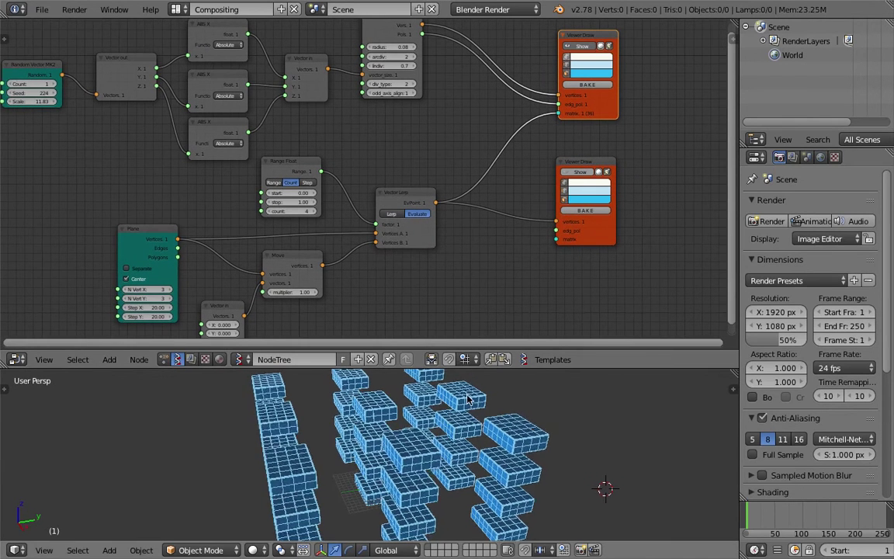
Step: Move the Plane node farther from the Move node and shift the point grid's Viewer Draw node farther from Vector Lerp
middle_drag(406, 255, 430, 275)
scroll(430, 275, up, 1)
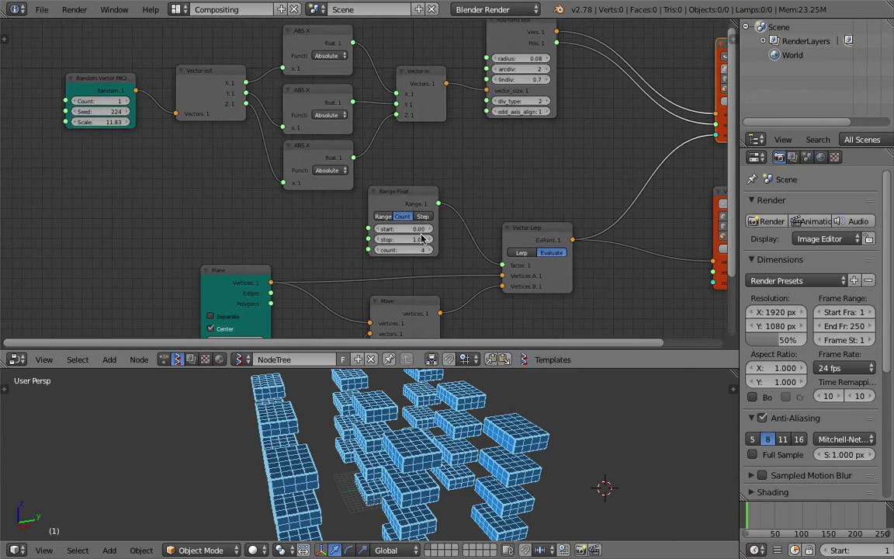
middle_drag(339, 217, 351, 206)
mouse_move(476, 483)
middle_down()
mouse_move(488, 480)
mouse_move(465, 472)
middle_up()
scroll(458, 472, down, 1)
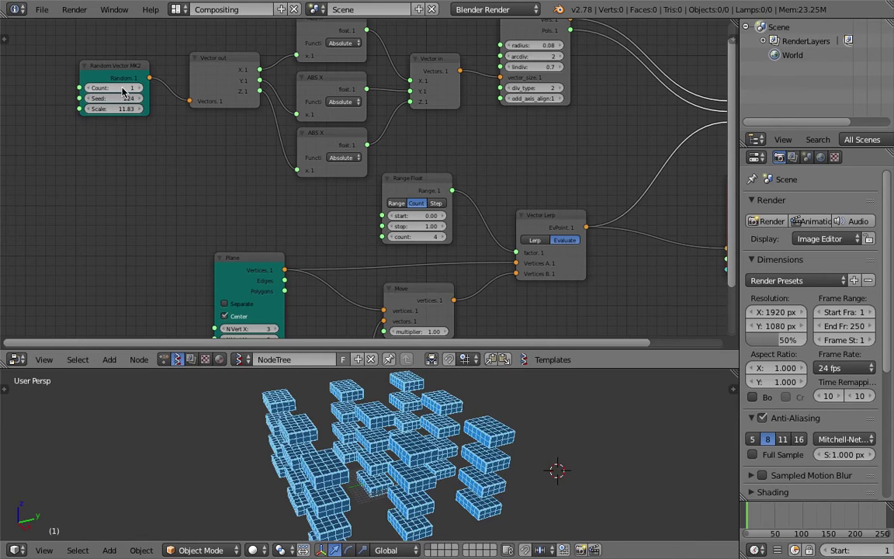
scroll(197, 173, down, 1)
middle_drag(203, 183, 214, 159)
drag(257, 227, 215, 218)
middle_drag(617, 278, 523, 262)
drag(448, 175, 444, 173)
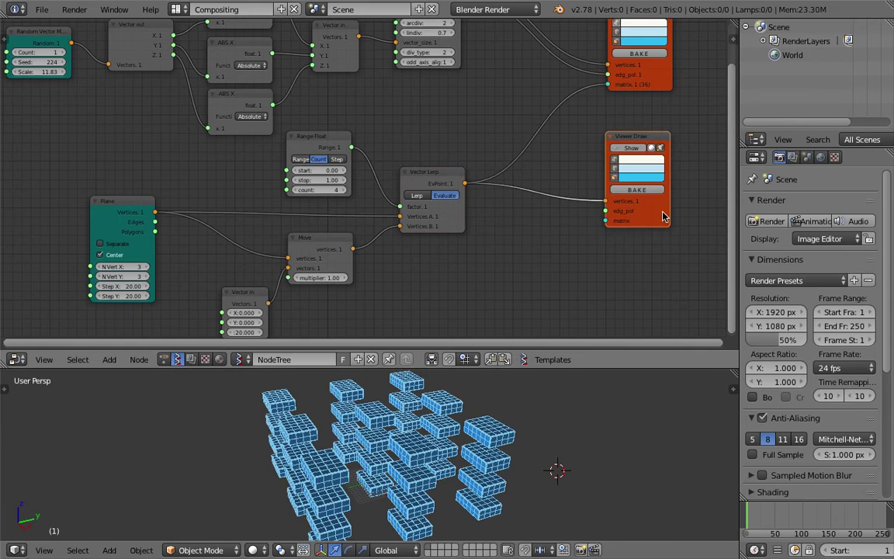
drag(645, 212, 668, 208)
Step: Examine the matrix input of the rounded boxes' Viewer Draw node up close and save the file over the existing one
mouse_move(539, 239)
middle_down()
mouse_move(525, 235)
mouse_move(585, 234)
middle_up()
scroll(587, 145, down, 1)
middle_drag(591, 128, 416, 197)
scroll(415, 197, up, 9)
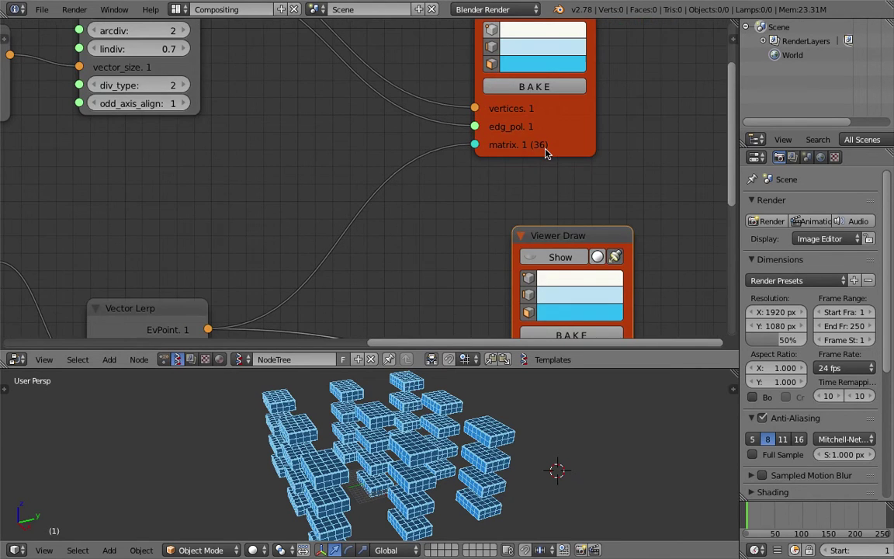
scroll(545, 149, down, 5)
middle_drag(260, 173, 423, 175)
key(ctrl+s)
click(424, 175)
middle_drag(354, 154, 431, 157)
scroll(360, 196, down, 2)
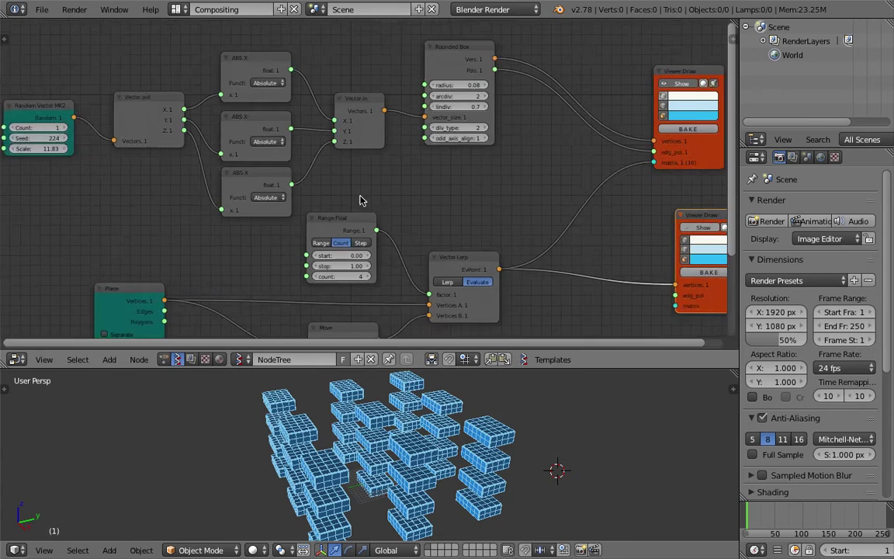
Step: Add a List Length node below the link between Vector Lerp and the point grid's Viewer Draw node
middle_drag(360, 196, 333, 178)
scroll(35, 113, down, 1)
middle_drag(521, 309, 521, 273)
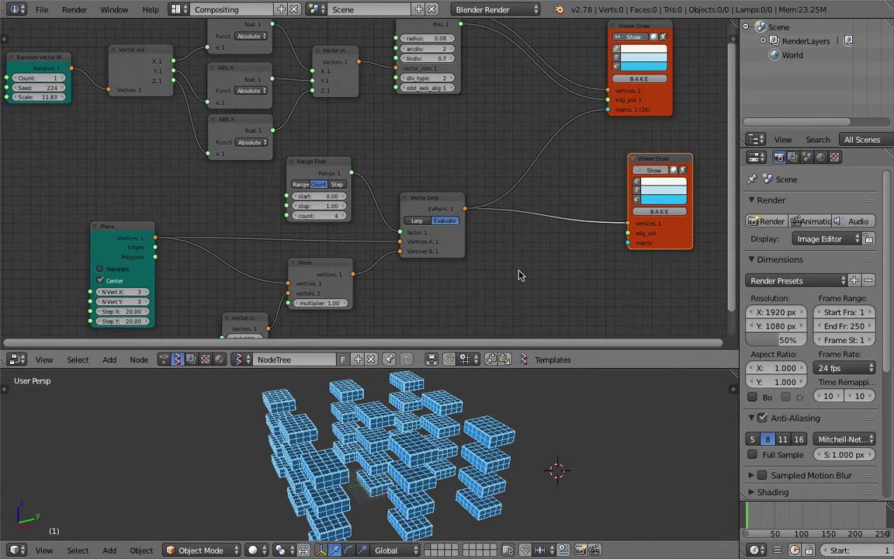
key(shift+a)
click(518, 272)
text(list l)
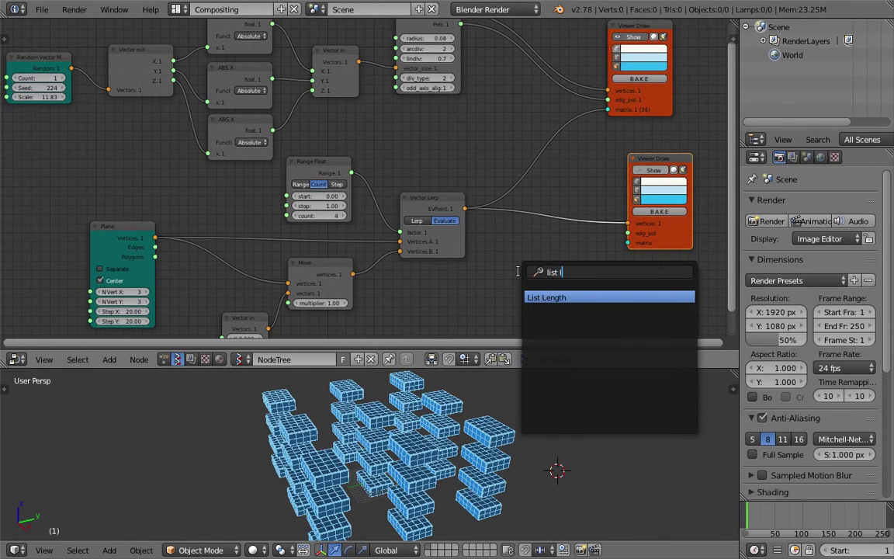
key(Return)
click(518, 273)
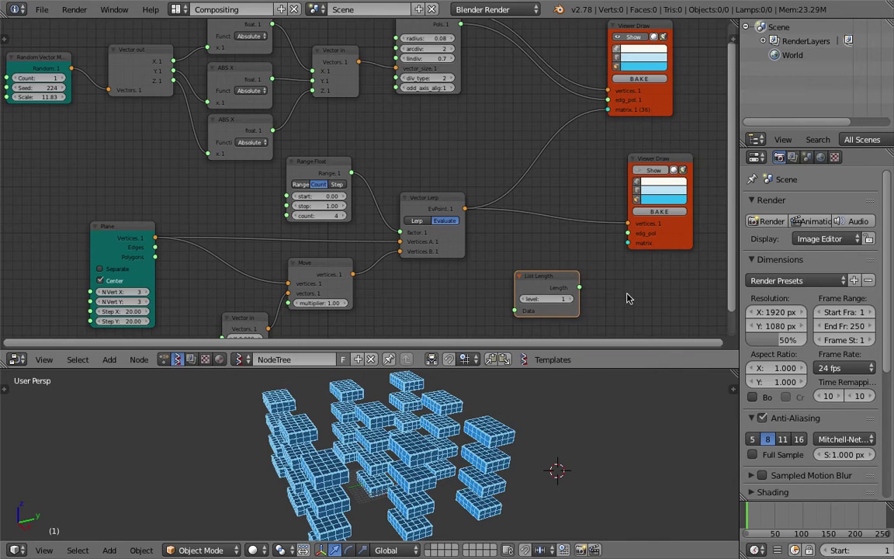
Step: Add a Stethoscope node, feed Vector Lerp's EvPoint output into List Length's Data, and link its Length output to the Stethoscope
key(space)
key(BackSpace)
text(ste)
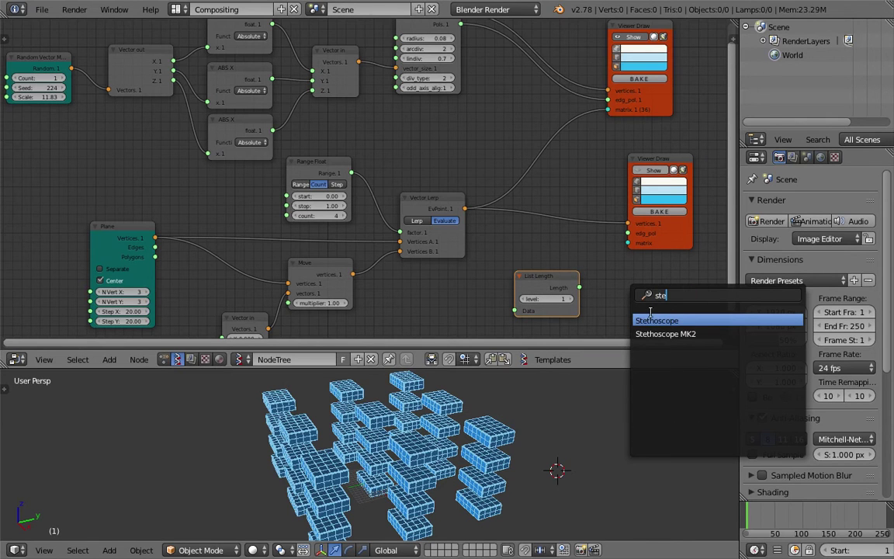
click(657, 321)
click(657, 324)
drag(465, 208, 514, 310)
drag(579, 288, 623, 313)
middle_drag(613, 271, 680, 268)
scroll(482, 256, up, 4)
scroll(524, 269, down, 1)
scroll(523, 268, down, 4)
Step: Connect List Length's output to the Random Vector node's Count input and place the List Length node beside the Random Vector node
drag(647, 288, 123, 96)
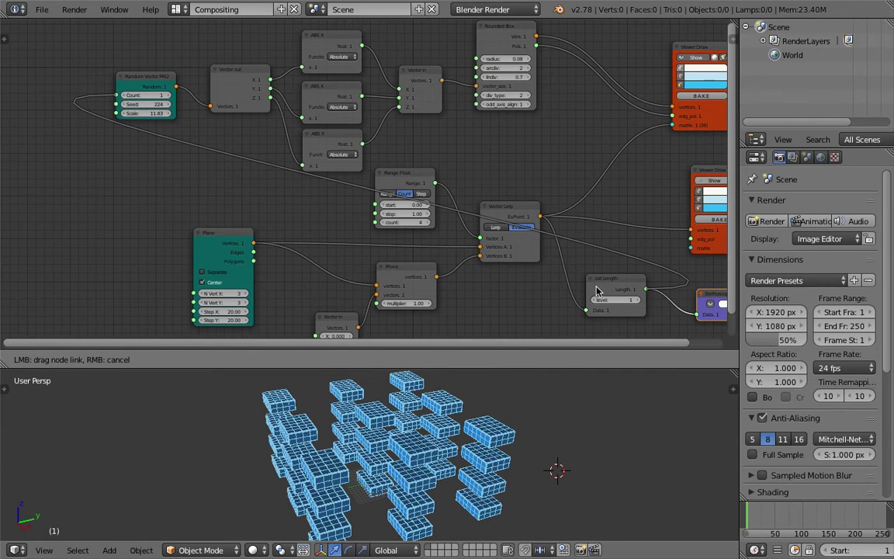
drag(617, 286, 83, 145)
middle_drag(366, 475, 369, 444)
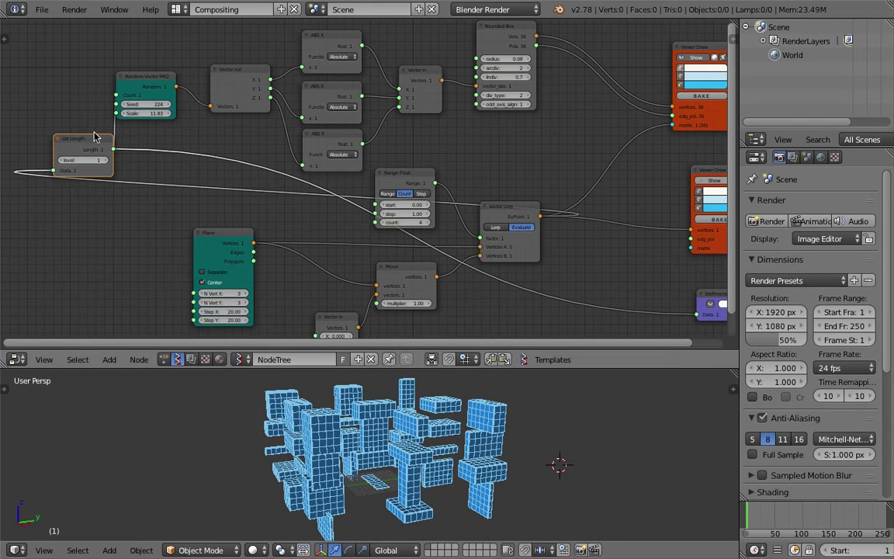
drag(76, 130, 61, 120)
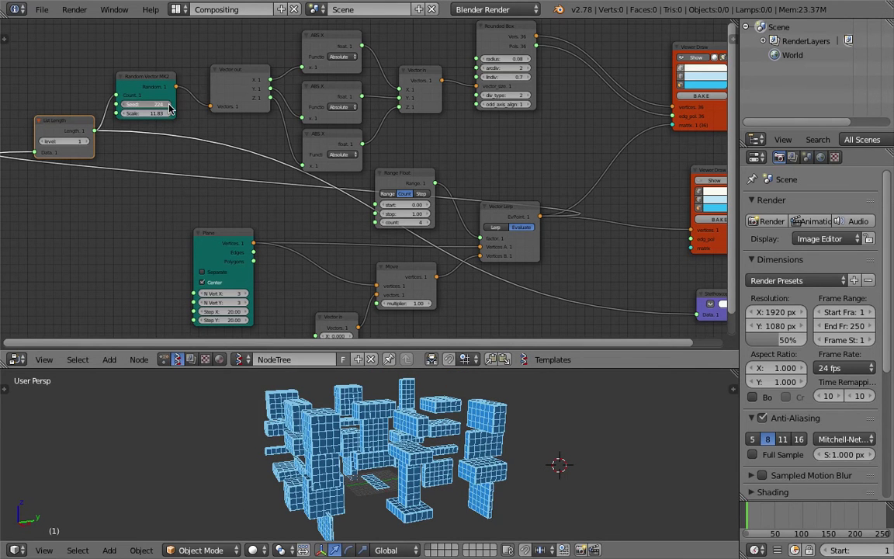
Step: Raise the Random Vector seed one unit at a time to 229, then save the file
click(169, 106)
click(169, 105)
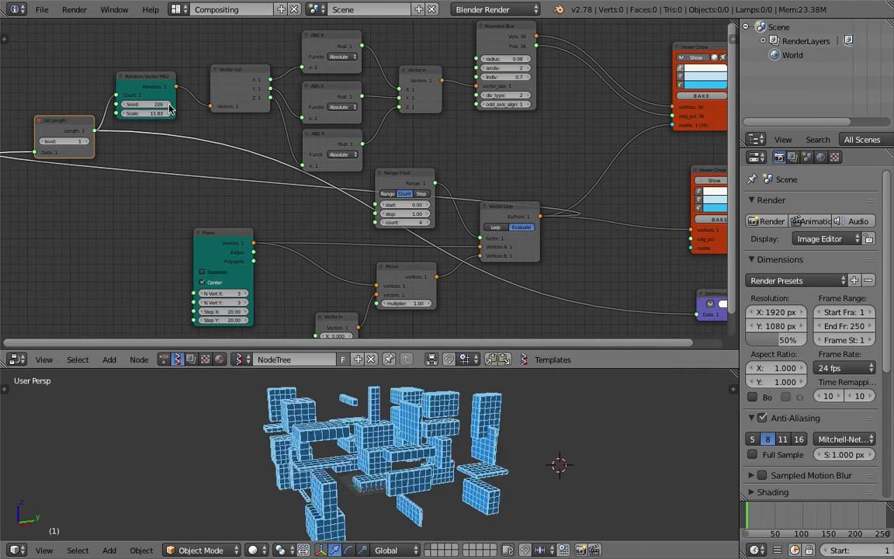
click(169, 106)
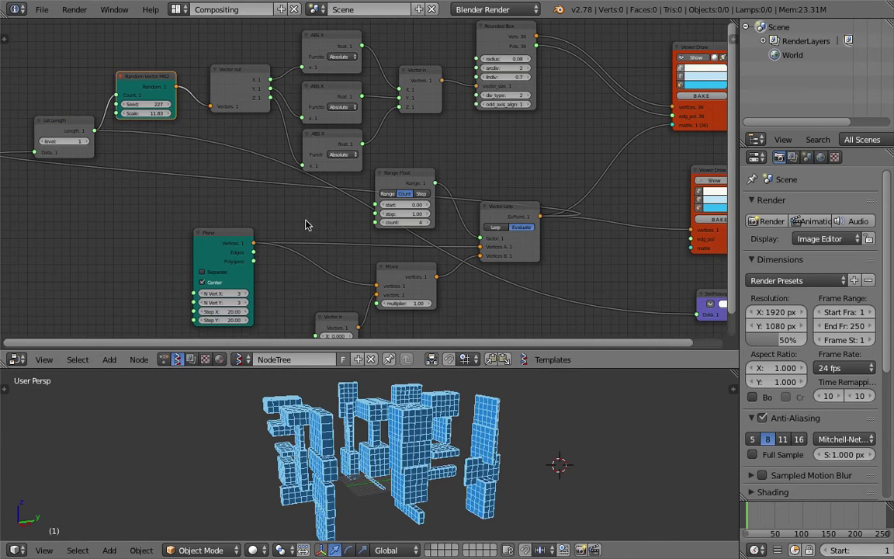
click(168, 105)
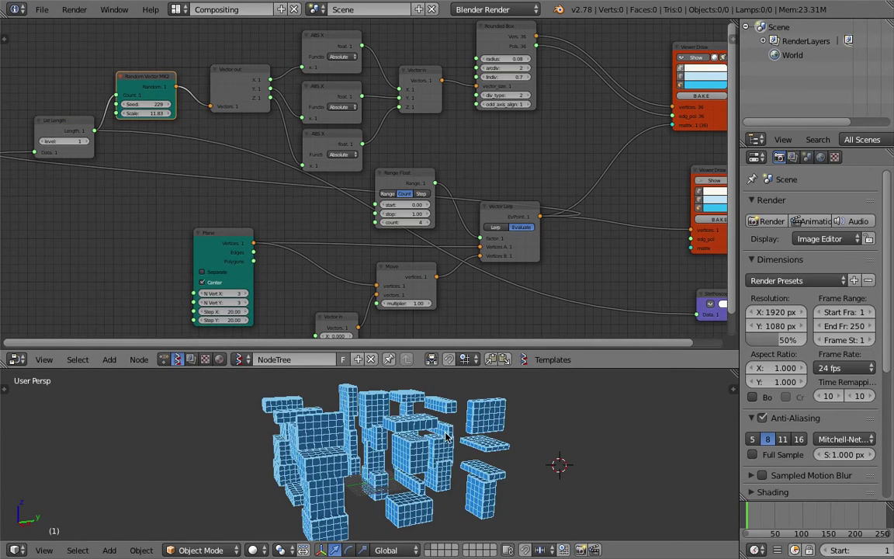
middle_drag(423, 431, 401, 415)
scroll(395, 455, down, 5)
key(ctrl+s)
click(402, 416)
Step: Move the rounded boxes' Viewer Draw node farther away from the Rounded Box node
mouse_move(605, 225)
middle_down()
mouse_move(423, 160)
mouse_move(407, 179)
middle_up()
mouse_move(528, 123)
mouse_down()
mouse_move(513, 102)
mouse_move(584, 80)
mouse_up()
middle_drag(265, 163, 407, 241)
Step: Set the Rounded Box node's odd_axis_align to 0 and save the file
scroll(404, 225, up, 5)
middle_drag(128, 116, 417, 190)
scroll(324, 203, up, 4)
middle_drag(322, 203, 98, 182)
middle_drag(239, 191, 4, 205)
scroll(375, 193, up, 8)
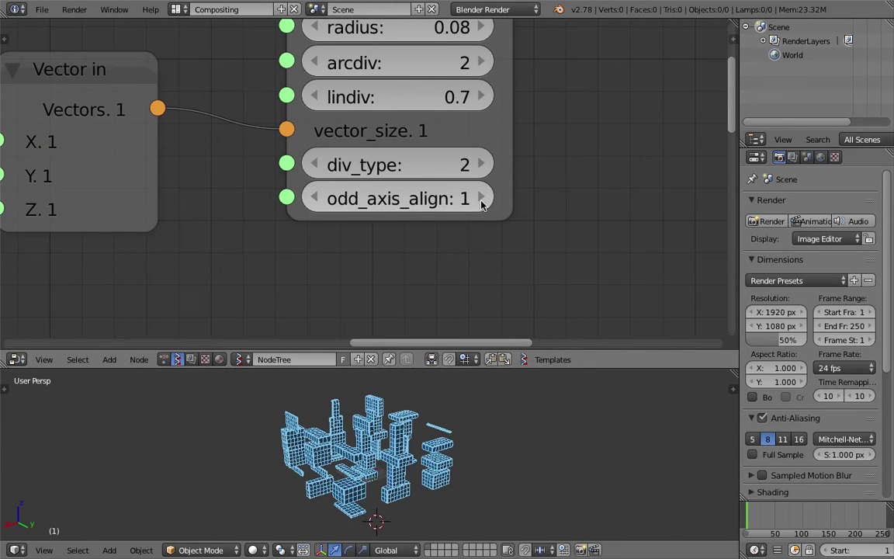
click(370, 202)
text(0)
key(Return)
key(ctrl+s)
click(493, 433)
Step: Set the Rounded Box node's div_type to 1
scroll(426, 241, down, 2)
click(343, 172)
text(1)
key(Return)
middle_drag(436, 486, 432, 465)
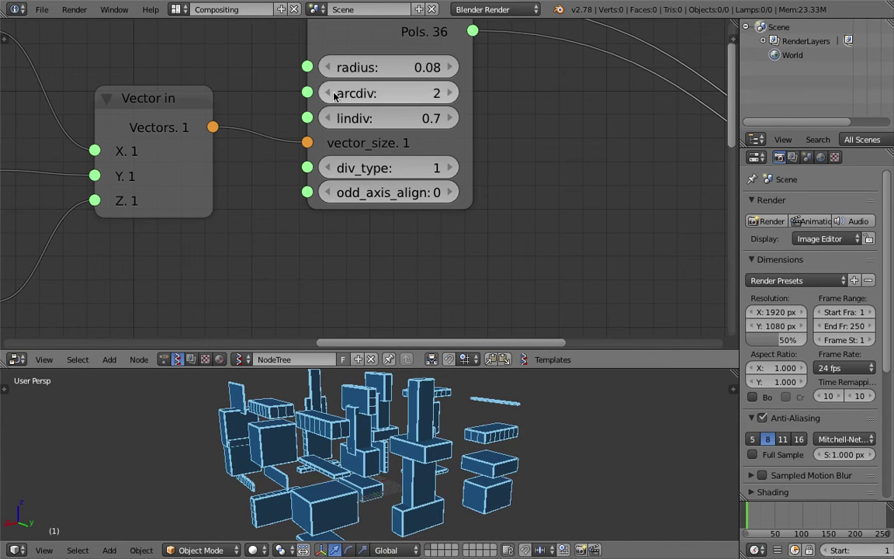
Step: Try an arcdiv of 1 on the Rounded Box node, restore it to 2, and set div_type to 0
click(334, 95)
click(447, 95)
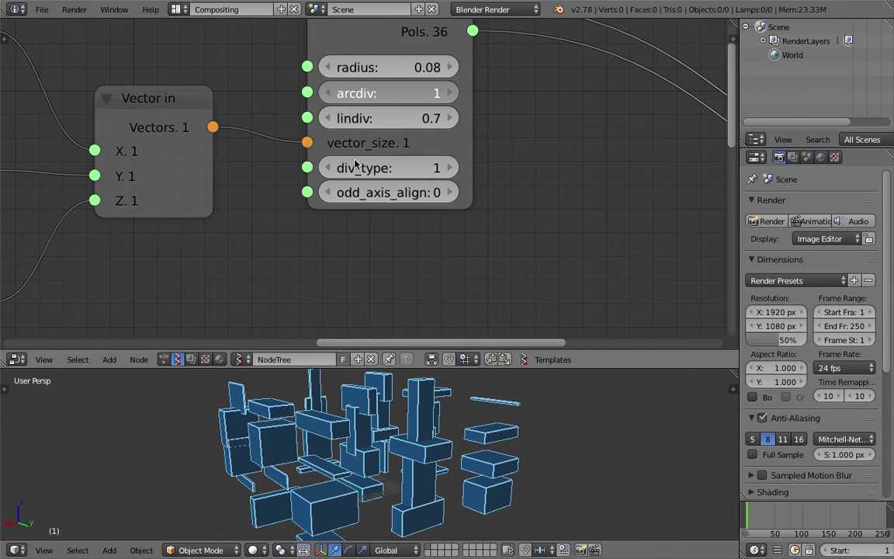
click(330, 168)
scroll(476, 459, up, 6)
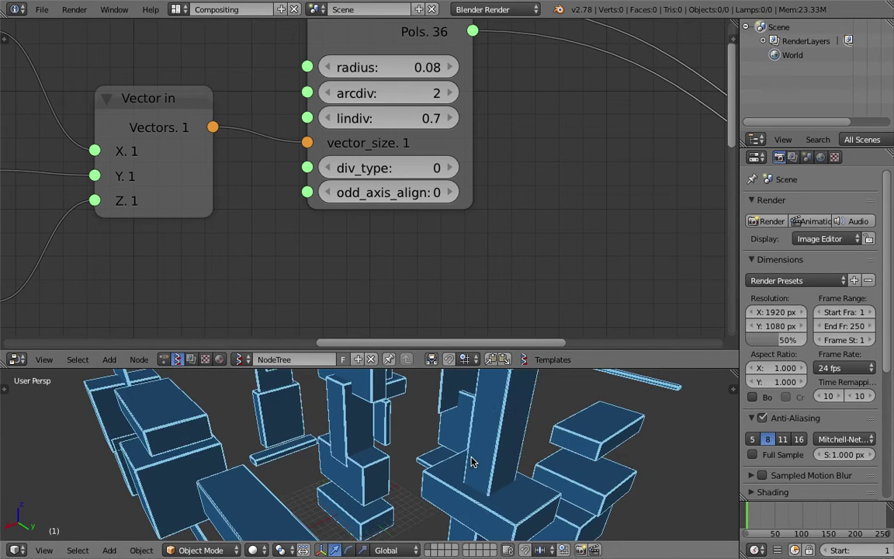
Step: Set the Rounded Box radius to 0.13 and save the file
click(422, 68)
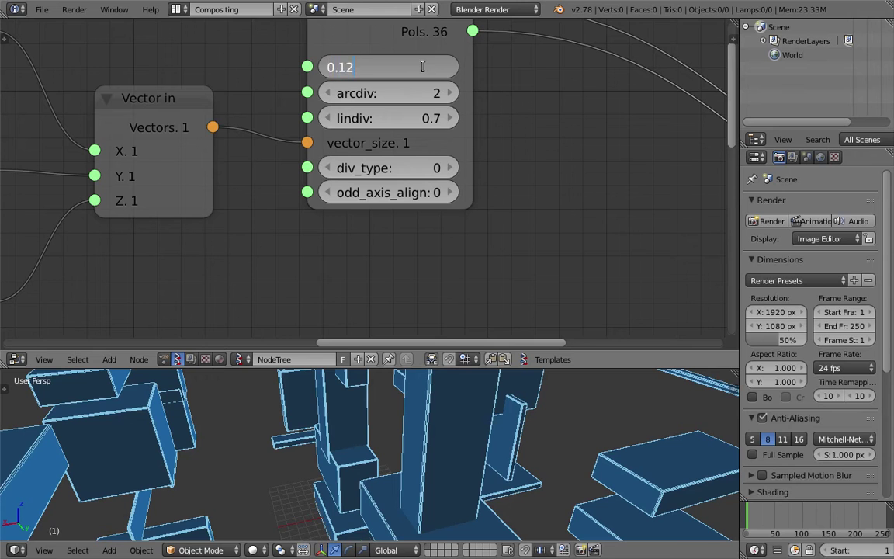
key(Return)
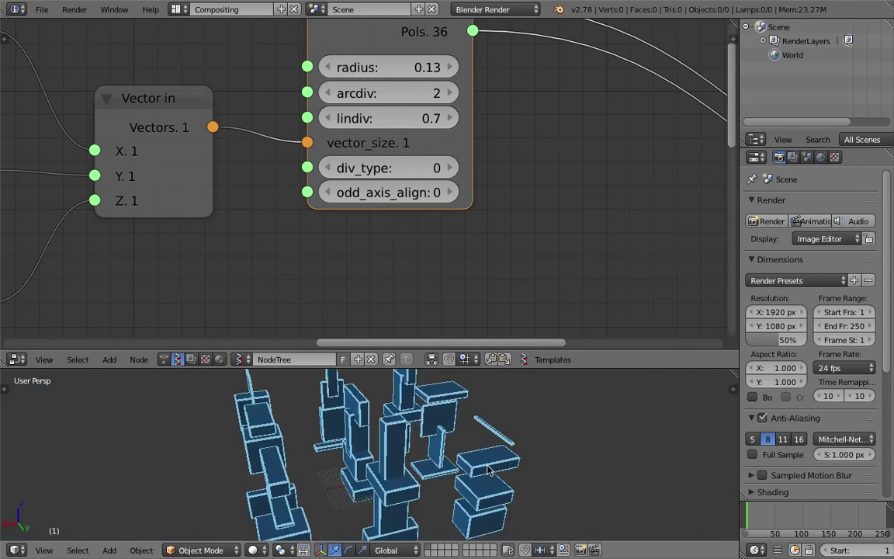
scroll(492, 468, down, 2)
key(ctrl+s)
middle_drag(492, 468, 512, 431)
click(479, 447)
Step: Set the Plane node's N Vert X and N Vert Y to 5 and save the file
scroll(294, 239, down, 2)
scroll(293, 238, down, 5)
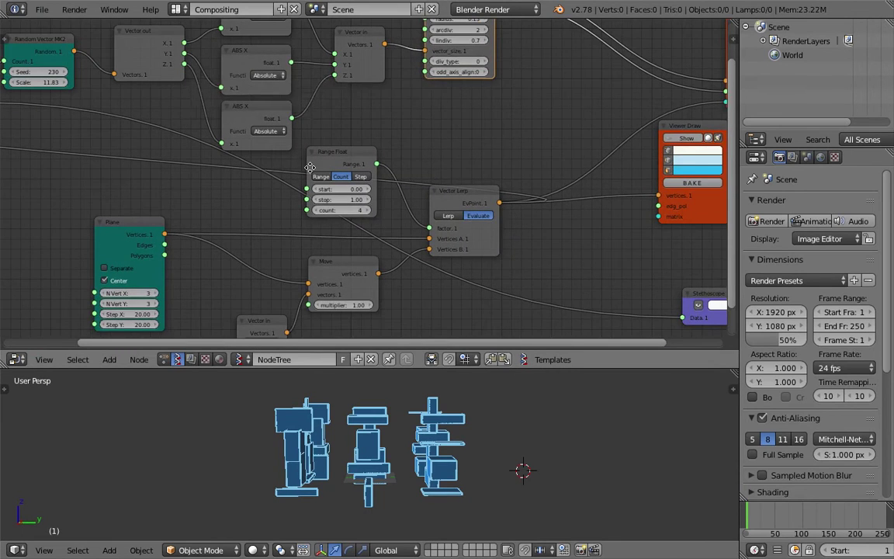
scroll(262, 229, up, 1)
drag(212, 226, 184, 243)
middle_drag(466, 396, 425, 425)
key(ctrl+s)
click(425, 425)
Step: Set the Plane's Step X and Step Y to 30 and the Z of the Move node's vector to 40
middle_drag(501, 435, 458, 486)
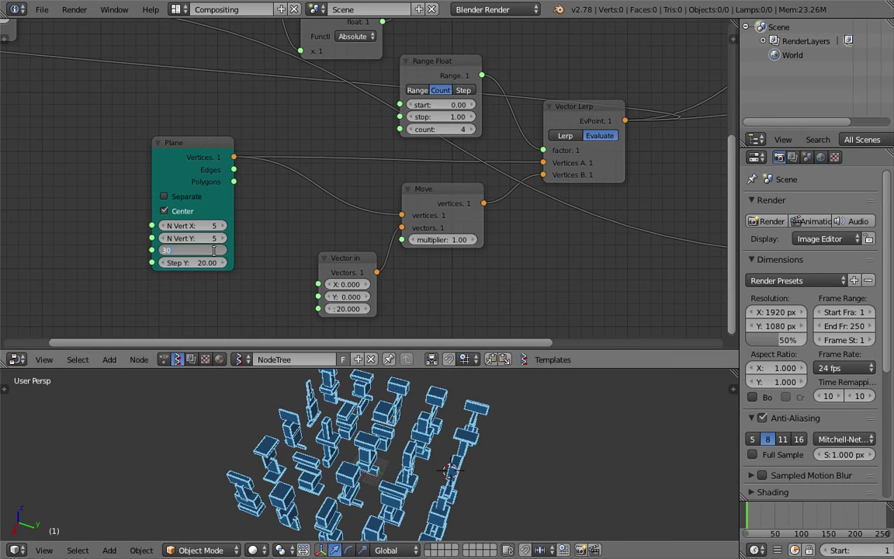
key(Return)
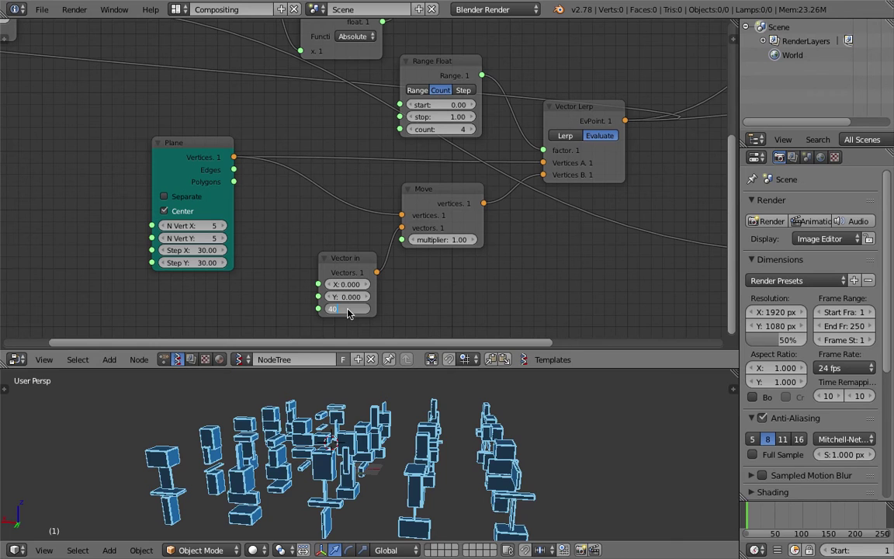
key(Return)
middle_drag(456, 445, 401, 399)
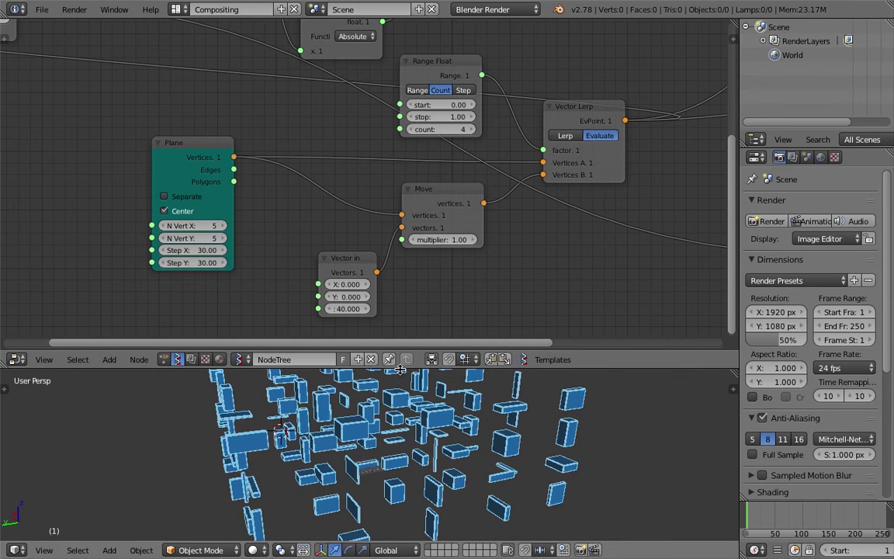
Step: Enlarge the 3D viewport over the node editor, view the spread-out boxes from another angle, and save the file
drag(401, 368, 403, 204)
middle_drag(351, 271, 370, 339)
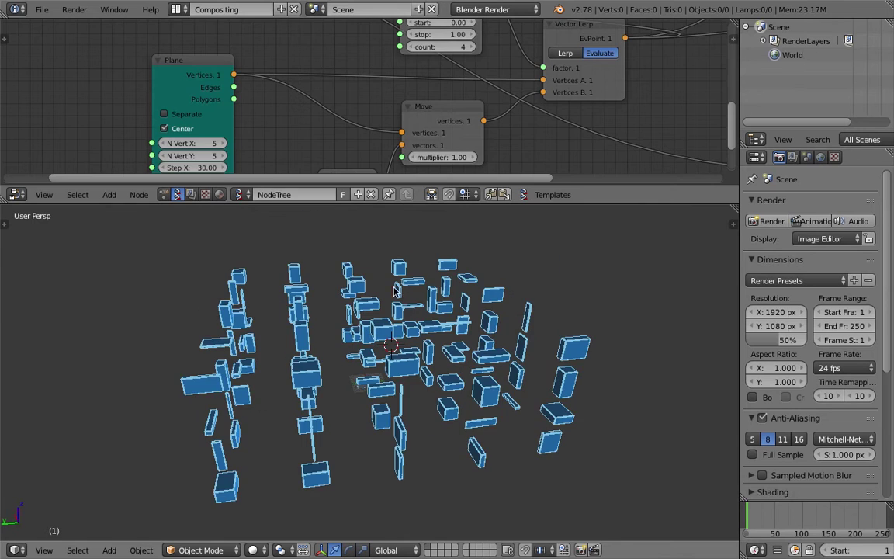
middle_drag(395, 291, 437, 285)
scroll(565, 115, down, 6)
middle_drag(514, 105, 395, 148)
middle_drag(462, 108, 433, 124)
middle_drag(468, 311, 477, 281)
scroll(381, 108, down, 4)
middle_drag(383, 78, 443, 115)
key(ctrl+s)
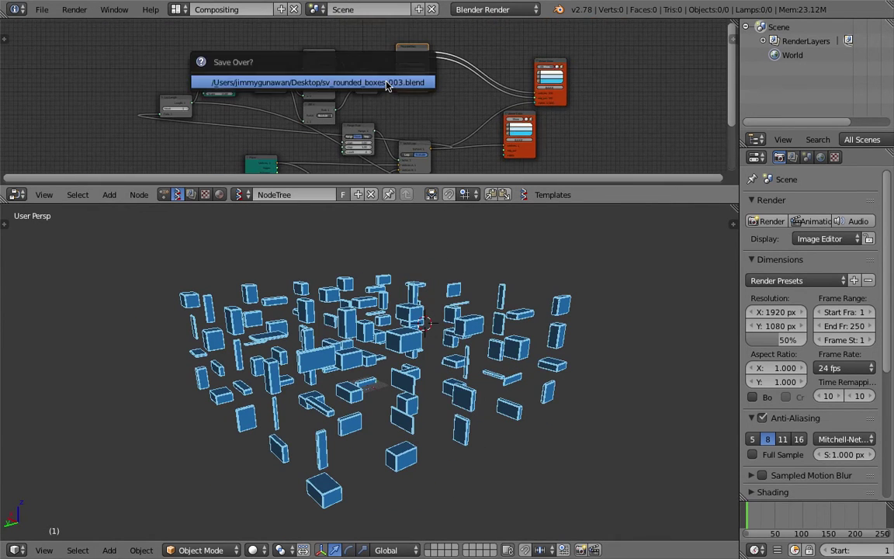
click(386, 85)
Step: Set the Rounded Box node's div_type to 2, inspect the subdivided boxes, and save the file
scroll(443, 110, up, 5)
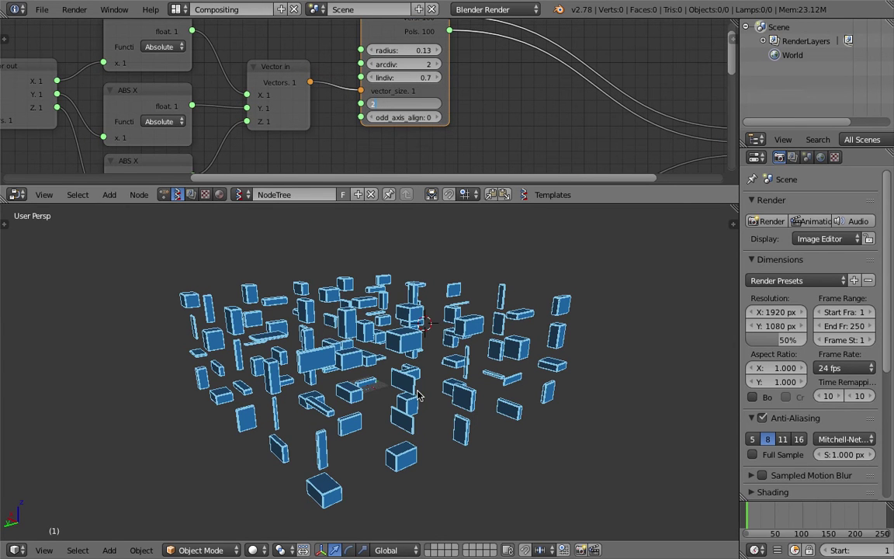
key(Return)
middle_drag(421, 394, 395, 413)
scroll(422, 390, up, 4)
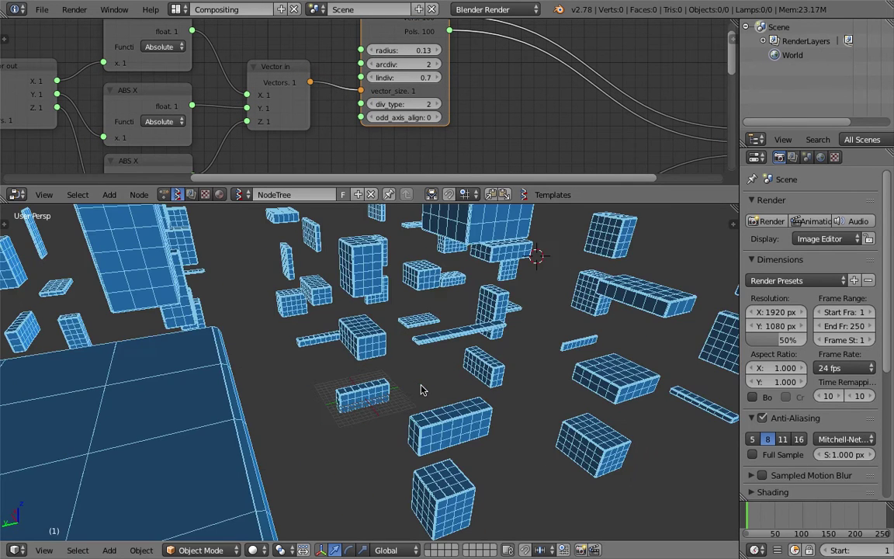
scroll(415, 388, down, 8)
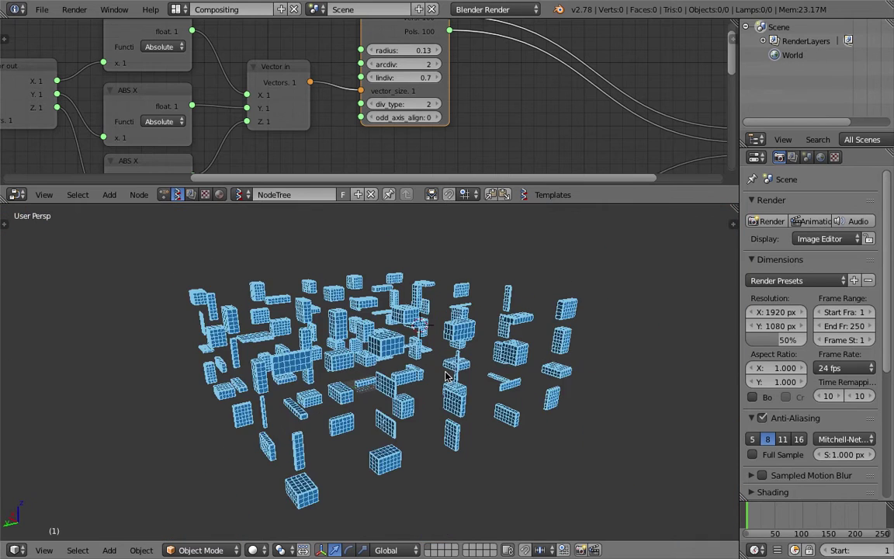
key(ctrl+s)
click(485, 372)
Step: Reduce the Plane node's vertex counts so that the grid holds only four columns of boxes
scroll(349, 101, down, 5)
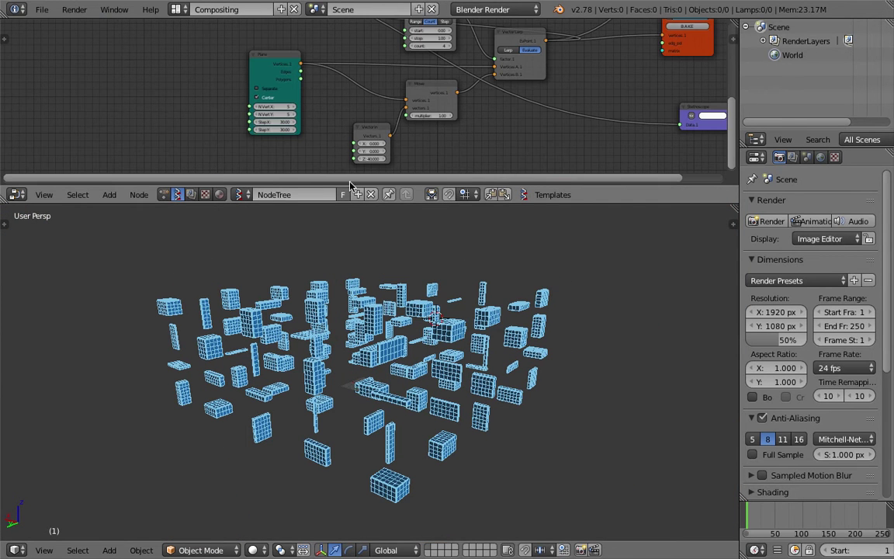
scroll(281, 116, up, 2)
key(Return)
scroll(404, 349, up, 5)
middle_drag(387, 356, 553, 374)
click(557, 304)
Step: Save the file and switch the render engine to Cycles Render
scroll(550, 106, down, 4)
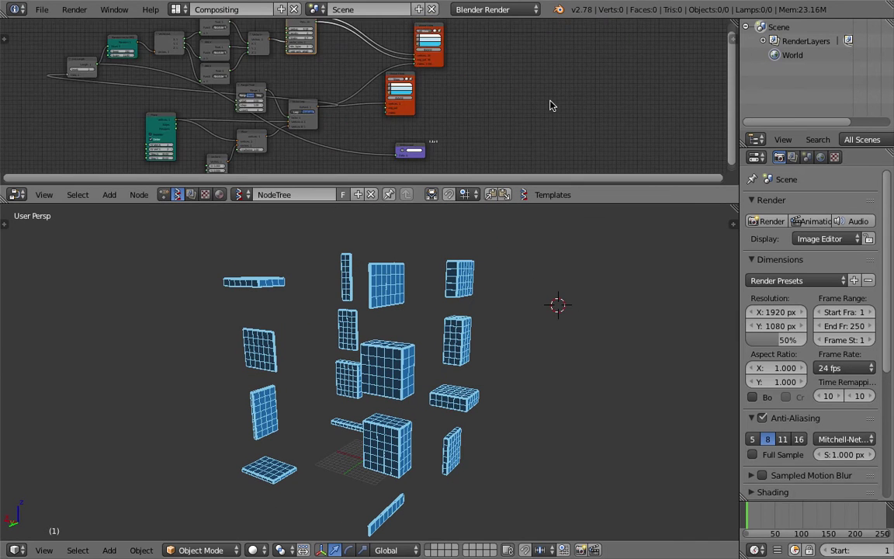
scroll(552, 116, up, 5)
key(ctrl+s)
click(562, 160)
click(495, 9)
click(485, 56)
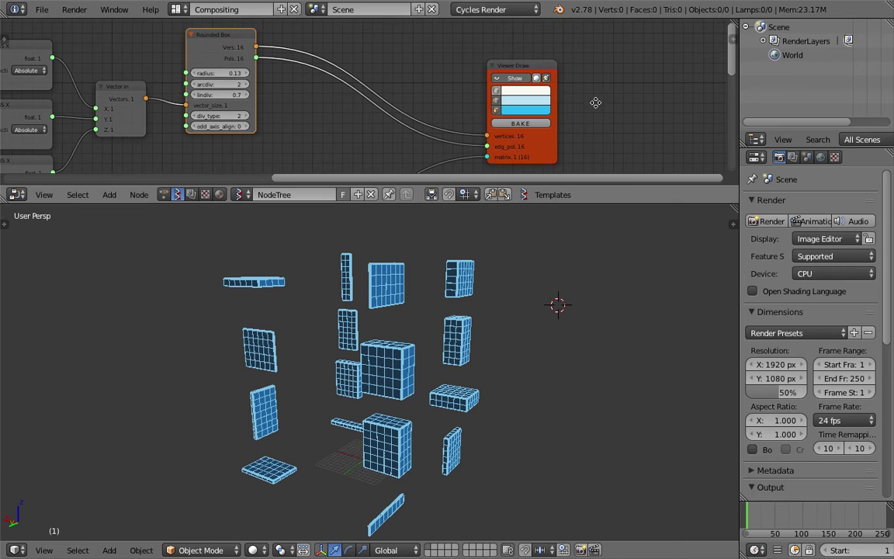
Step: Bake the rounded boxes' Viewer Draw output into mesh objects and turn off that node's preview
shift+scroll(595, 102, down, 1)
click(525, 111)
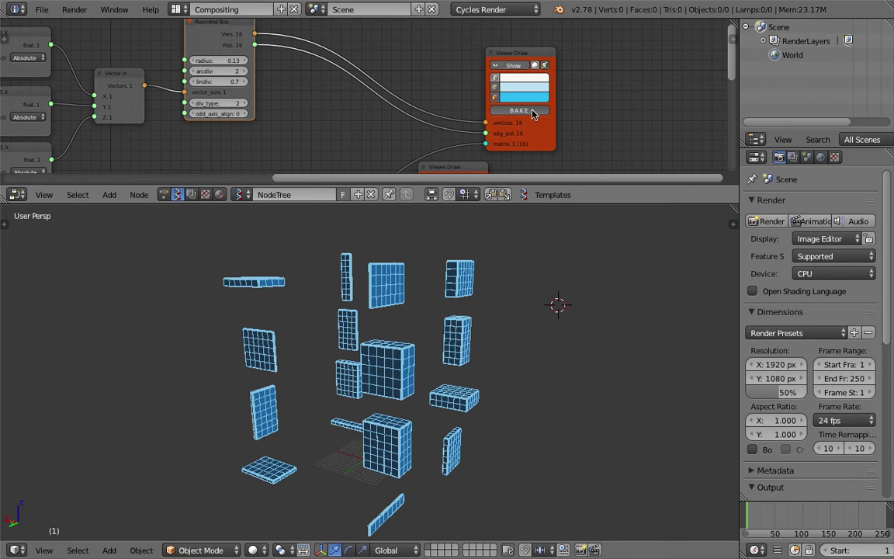
click(510, 66)
scroll(475, 335, down, 3)
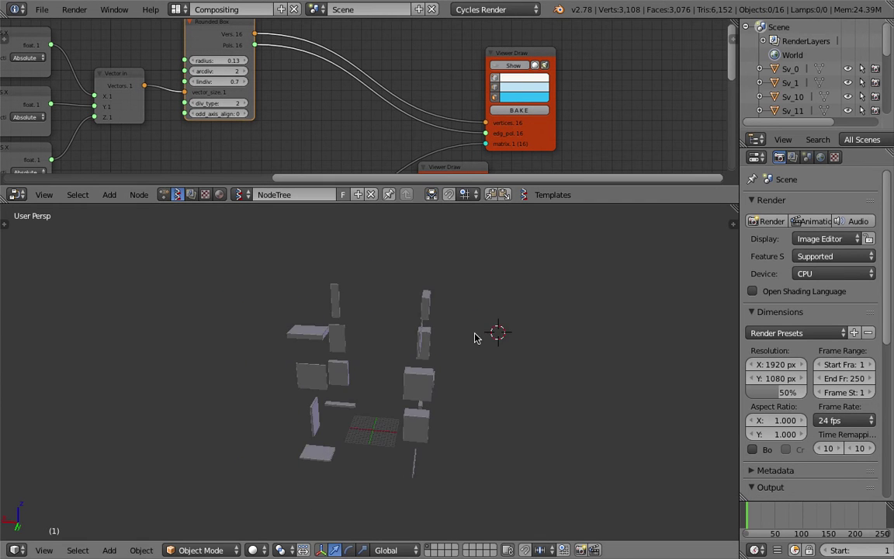
Step: Select one of the baked boxes and give it a new material with a Diffuse BSDF surface
right_click(423, 314)
middle_drag(423, 314, 412, 341)
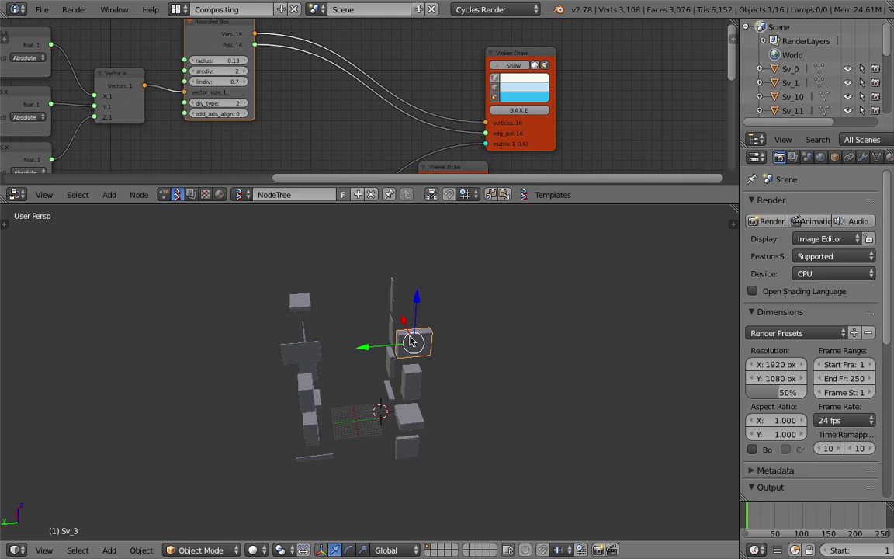
click(848, 158)
click(802, 248)
scroll(372, 356, up, 2)
middle_drag(373, 357, 427, 345)
scroll(457, 321, up, 1)
middle_drag(469, 309, 472, 316)
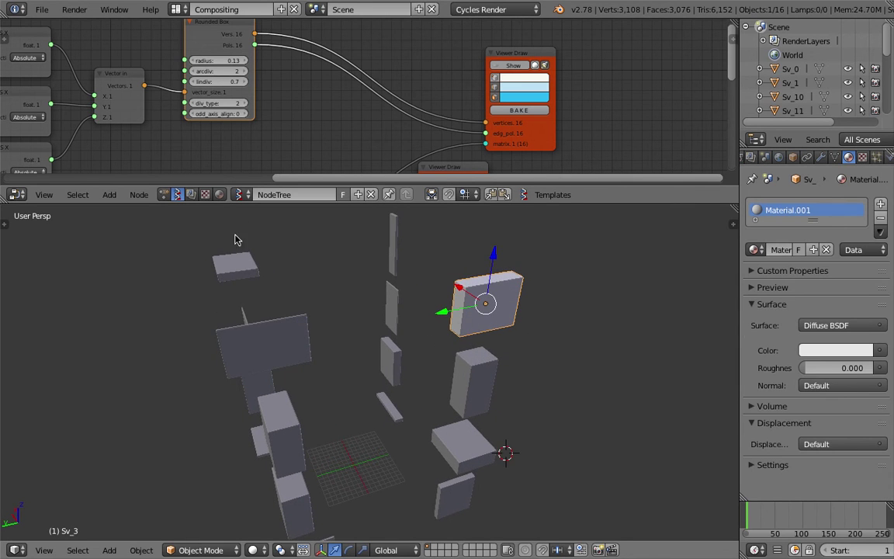
Step: Show the box's material nodes in the node editor, reposition the Diffuse BSDF node, and enlarge the editor
click(220, 195)
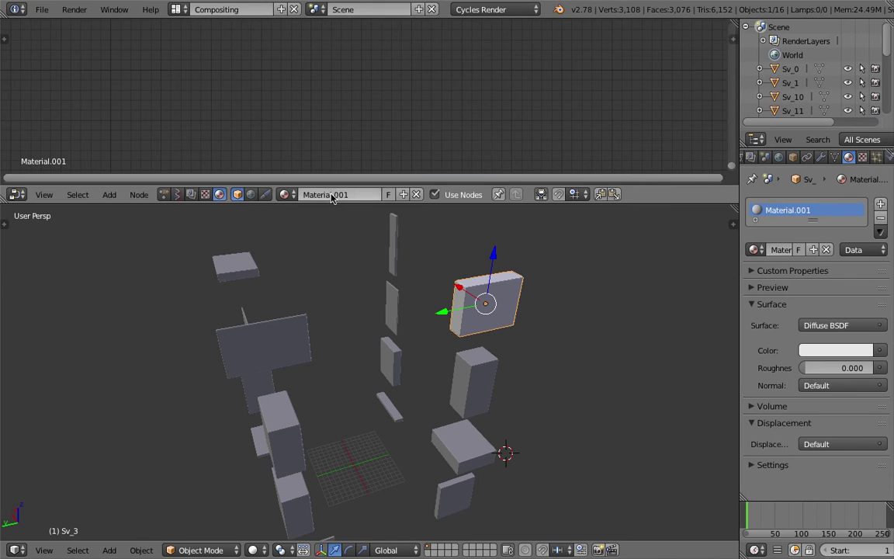
mouse_move(885, 47)
mouse_down()
mouse_move(890, 92)
mouse_move(893, 39)
mouse_up()
scroll(795, 91, down, 4)
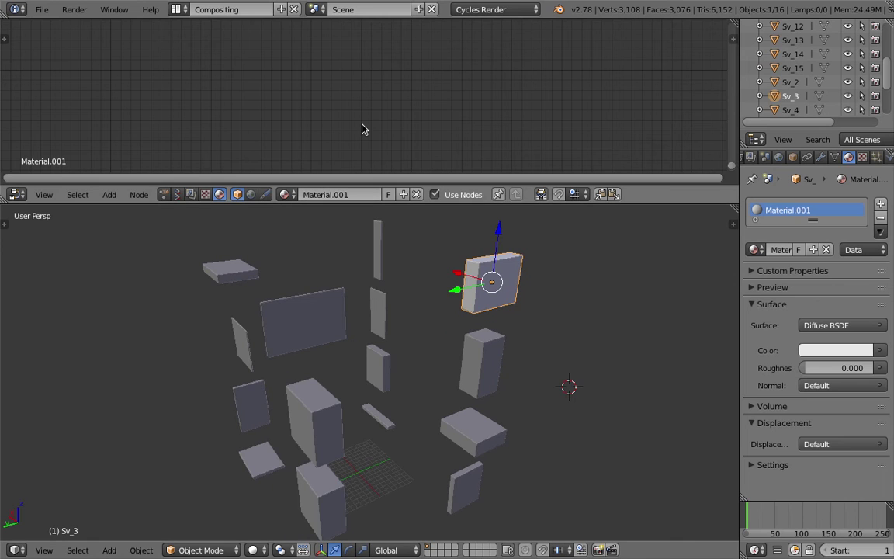
scroll(358, 145, down, 8)
middle_drag(301, 77, 327, 116)
scroll(323, 102, up, 8)
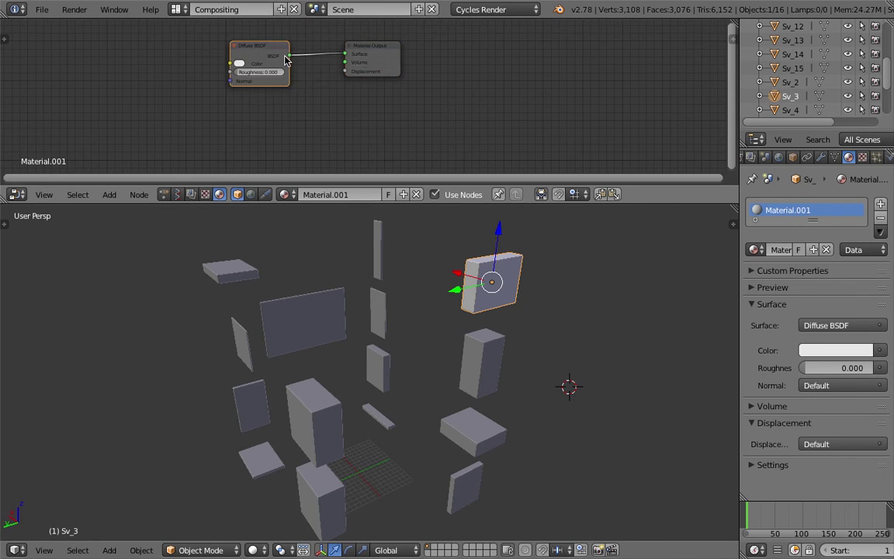
drag(270, 50, 305, 69)
scroll(319, 83, up, 4)
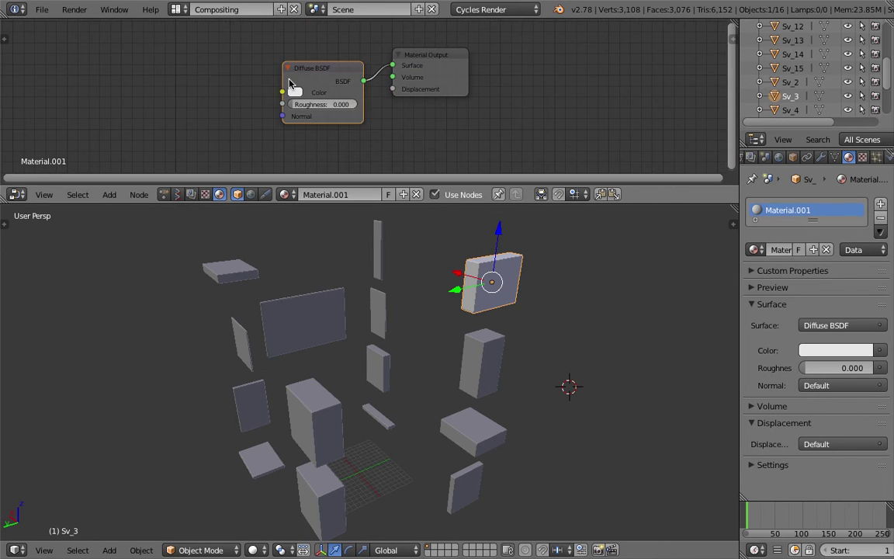
middle_drag(246, 82, 287, 86)
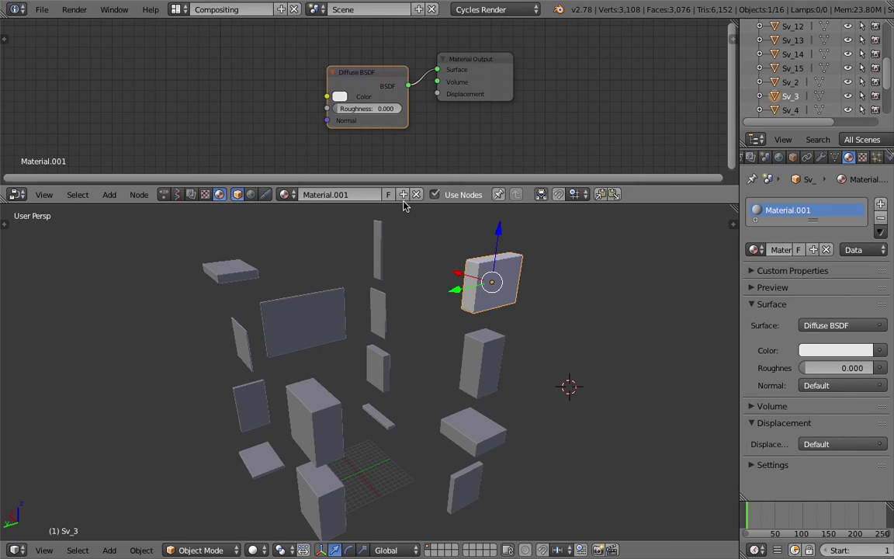
drag(403, 204, 404, 226)
Step: Add a Wireframe modifier to the selected box and disable Replace Original so the solid box is kept
middle_drag(420, 311, 472, 351)
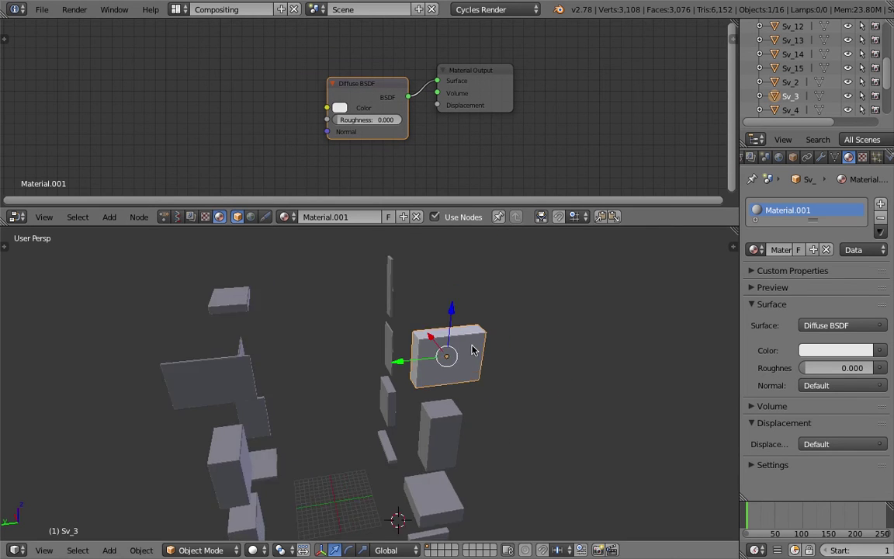
scroll(472, 351, up, 3)
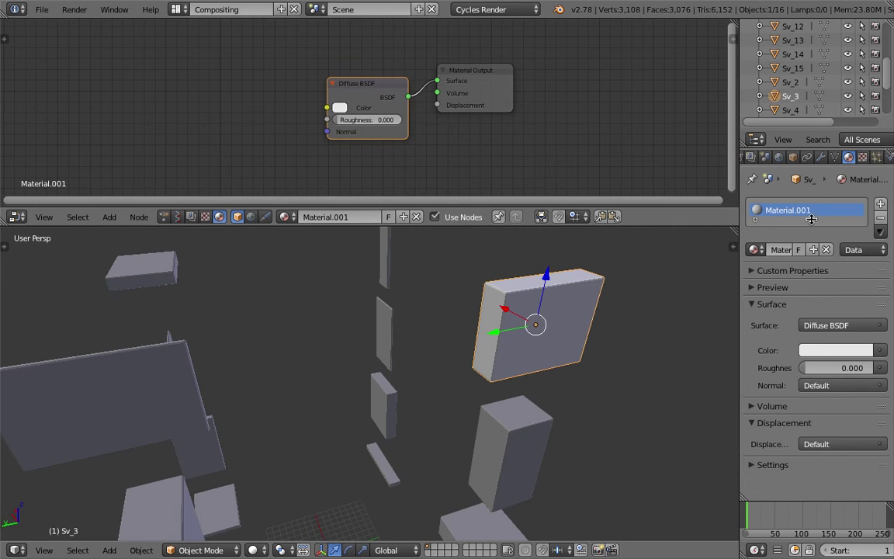
middle_drag(709, 270, 573, 323)
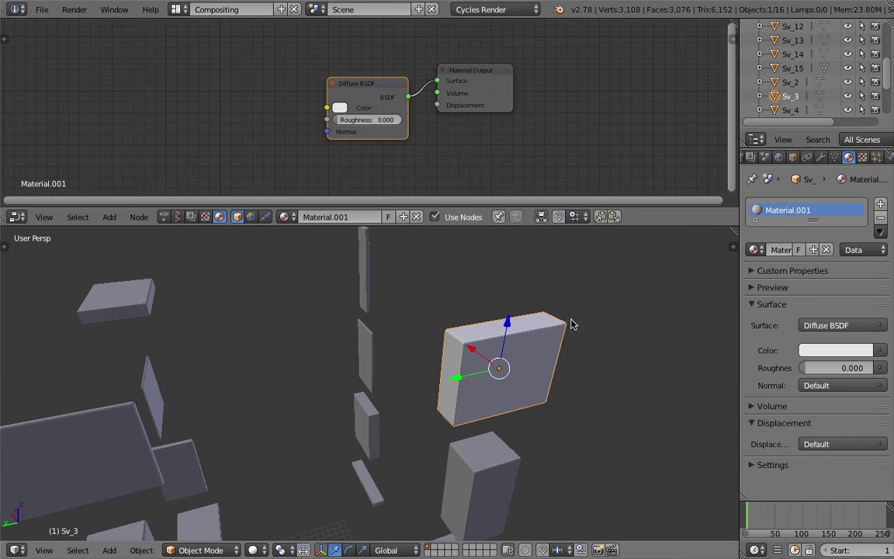
click(819, 159)
click(836, 203)
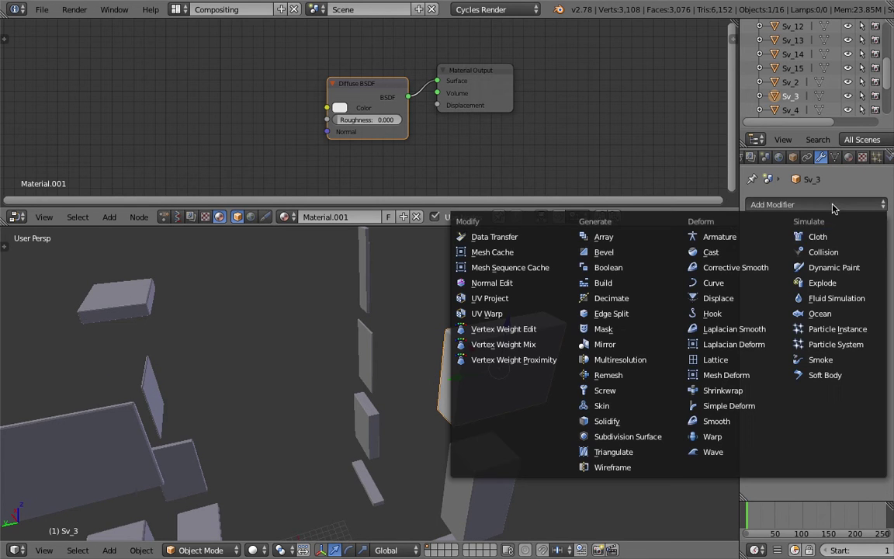
click(644, 467)
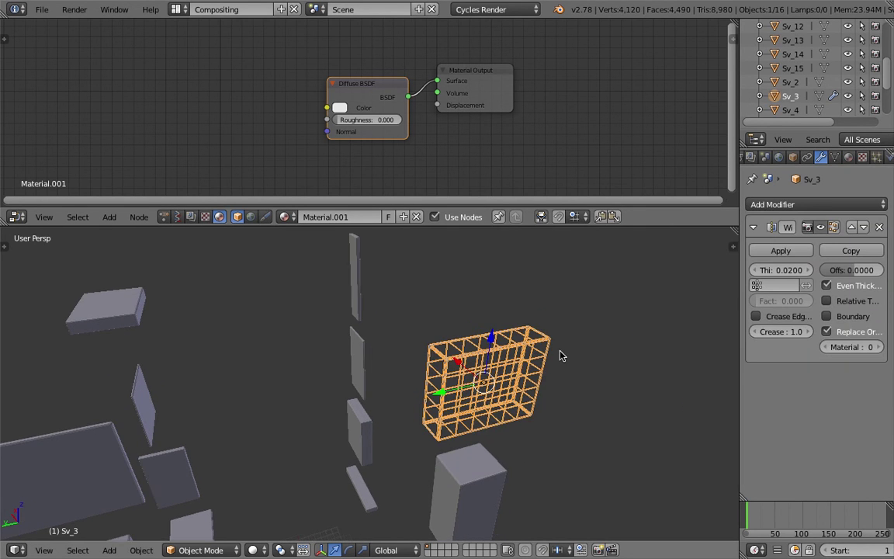
click(840, 335)
scroll(593, 343, up, 5)
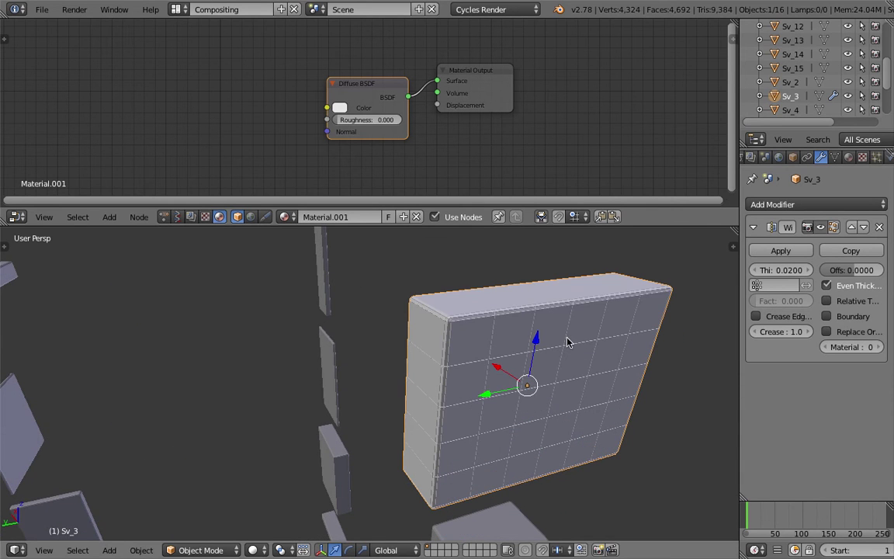
Step: Raise the Wireframe modifier's material offset by one and save the file
click(878, 349)
key(ctrl+s)
middle_drag(526, 373, 540, 335)
click(561, 339)
Step: Enlarge the box's material list and add a second slot with a new material
click(849, 157)
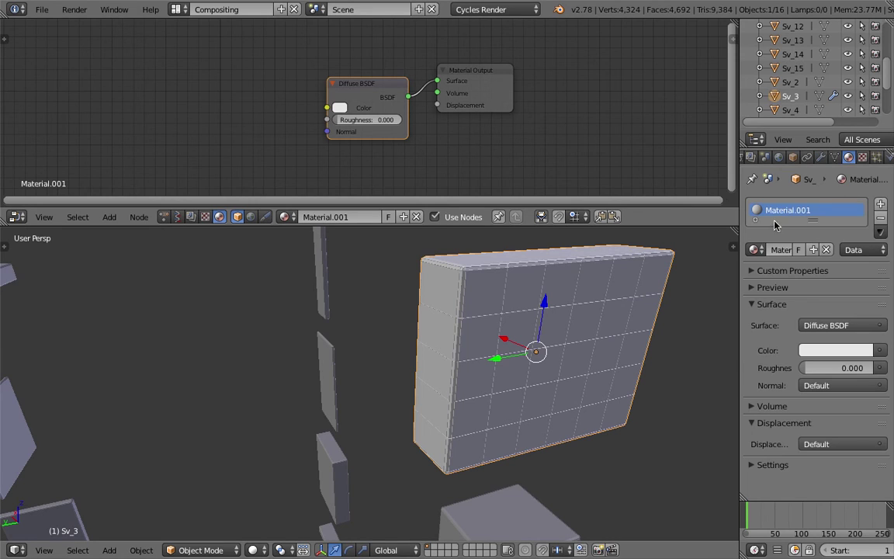
drag(817, 227, 813, 245)
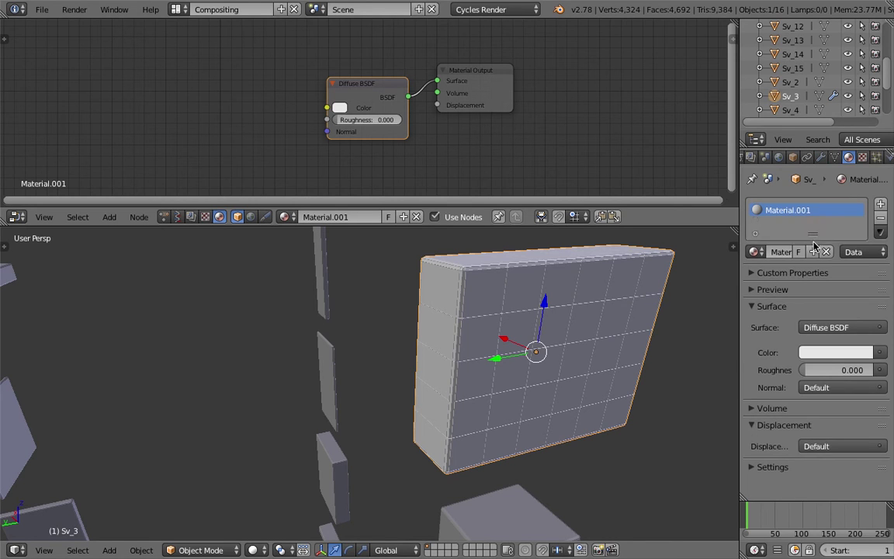
click(882, 204)
click(800, 283)
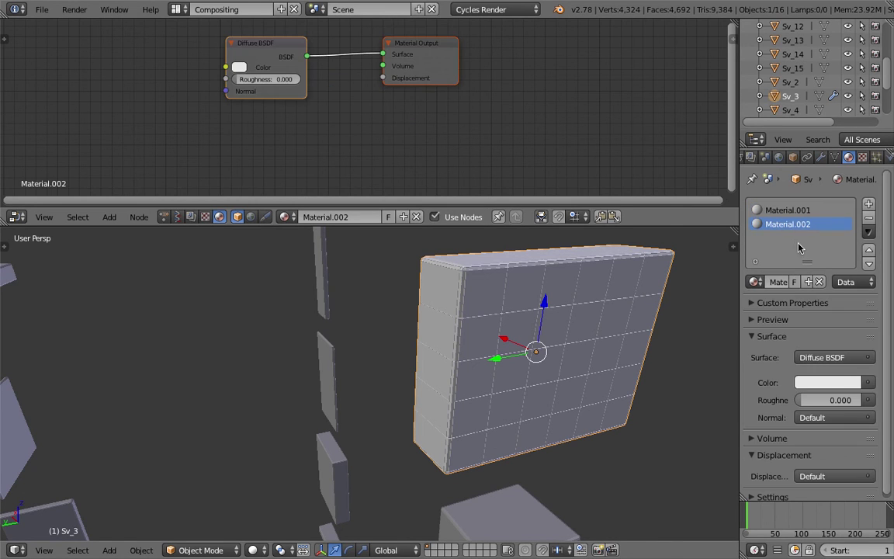
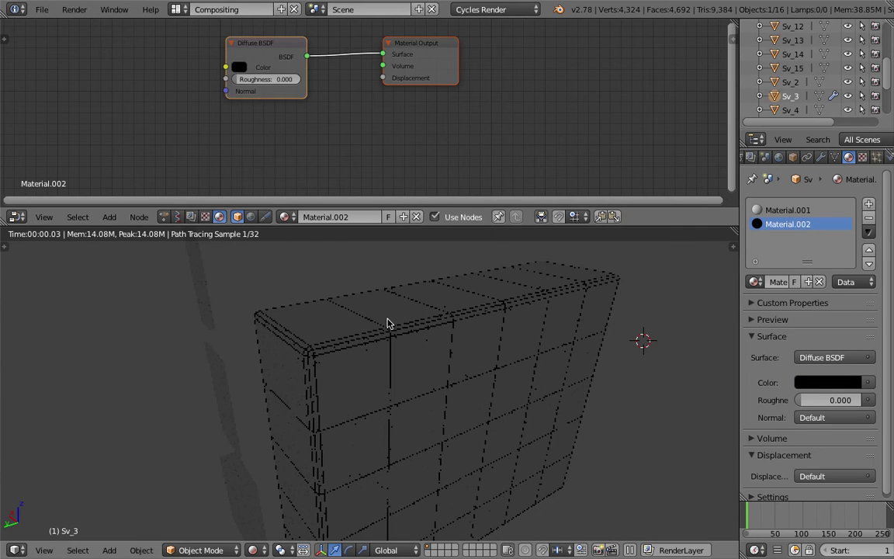
Step: Add a ColorRamp node to Material.001 and place it ahead of the Diffuse BSDF node
click(792, 211)
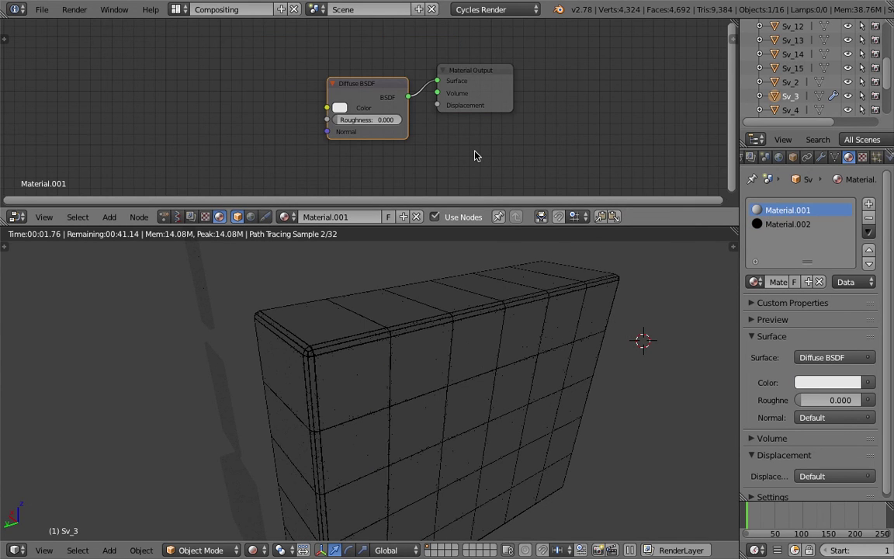
middle_drag(475, 151, 489, 147)
middle_drag(366, 102, 421, 100)
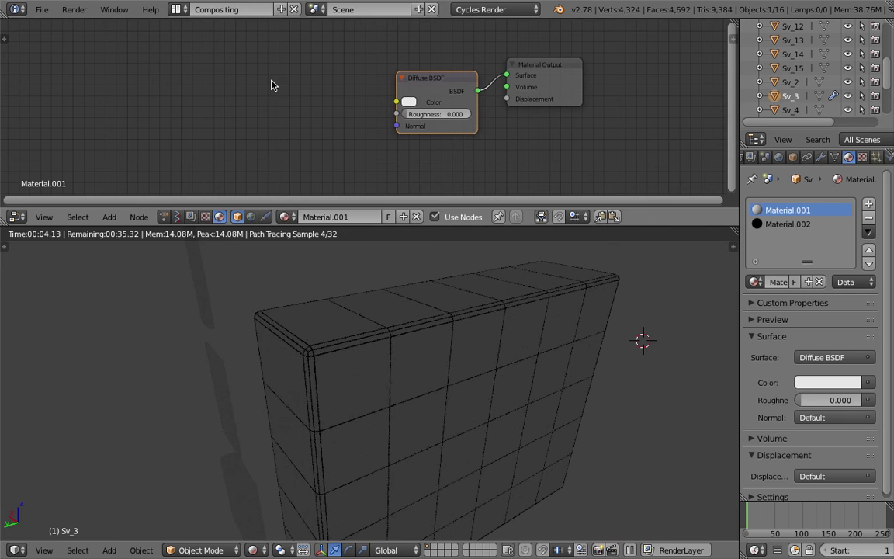
key(shift+a)
click(256, 78)
text(cl)
key(BackSpace)
text(olor)
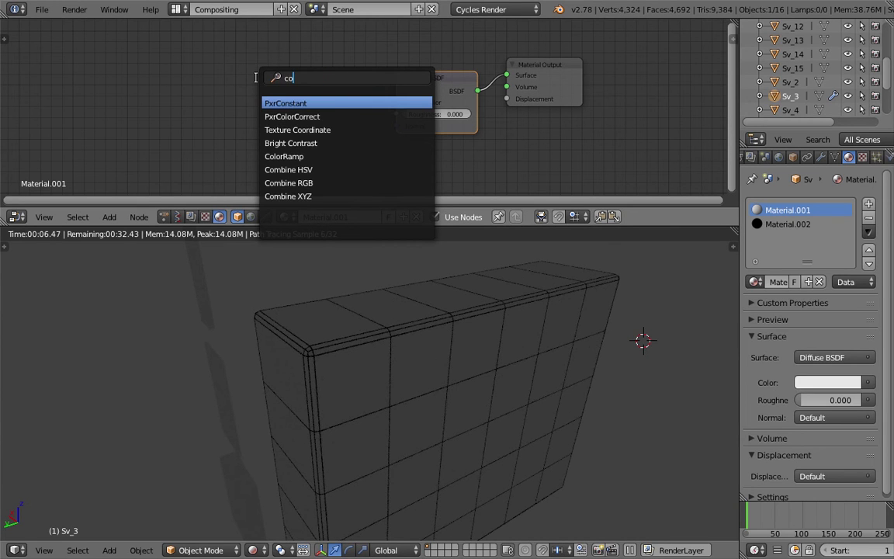
key(Return)
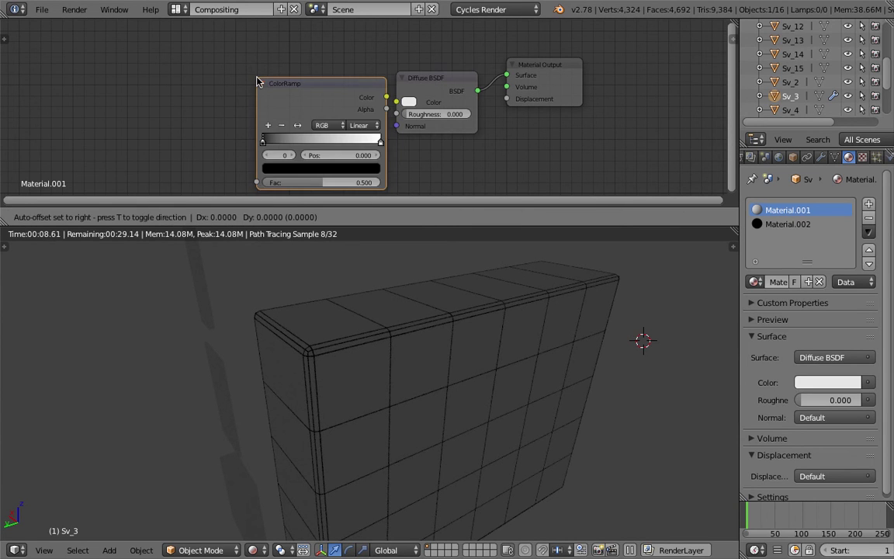
click(250, 97)
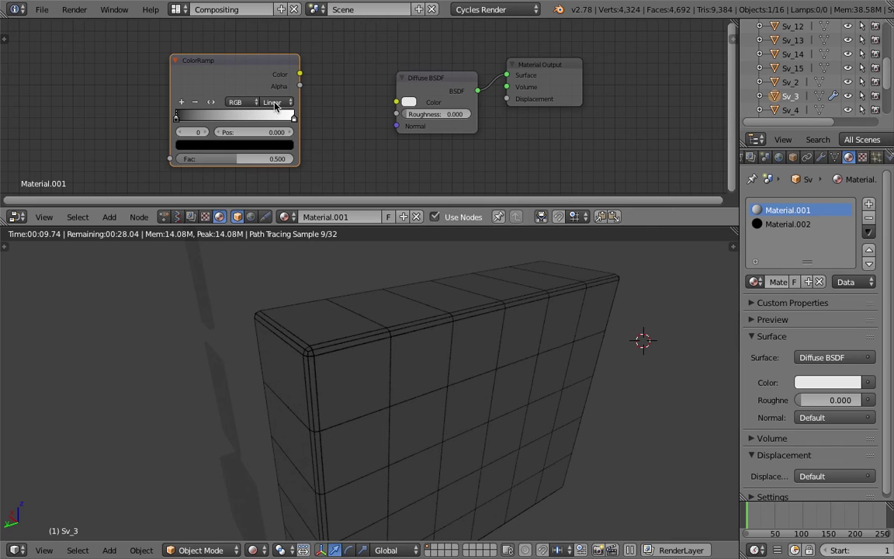
Step: Set the ColorRamp's color mode to HSV with Clockwise interpolation
click(247, 106)
click(233, 75)
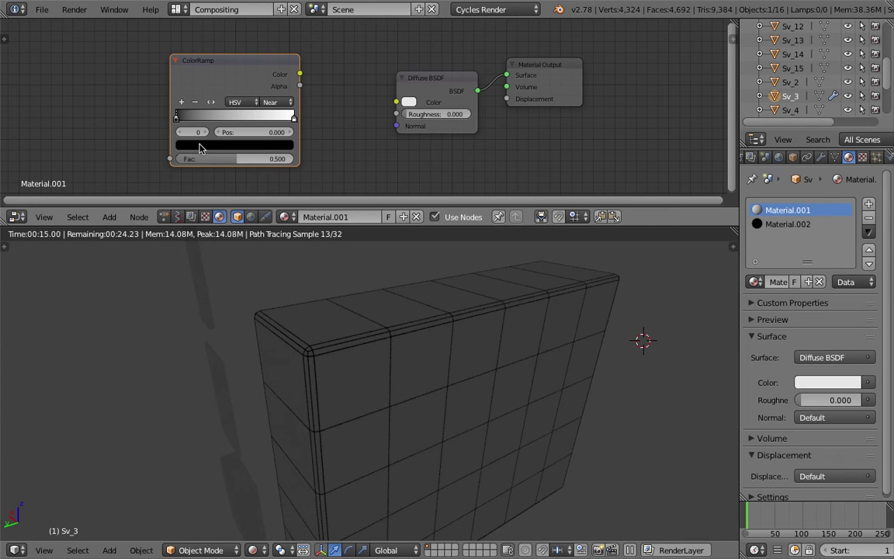
click(247, 144)
click(273, 106)
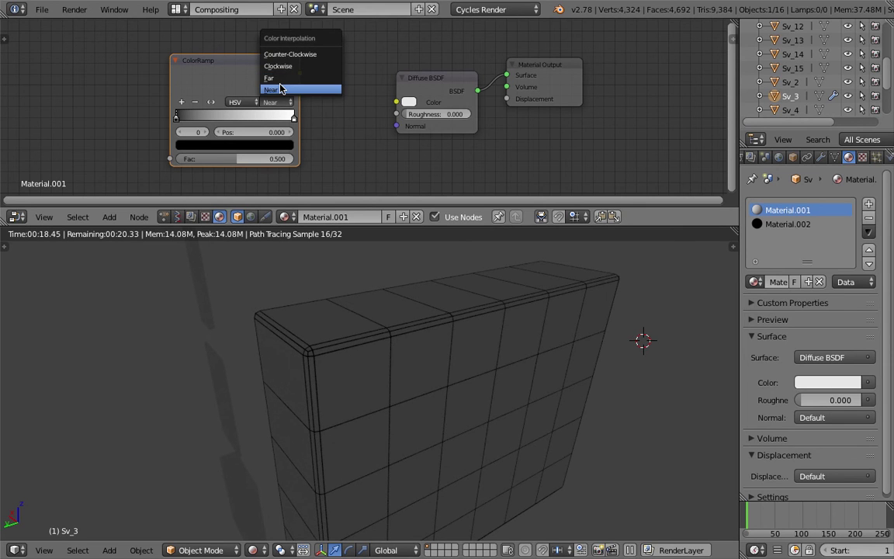
click(283, 66)
Step: Change the ColorRamp's first stop to a bright turquoise and move the node slightly closer to the Diffuse BSDF
click(215, 146)
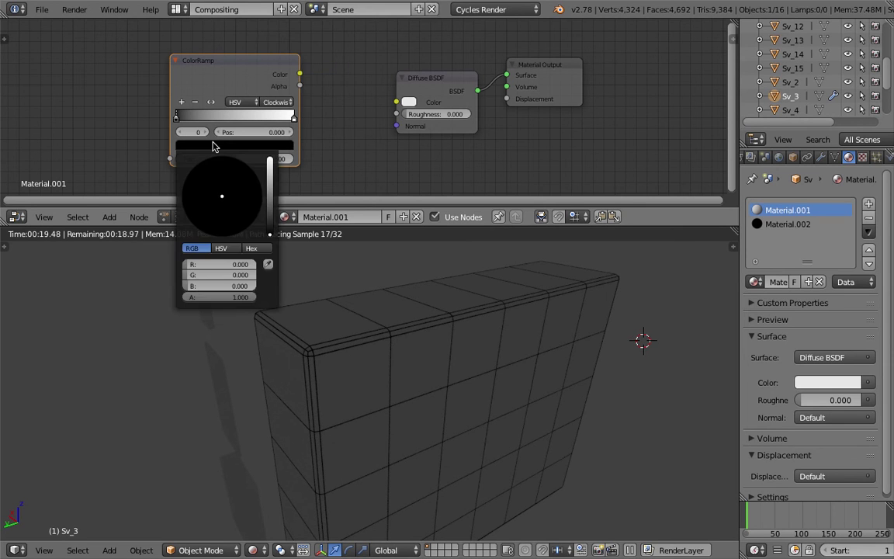
click(259, 147)
click(271, 169)
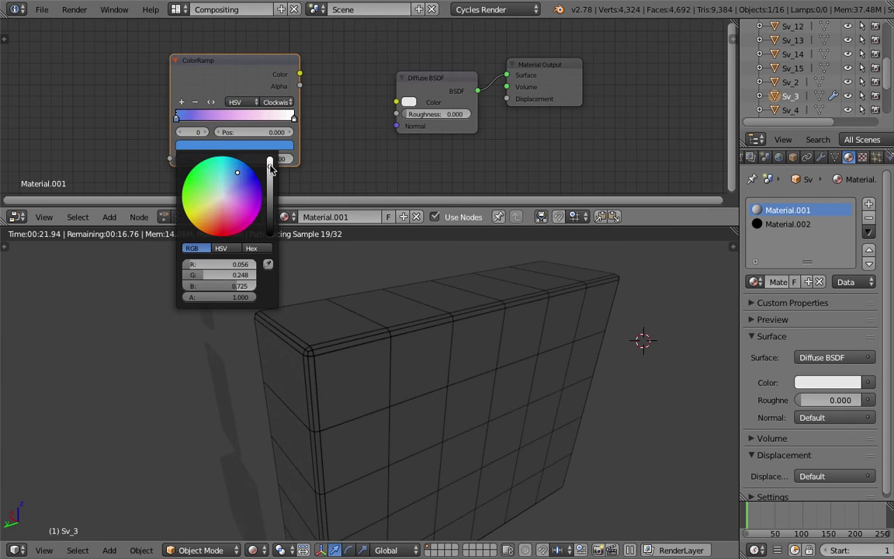
click(222, 172)
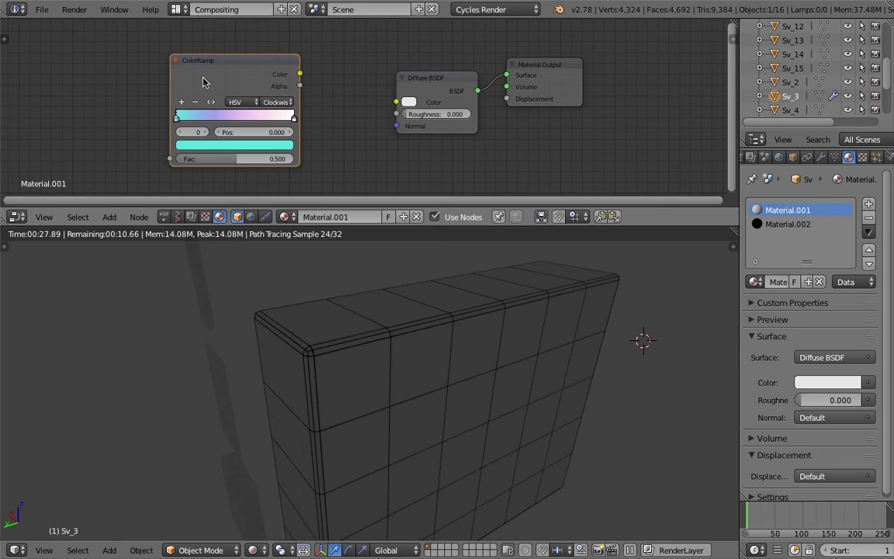
drag(203, 78, 225, 74)
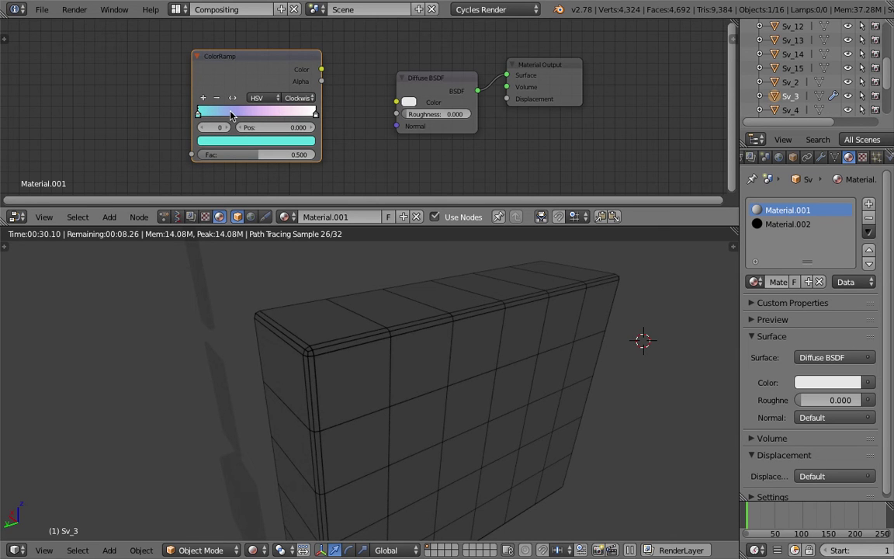
Step: Try the ColorRamp's Counter-Clockwise and Near interpolations and return to Clockwise
click(301, 98)
click(315, 62)
click(313, 98)
click(325, 49)
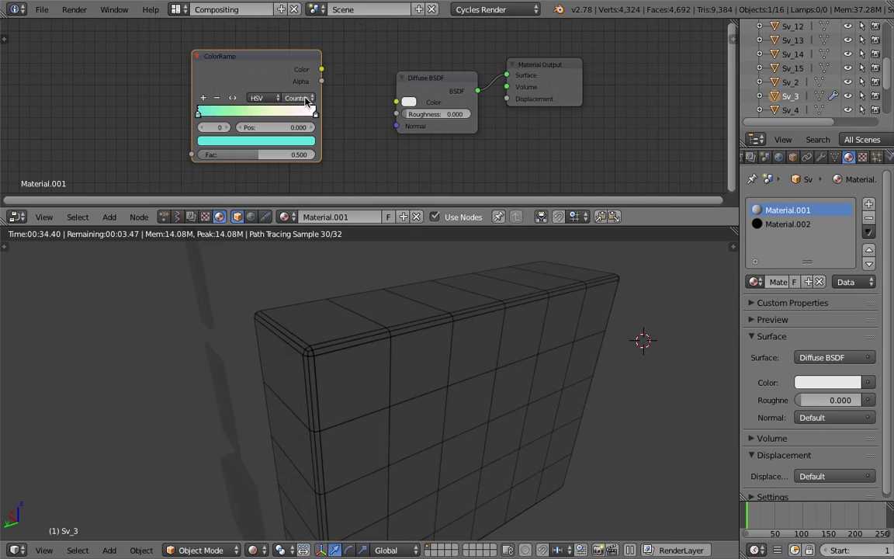
click(306, 99)
click(308, 84)
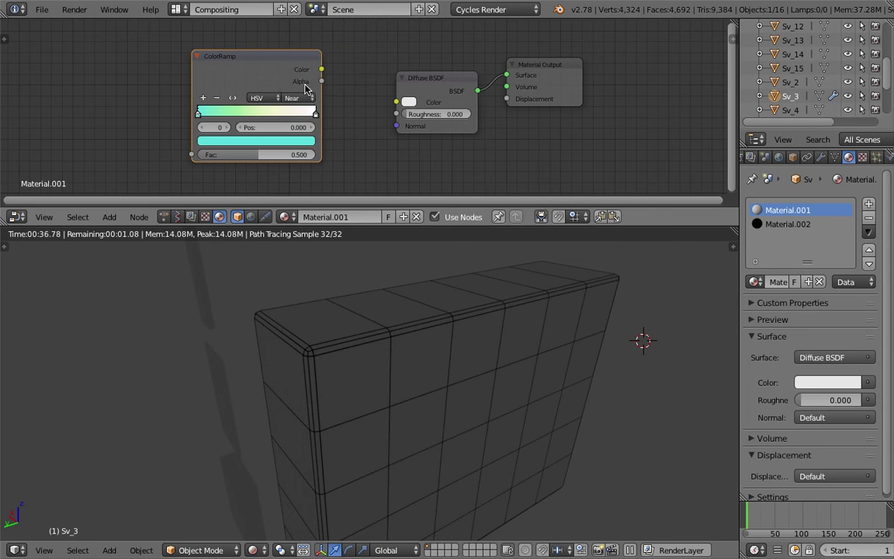
click(304, 98)
click(305, 62)
Step: Save the file, connect the ColorRamp's Color output to the Diffuse BSDF's Color, and move the ramp closer
key(ctrl+s)
click(355, 98)
drag(321, 69, 396, 102)
drag(241, 60, 269, 60)
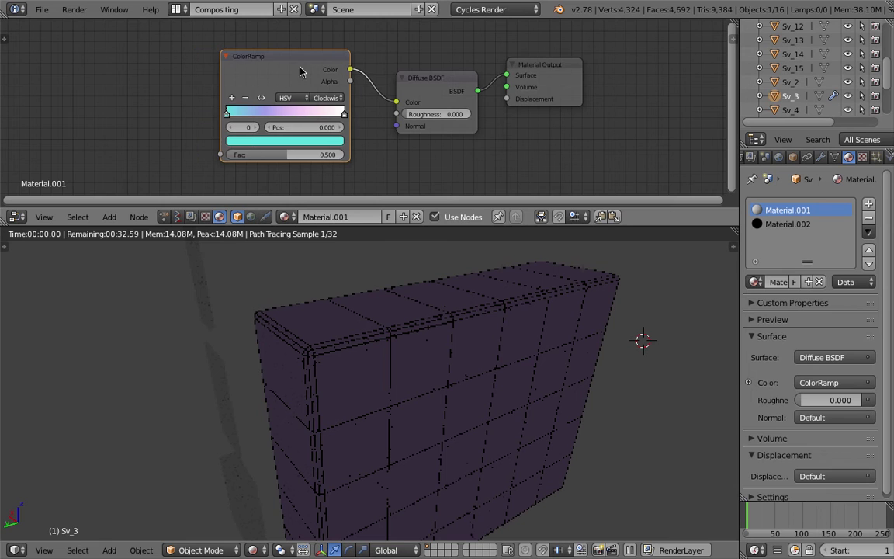
Step: Add an Object Info node before the ColorRamp and connect its Random output to the ramp's Fac input
key(shift+a)
click(188, 104)
text(r)
key(BackSpace)
text(obj)
key(Return)
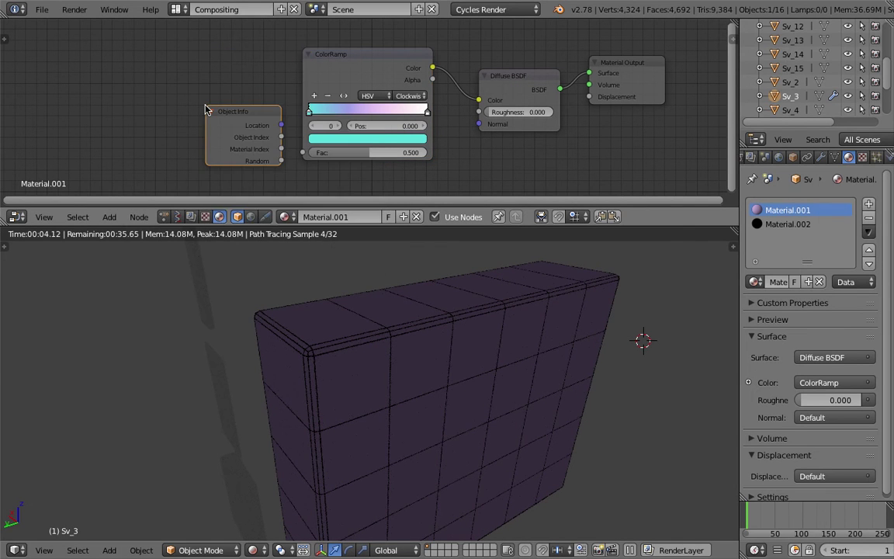
click(137, 101)
drag(213, 152, 303, 152)
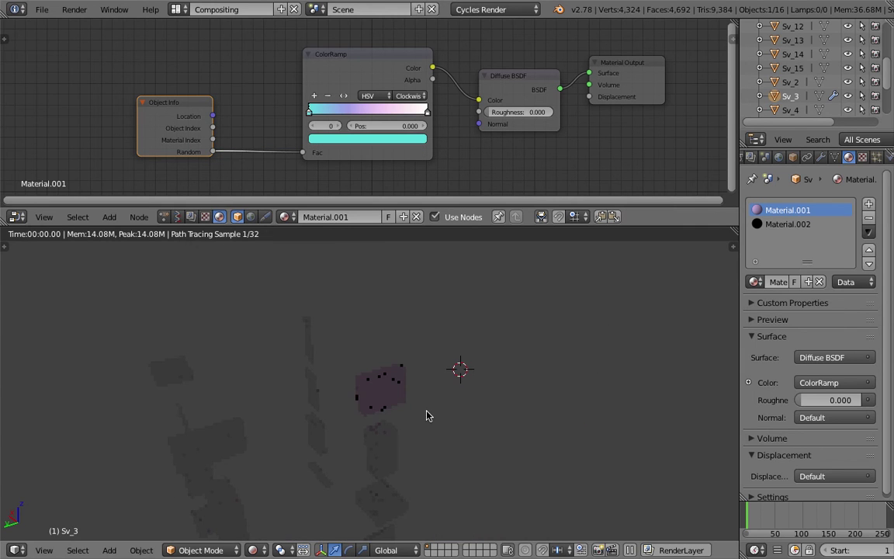
Step: Switch the 3D view to Solid shading and examine the wireframed box among the other boxes
click(251, 553)
click(284, 483)
mouse_move(360, 399)
middle_down()
mouse_move(382, 366)
mouse_move(439, 360)
mouse_move(424, 333)
middle_up()
scroll(421, 369, up, 3)
middle_drag(421, 370, 403, 327)
scroll(403, 327, up, 3)
middle_drag(469, 293, 517, 283)
scroll(466, 332, down, 5)
middle_drag(444, 352, 446, 324)
scroll(445, 301, up, 3)
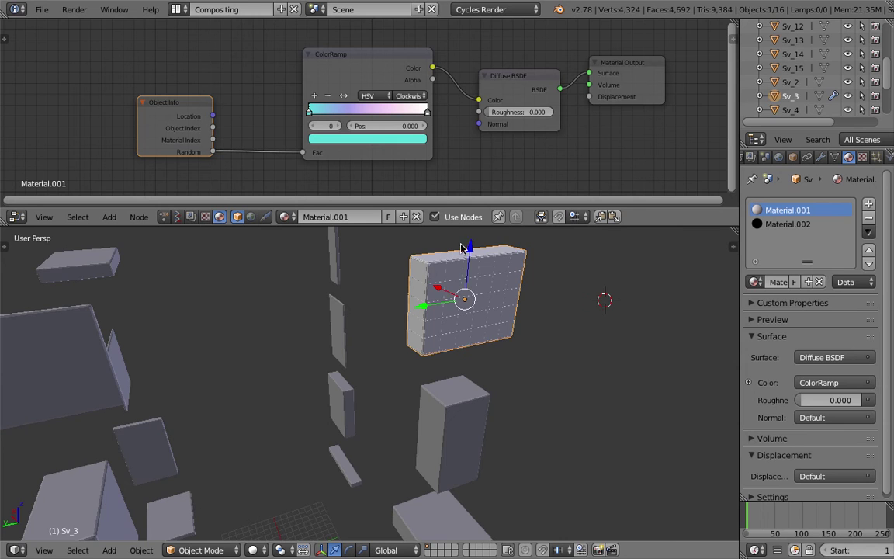
Step: Box-select all the baked boxes, keeping the wireframed box as the active object
scroll(356, 273, down, 5)
key(b)
drag(186, 260, 454, 553)
middle_drag(412, 371, 466, 371)
scroll(399, 343, up, 5)
middle_drag(375, 261, 446, 325)
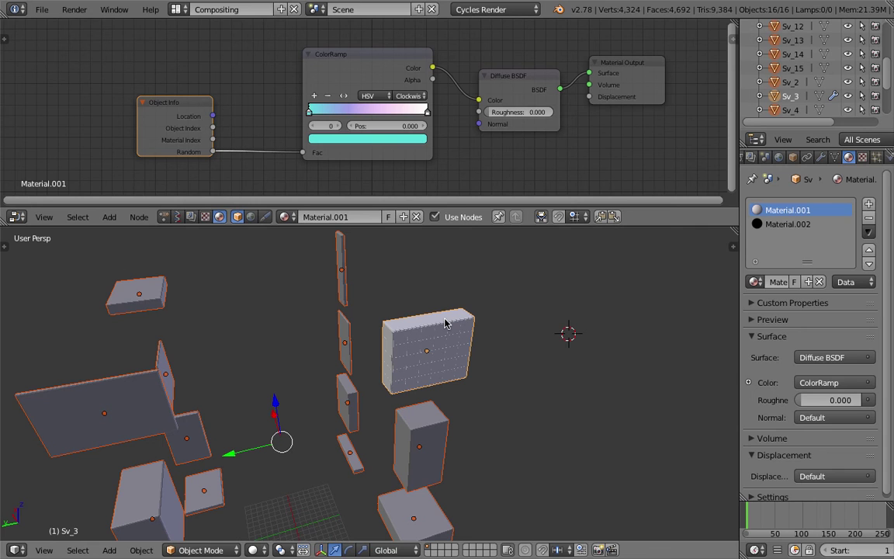
Step: Link the active box's modifiers and materials to all the selected boxes
key(ctrl+l)
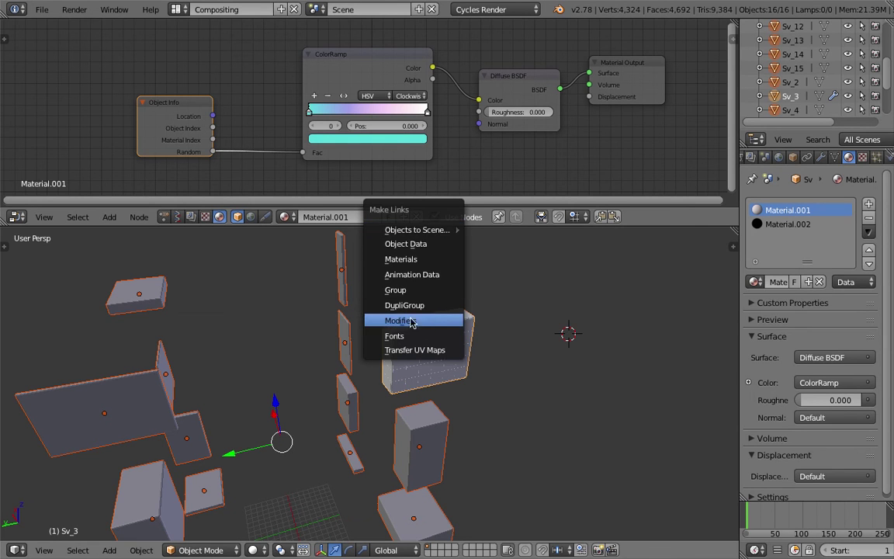
click(425, 321)
key(ctrl+l)
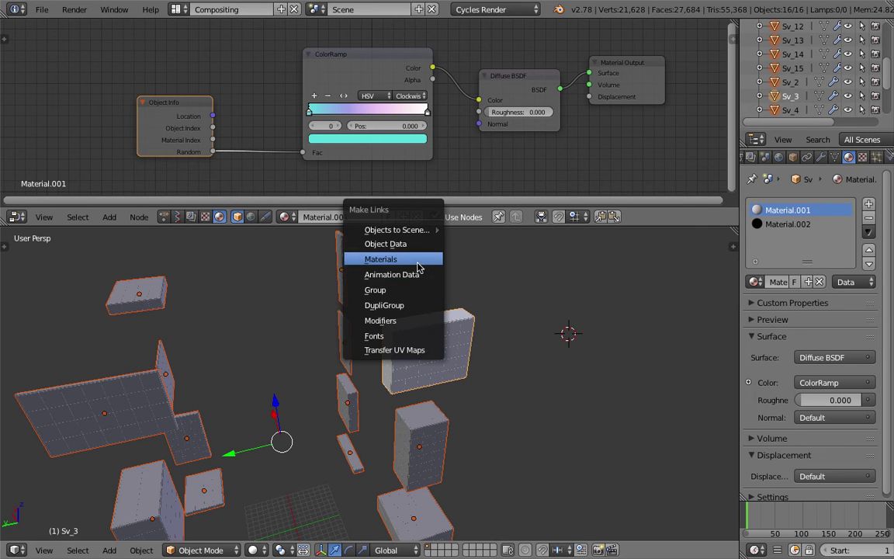
click(363, 258)
Step: Select the flat box at the far end of the arrangement and check its Wireframe modifier and material slots
right_click(116, 322)
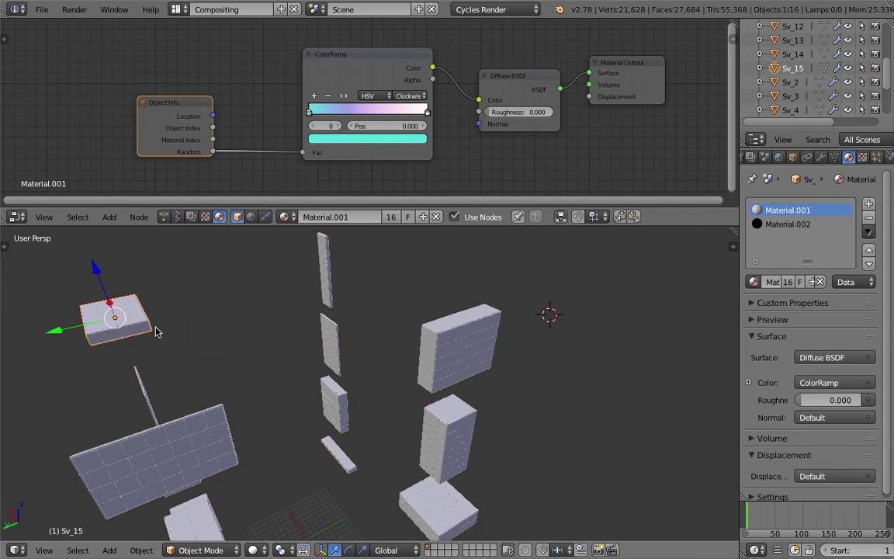
middle_drag(157, 331, 221, 348)
click(822, 160)
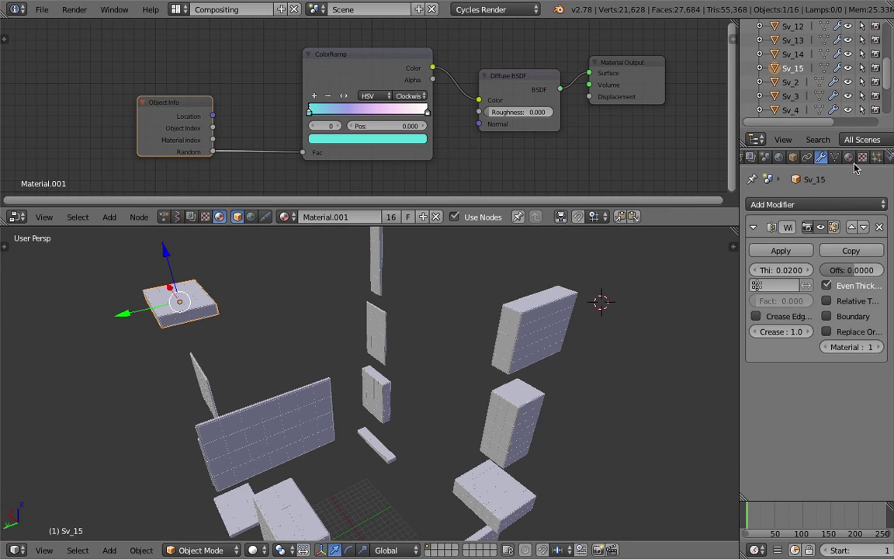
click(849, 157)
Step: Save the file, overwriting the existing one, and switch the 3D view to Rendered shading
middle_drag(659, 315, 379, 419)
scroll(473, 335, down, 3)
key(ctrl+s)
click(380, 419)
key(ctrl+s)
mouse_move(320, 374)
middle_down()
mouse_move(343, 388)
mouse_move(423, 398)
middle_up()
click(344, 391)
click(253, 549)
click(277, 457)
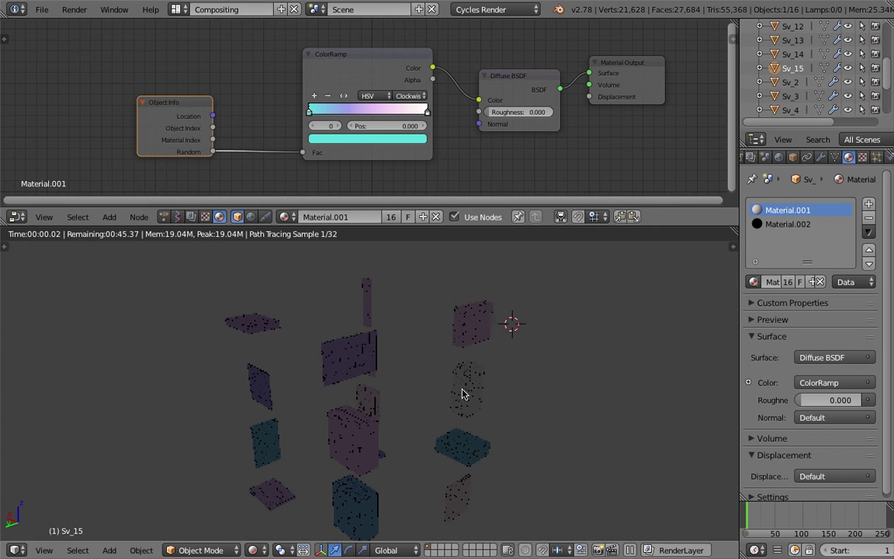
Step: Enable nodes for the world and brighten its background color to a lighter grey
mouse_move(457, 400)
middle_down()
mouse_move(343, 389)
mouse_move(423, 399)
mouse_move(450, 371)
mouse_move(459, 379)
mouse_move(669, 301)
middle_up()
click(779, 157)
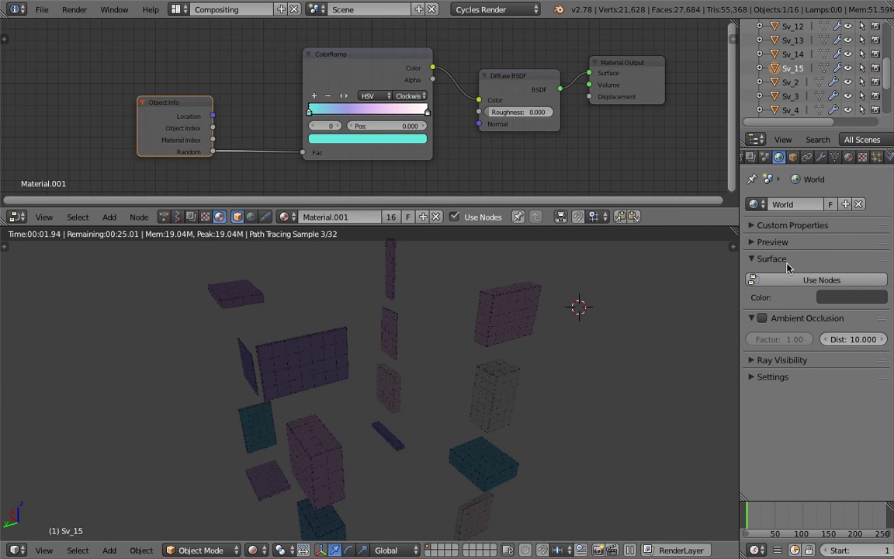
click(822, 281)
click(825, 305)
drag(861, 166, 861, 154)
middle_drag(491, 393, 468, 405)
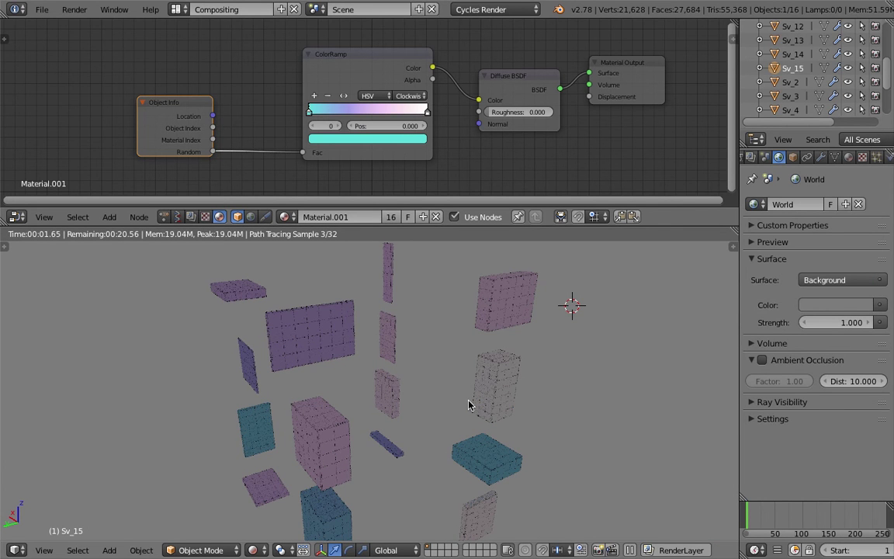
mouse_move(469, 405)
middle_down()
mouse_move(424, 414)
mouse_move(459, 414)
middle_up()
Step: Try Ambient Occlusion on the world
click(763, 360)
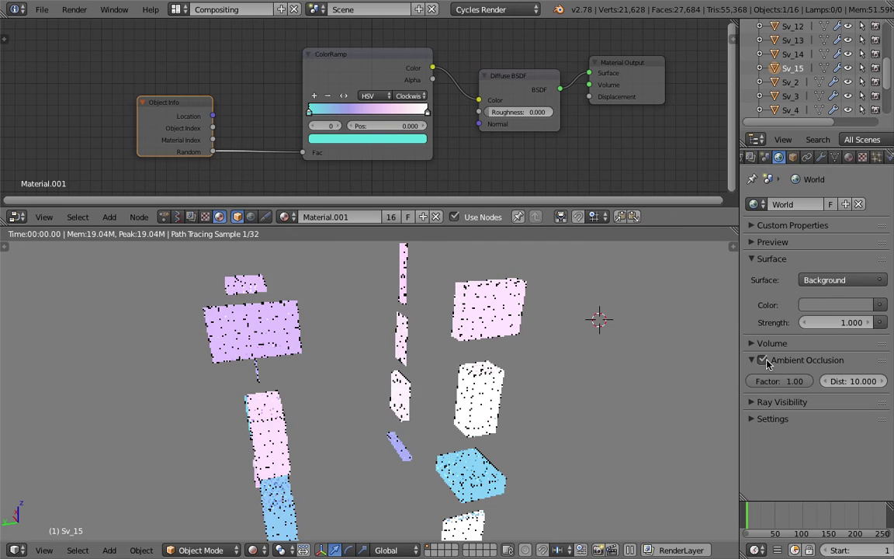
click(763, 360)
middle_drag(475, 354, 534, 340)
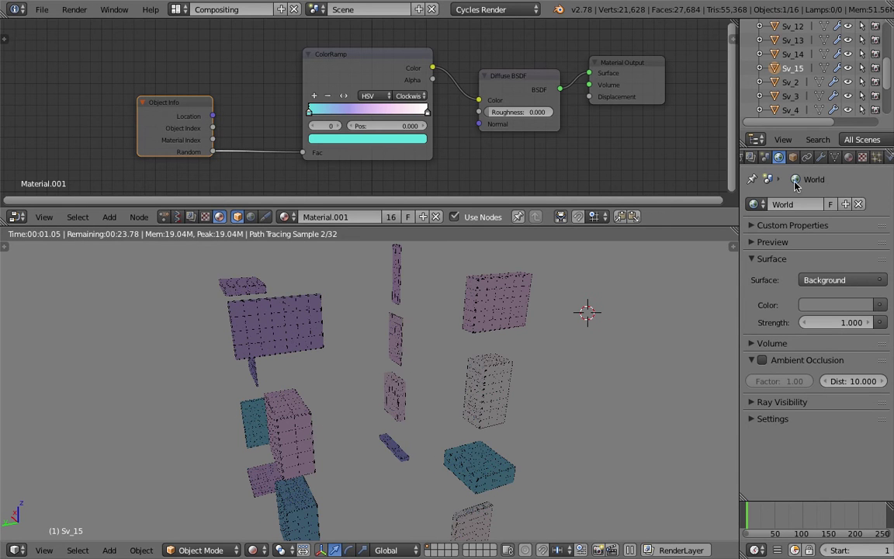
Step: Expand the scene's Color Management settings and widen the properties editor
click(767, 158)
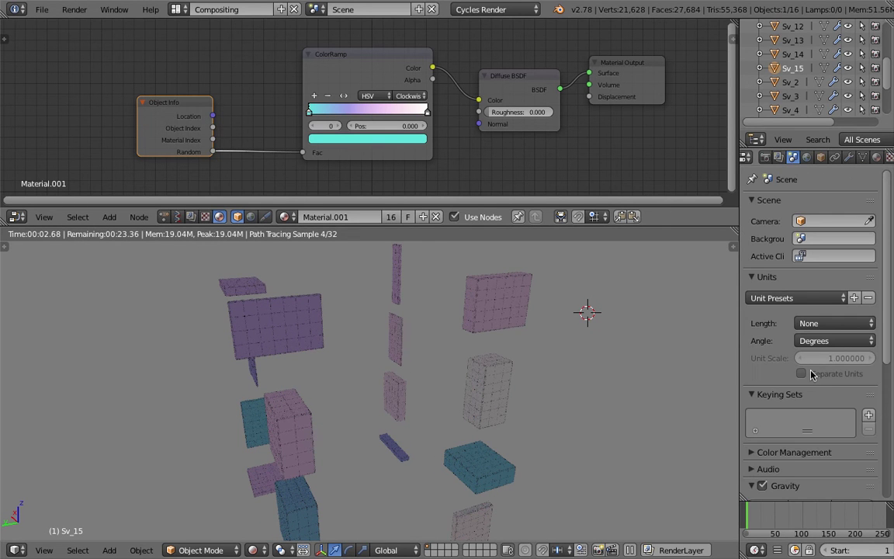
scroll(783, 381, down, 3)
click(781, 374)
scroll(782, 378, down, 3)
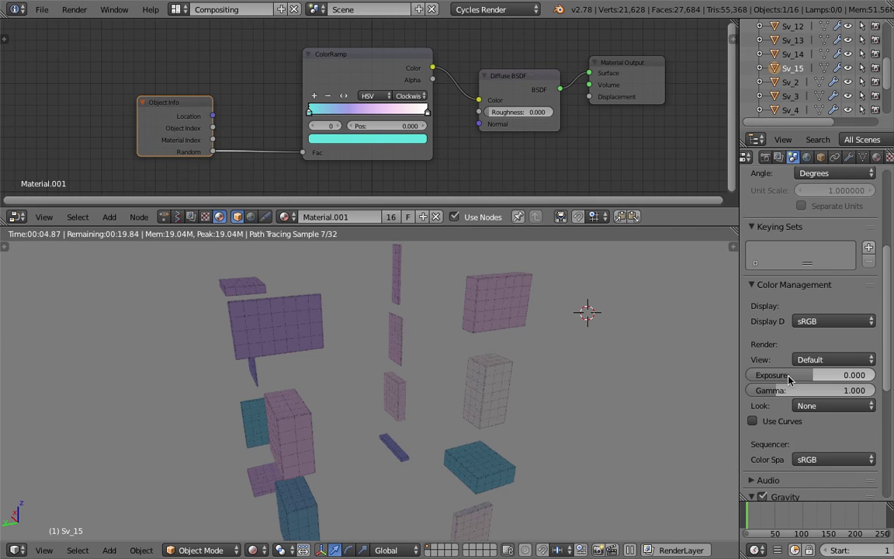
drag(737, 319, 690, 330)
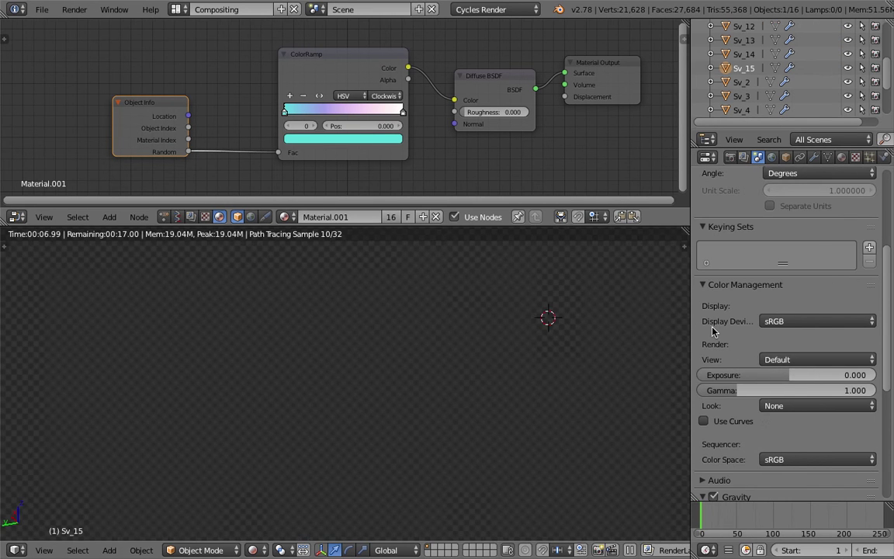
scroll(713, 332, down, 2)
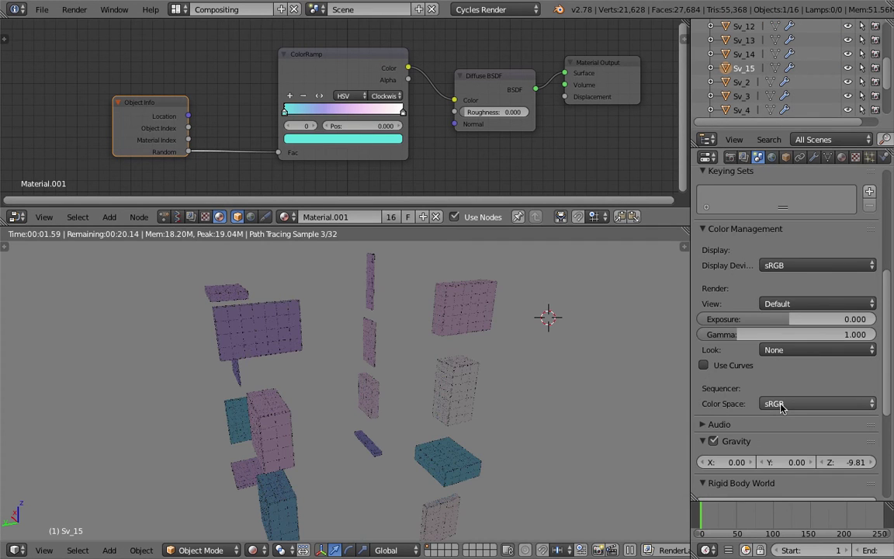
Step: Look through the sequencer color space and Look options, and set the render view transform to Film
click(781, 405)
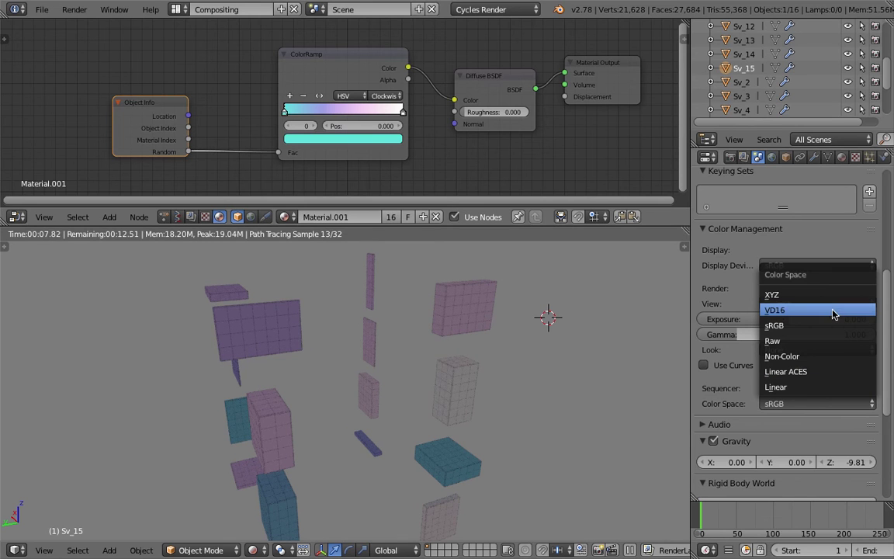
drag(890, 331, 891, 341)
scroll(729, 334, down, 3)
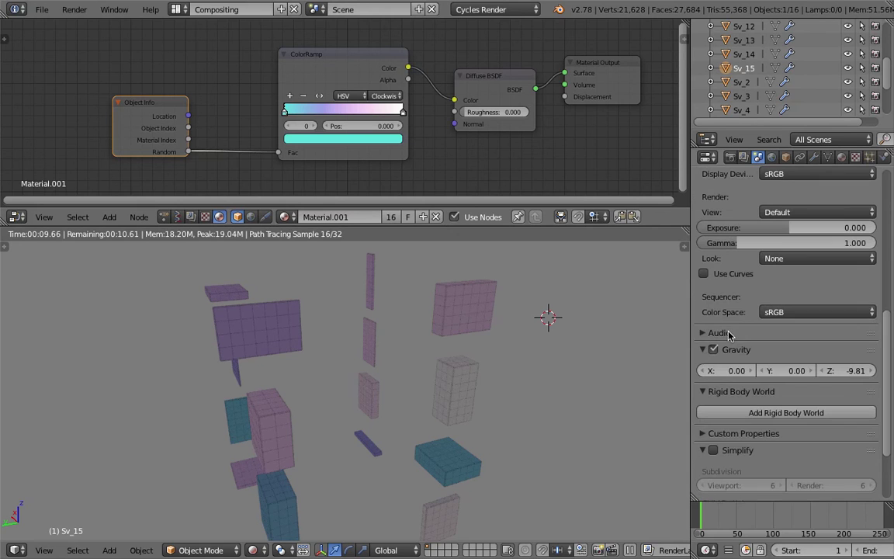
click(779, 261)
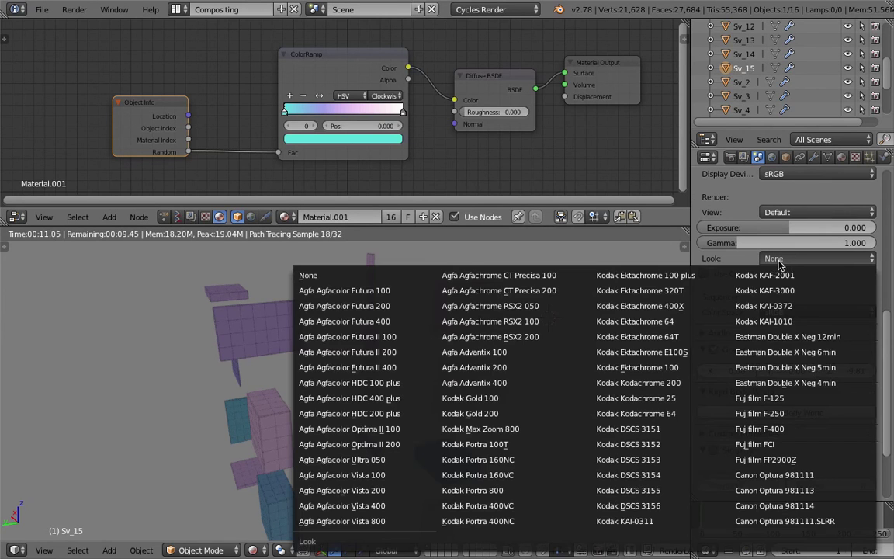
click(797, 212)
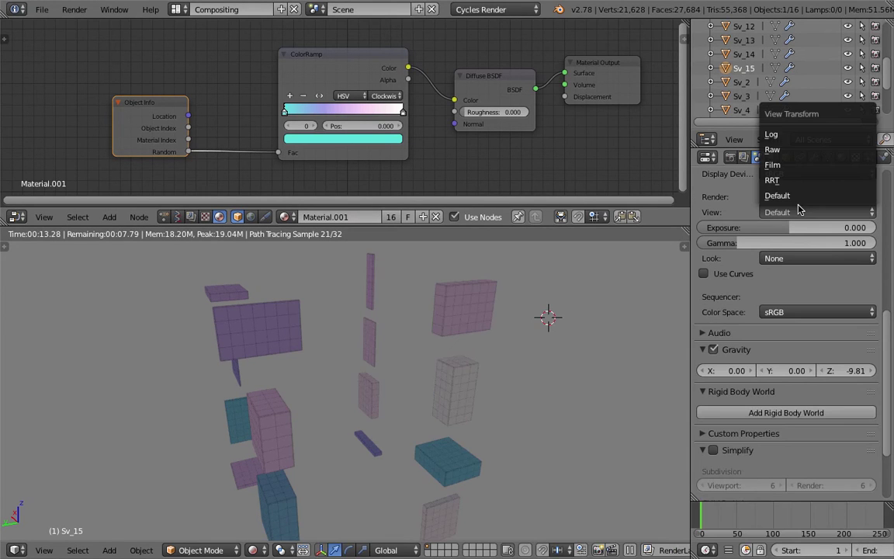
click(794, 164)
Step: Try film looks on the render, choosing Eastman Double X Neg 4min with the exposure at 0.806
click(795, 260)
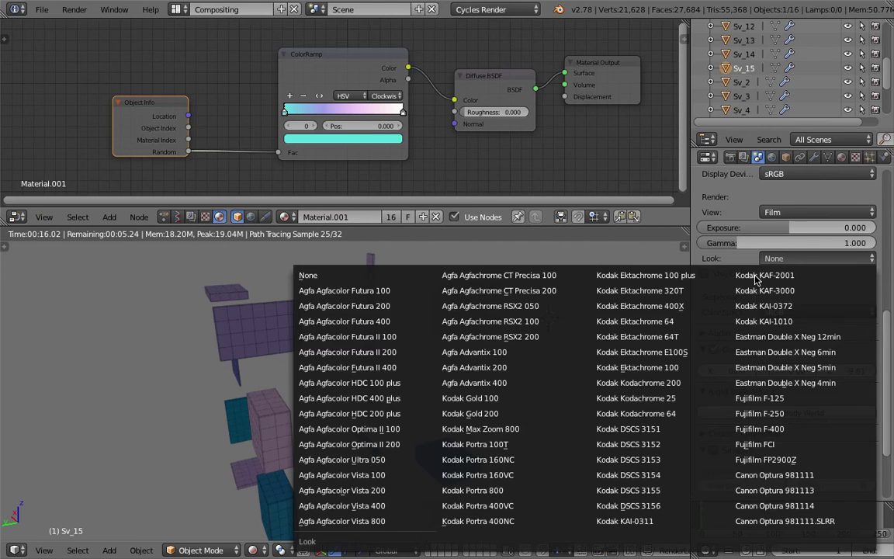
click(481, 304)
click(784, 259)
click(784, 193)
click(784, 262)
click(777, 384)
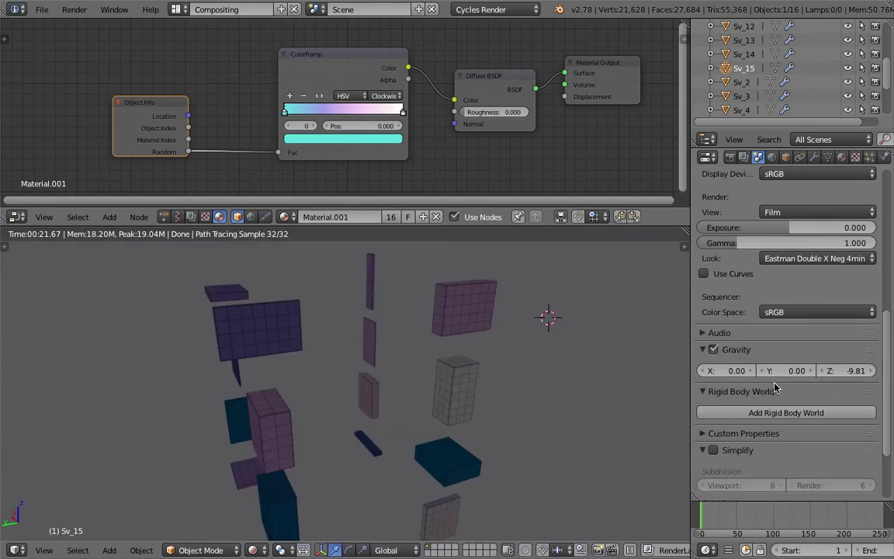
drag(719, 227, 751, 228)
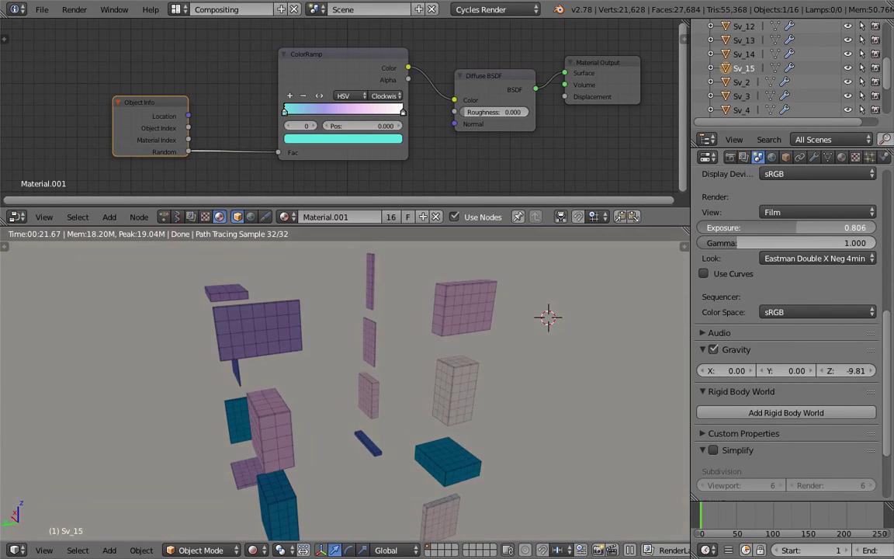
Step: Try the Fujifilm F-400 and Kodak Kodachrome 64 looks on the render
click(784, 258)
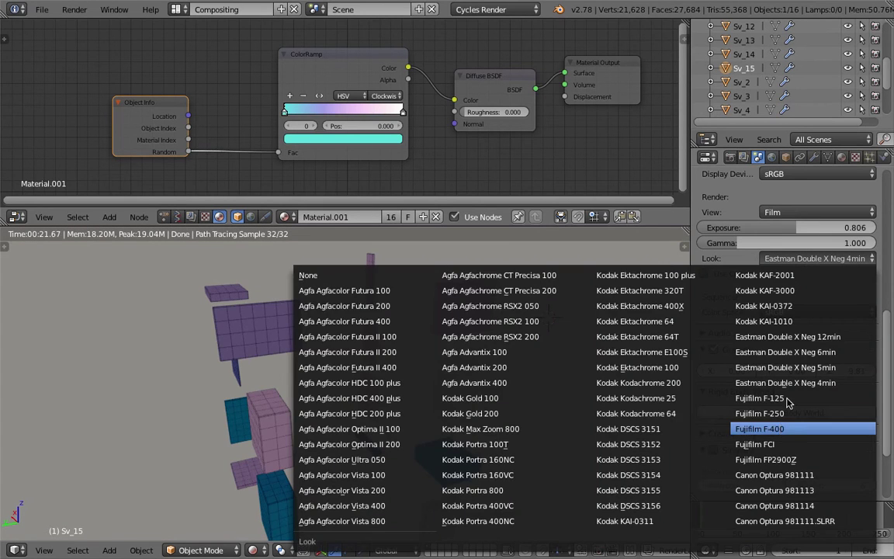
click(761, 429)
click(816, 259)
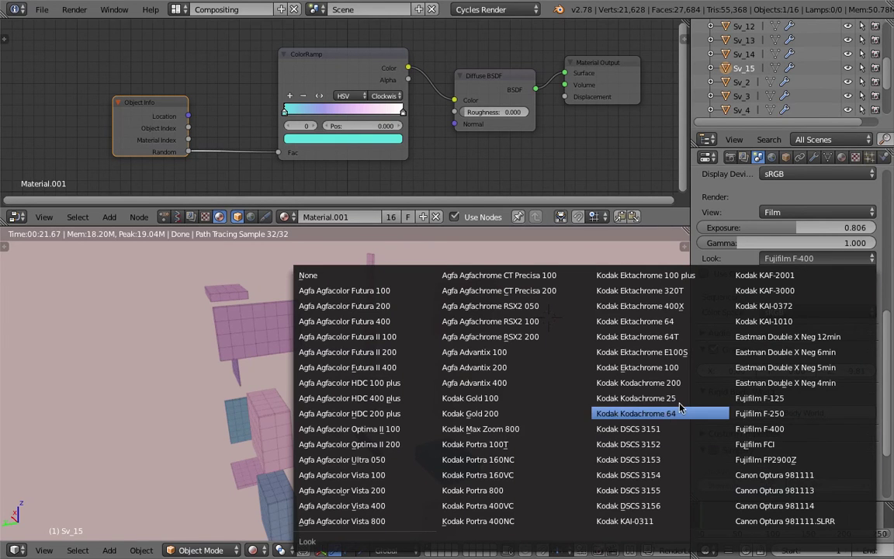
click(674, 413)
Step: Set the look to Agfa Agfacolor HDC 400 plus, with exposure 0.081 and gamma 1.101
click(787, 264)
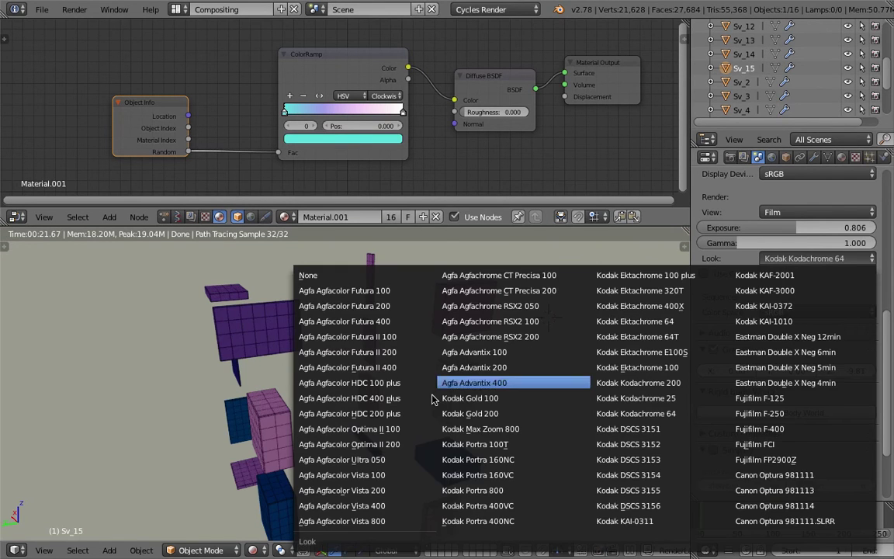
click(349, 363)
mouse_move(777, 227)
mouse_down()
mouse_move(788, 228)
mouse_move(766, 227)
mouse_move(770, 243)
mouse_up()
middle_drag(415, 392, 459, 395)
scroll(411, 415, up, 5)
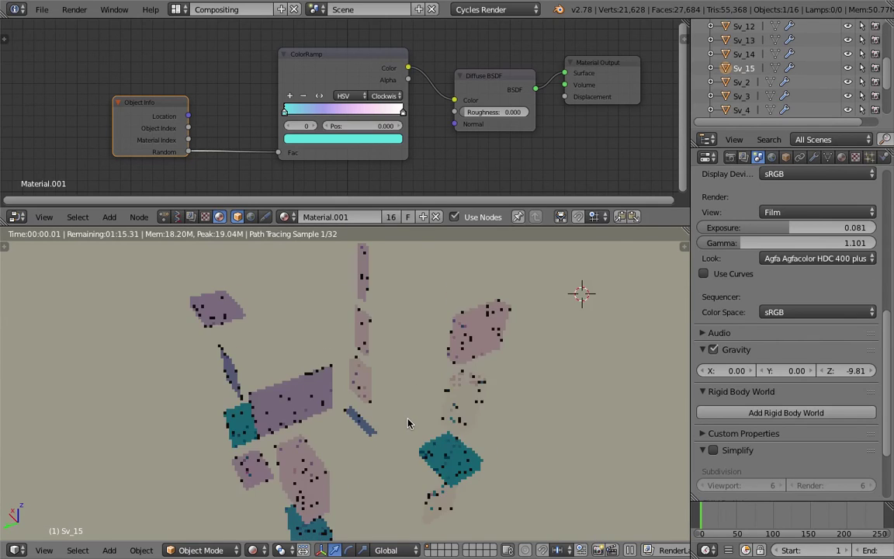
scroll(411, 416, down, 1)
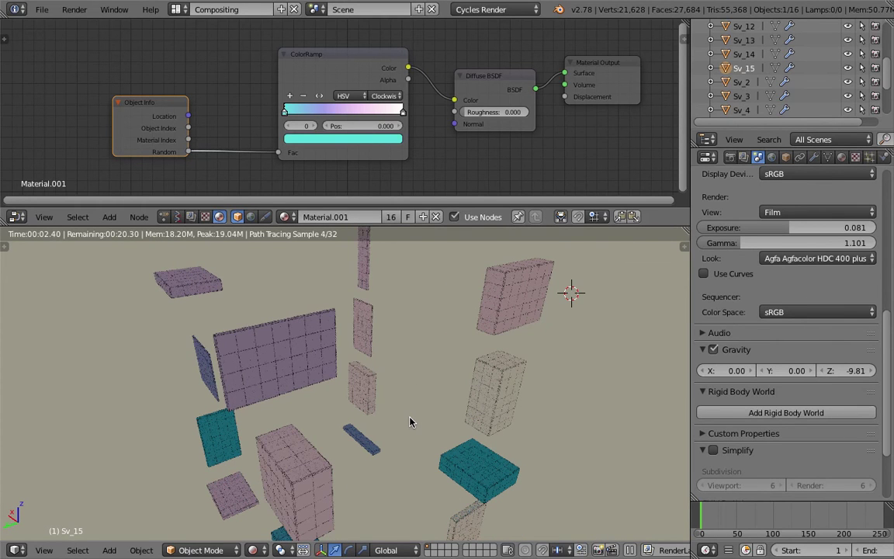
Step: Assign a Gradient Texture to the world background's color
click(772, 157)
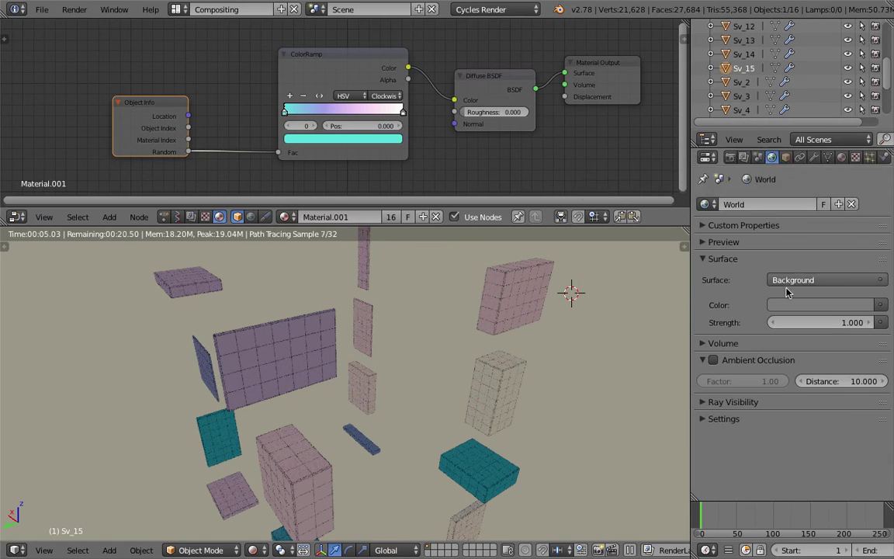
click(800, 304)
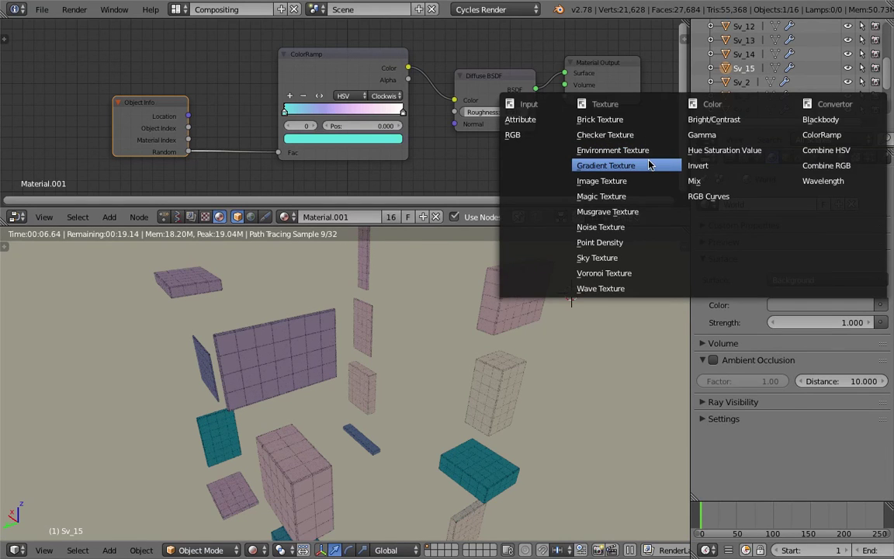
click(583, 149)
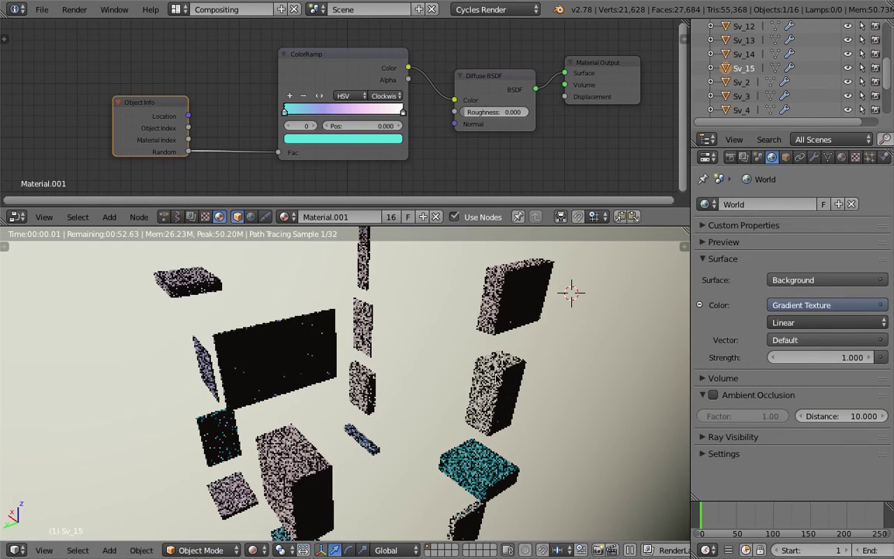
mouse_move(488, 386)
middle_down()
mouse_move(456, 385)
mouse_move(525, 385)
mouse_move(503, 374)
middle_up()
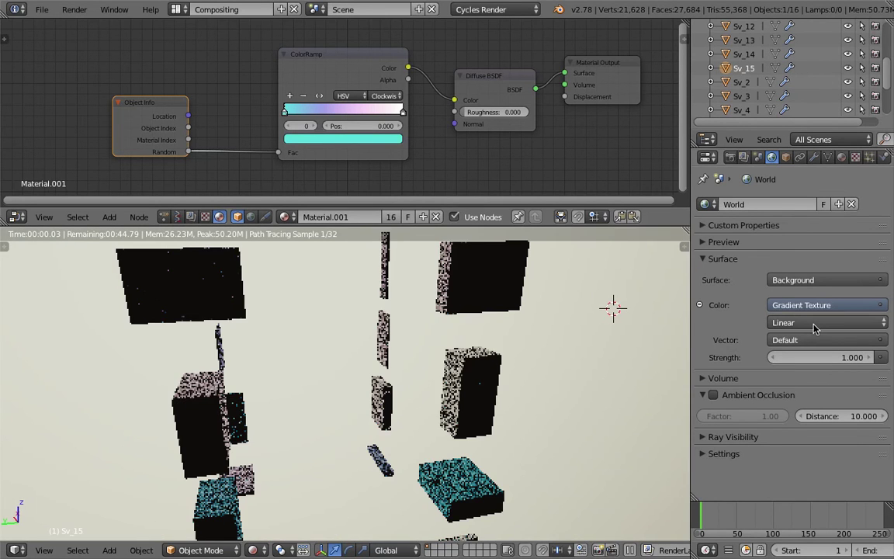
Step: Show the world's node tree and move the Gradient Texture and Background nodes apart to make room between them
click(250, 216)
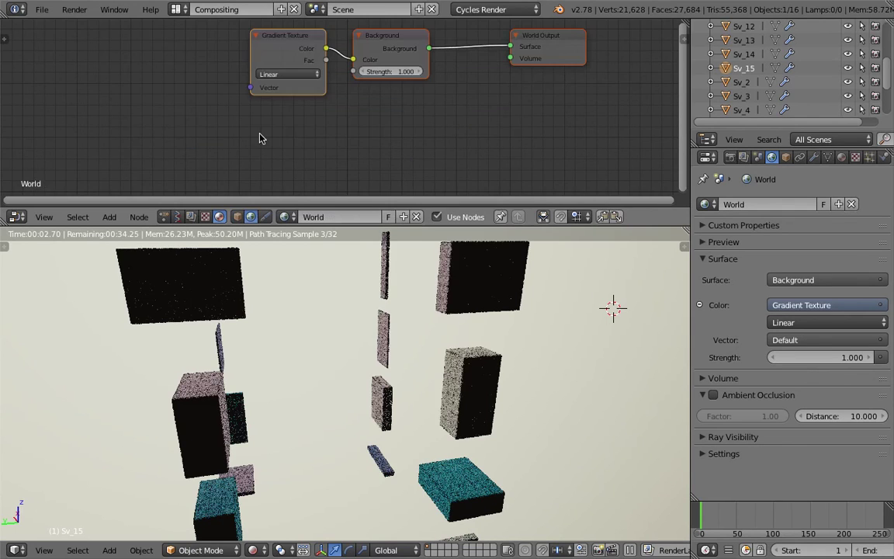
scroll(234, 120, up, 3)
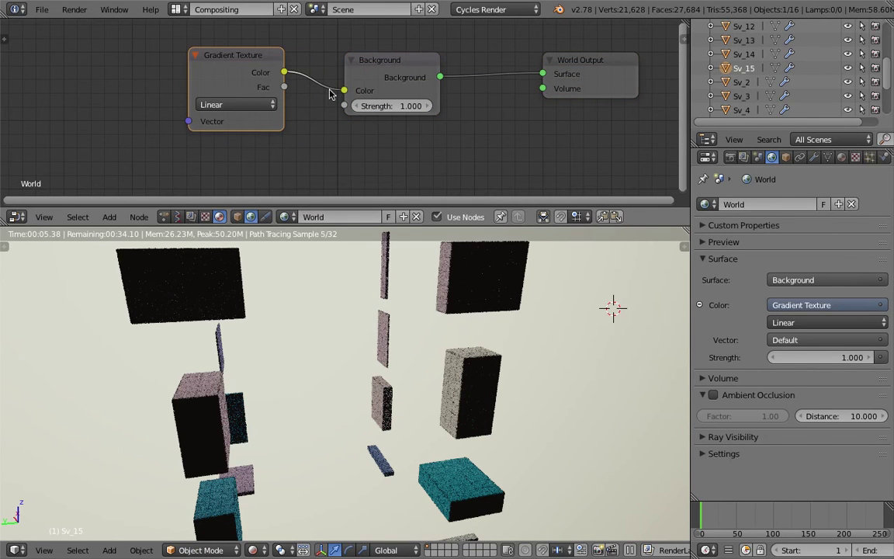
drag(246, 58, 156, 56)
drag(385, 62, 400, 63)
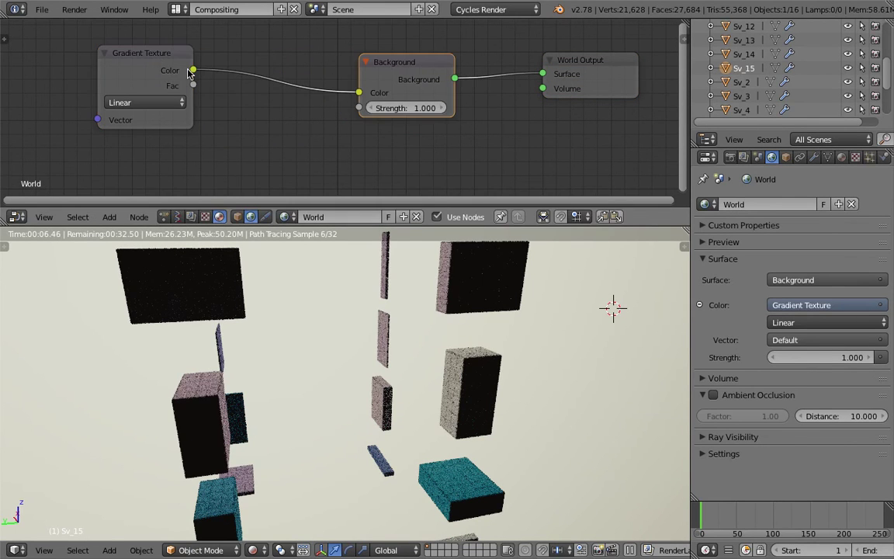
scroll(293, 100, down, 1)
Step: Insert a ColorRamp node on the link between the Gradient Texture and Background nodes
key(space)
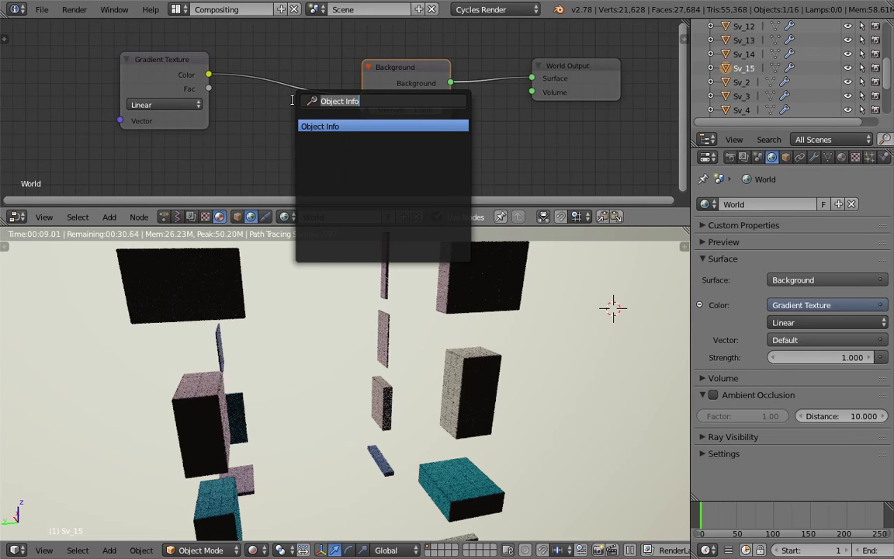
text(col)
key(Down)
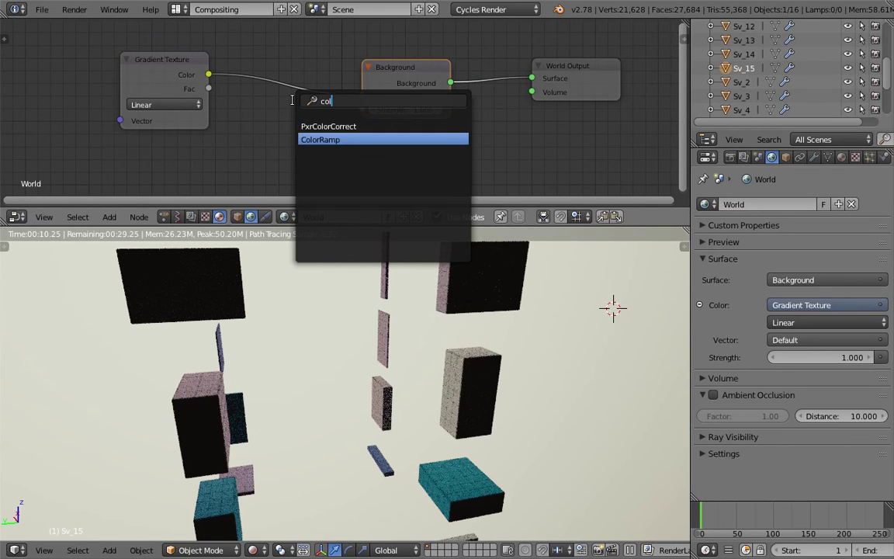
key(Return)
click(259, 57)
click(373, 113)
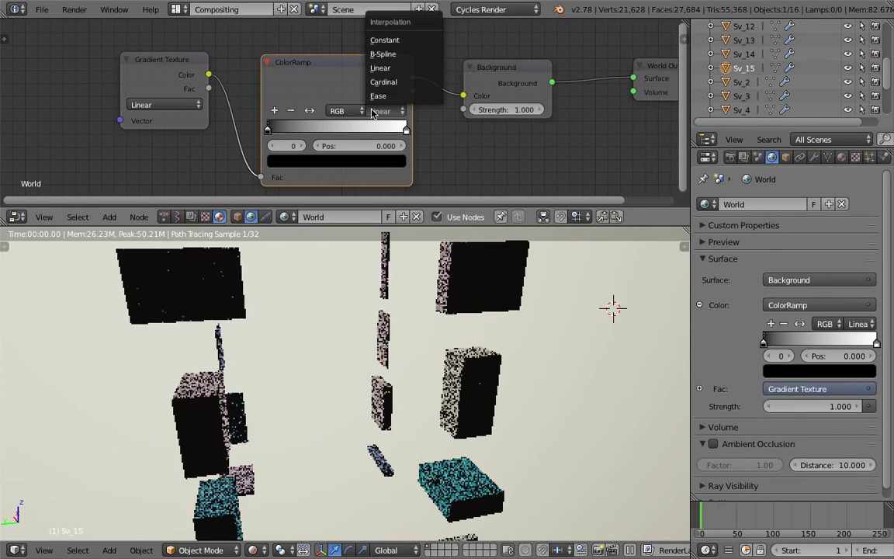
click(363, 112)
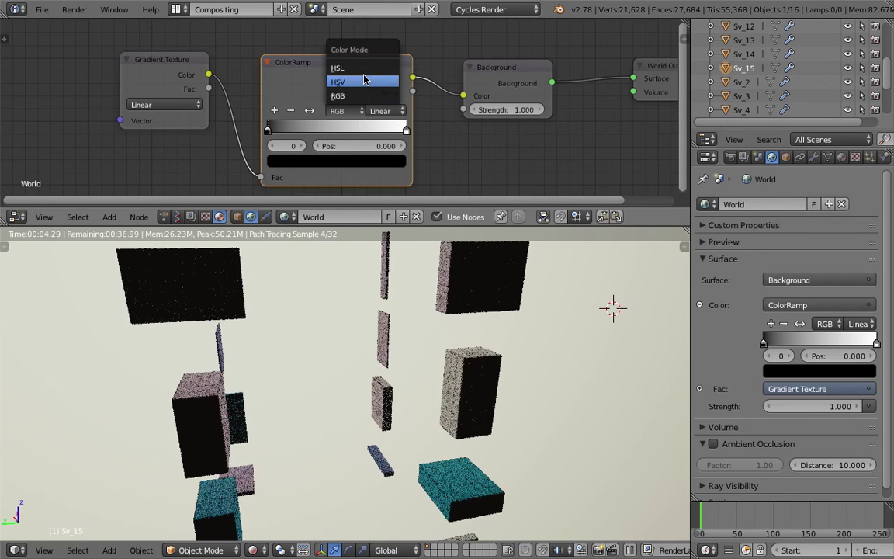
Step: Change the color ramp's first stop from black to a light mint green
click(280, 124)
click(301, 165)
click(327, 218)
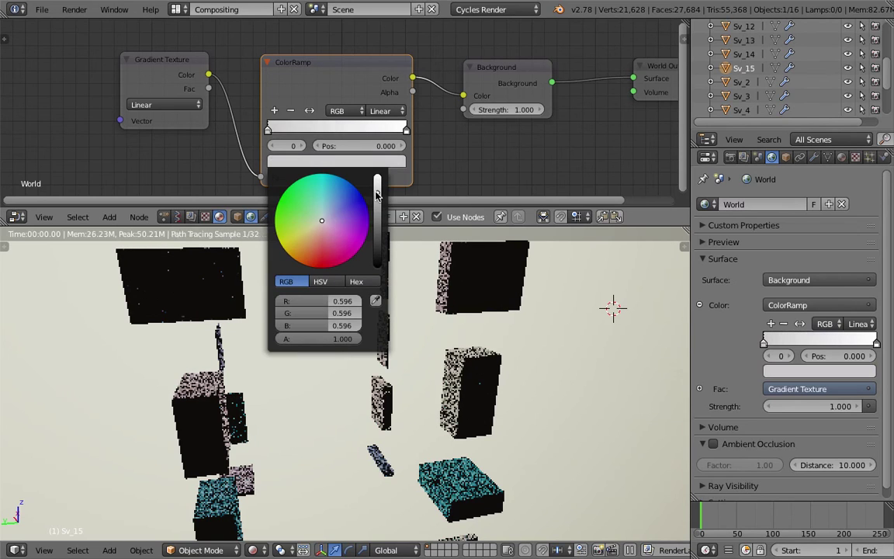
click(339, 203)
Step: Set the color ramp's last stop to golden yellow with R 1.000, G 0.556 and B 0.008
click(405, 129)
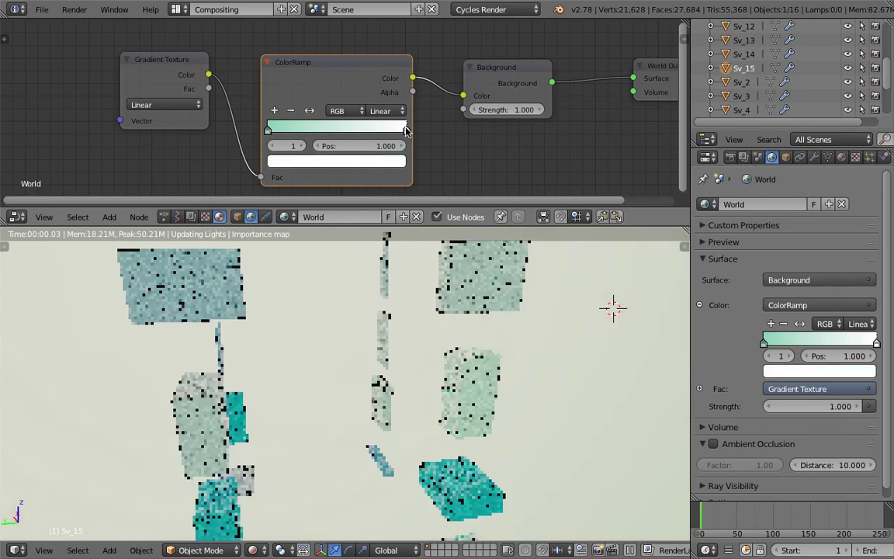
click(335, 162)
drag(334, 195, 291, 247)
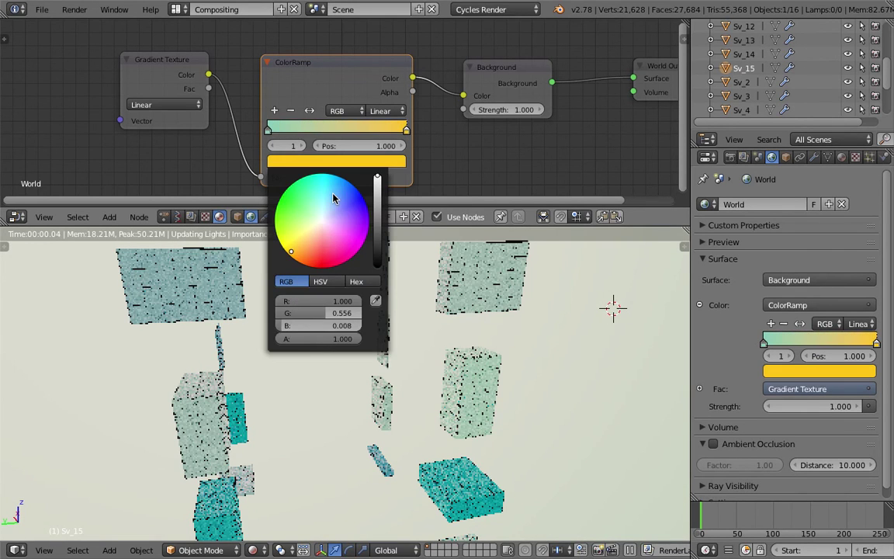
Step: Set the scene's look to Agfa Agfacolor HDC 100 plus and its exposure to -0.323
middle_drag(444, 340, 407, 370)
middle_drag(350, 374, 415, 350)
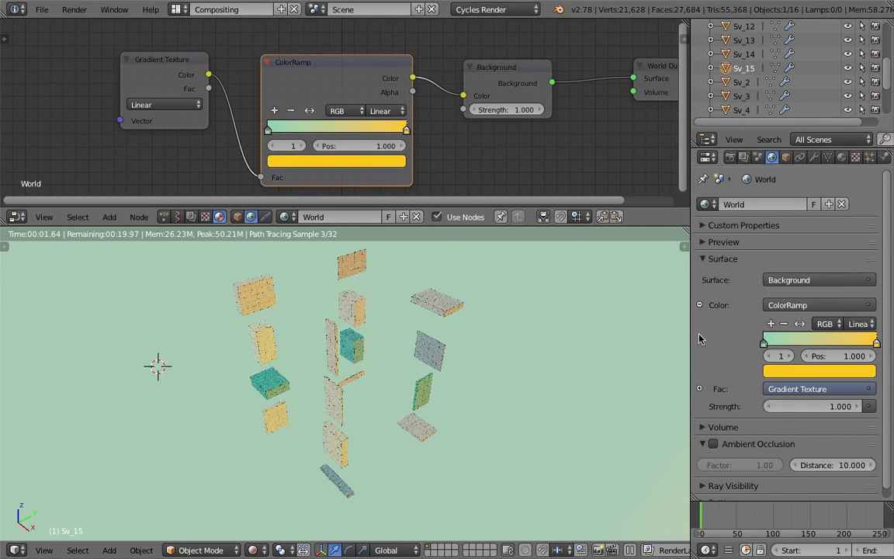
mouse_move(531, 329)
middle_down()
mouse_move(556, 325)
mouse_move(531, 338)
mouse_move(543, 330)
middle_up()
click(758, 157)
drag(790, 230, 793, 230)
click(797, 261)
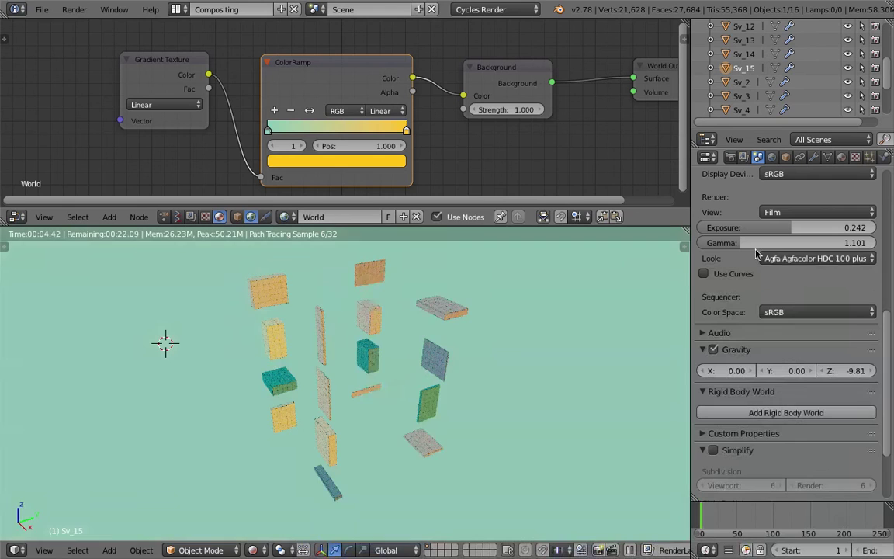
click(349, 383)
drag(785, 232, 761, 232)
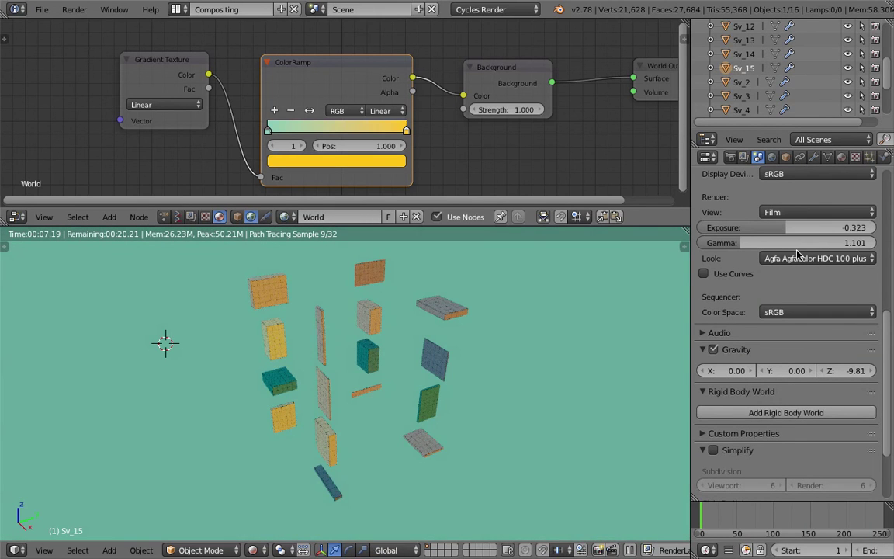
Step: Change the scene's color management look to Eastman Double X Neg 4min
click(815, 258)
click(682, 367)
click(815, 259)
click(765, 384)
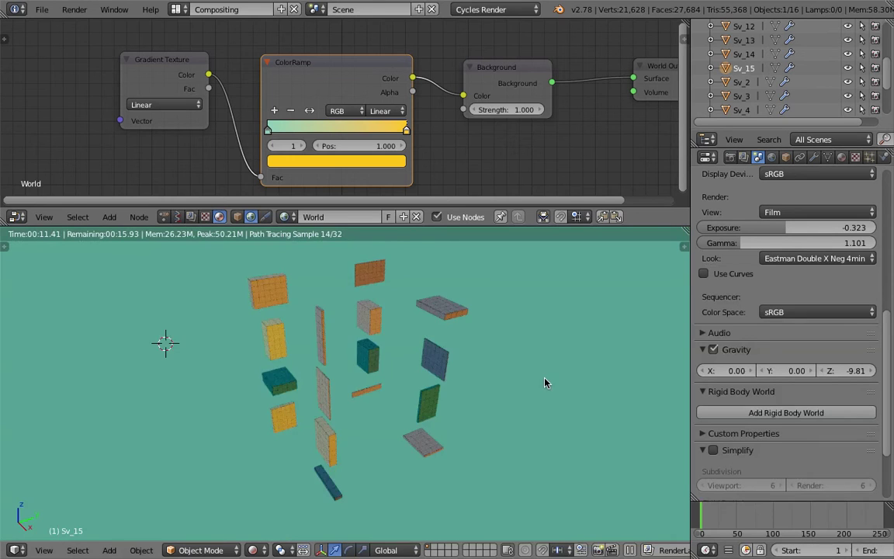
Step: Switch the viewport to solid shading and save the file
scroll(426, 344, up, 3)
mouse_move(426, 345)
middle_down()
mouse_move(365, 388)
mouse_move(233, 454)
mouse_move(249, 505)
middle_up()
click(254, 549)
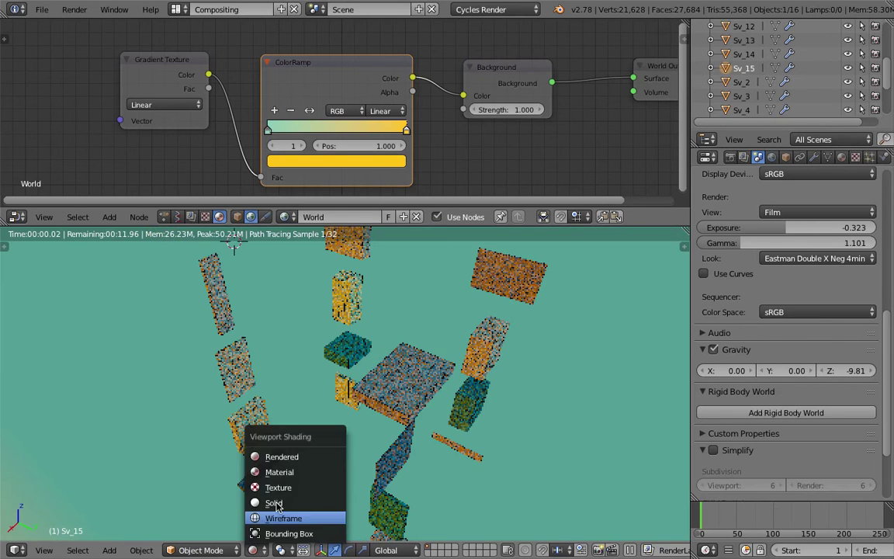
click(277, 504)
key(ctrl+s)
click(285, 394)
Step: Show the Sverchok node tree, rename it RoundedBoxExploration and save the file
click(177, 217)
click(242, 217)
click(256, 243)
click(291, 216)
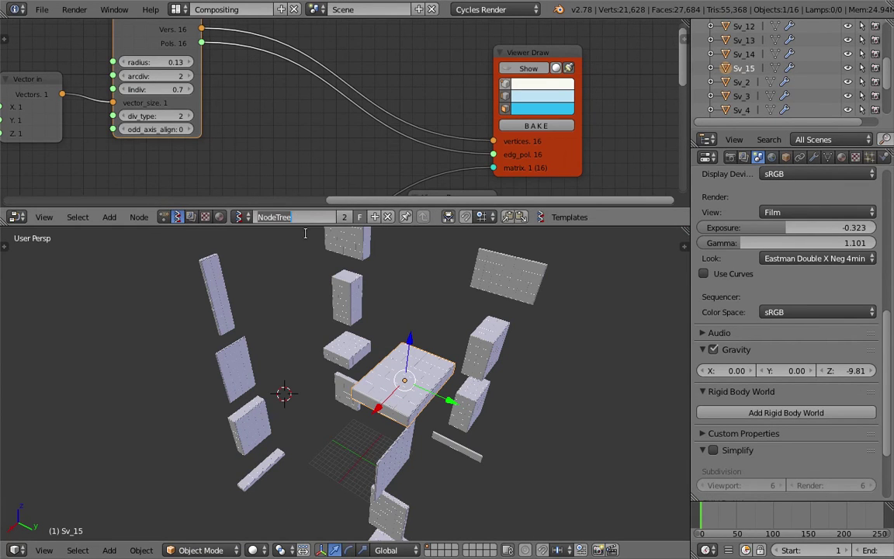
text(Round)
text(edBoxExploration)
key(Return)
key(ctrl+s)
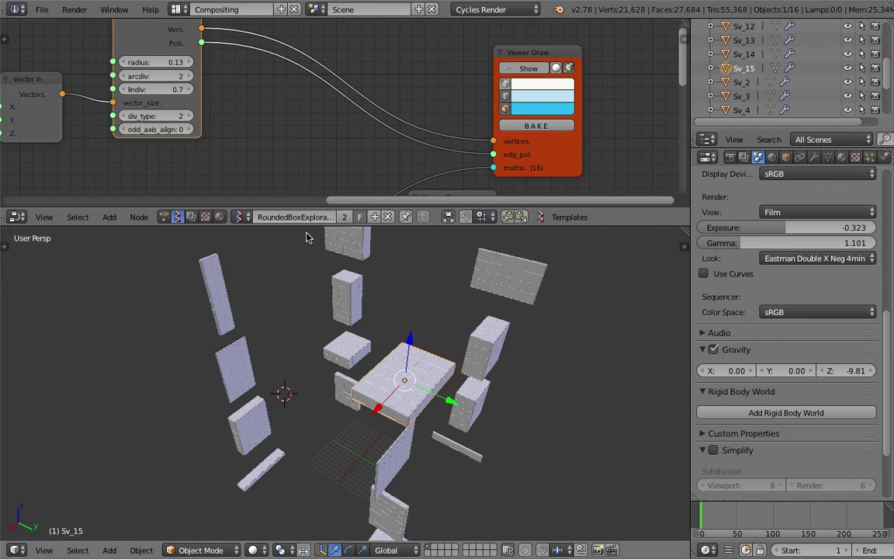
click(308, 236)
Step: Set the Plane node's N Vert X and N Vert Y to 5
scroll(322, 138, down, 2)
scroll(348, 136, down, 1)
middle_drag(284, 161, 418, 86)
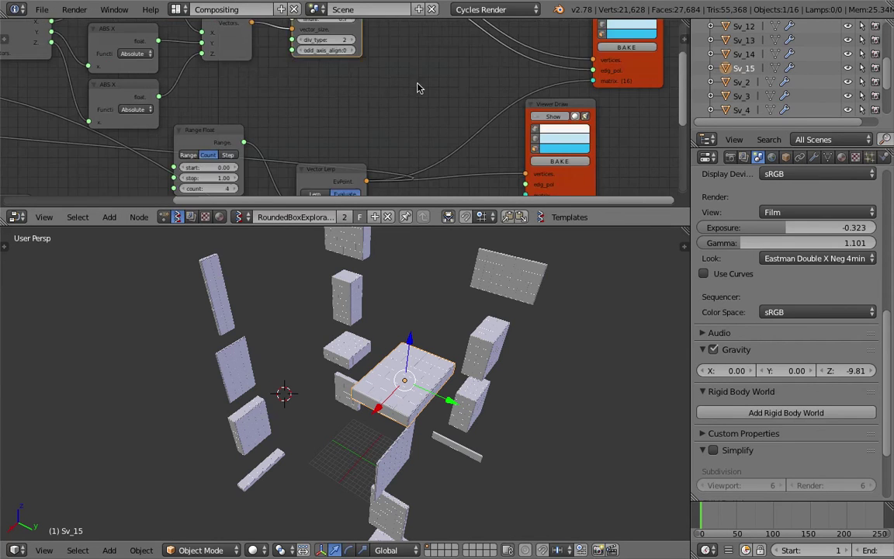
middle_drag(287, 107, 440, 80)
middle_drag(253, 138, 335, 68)
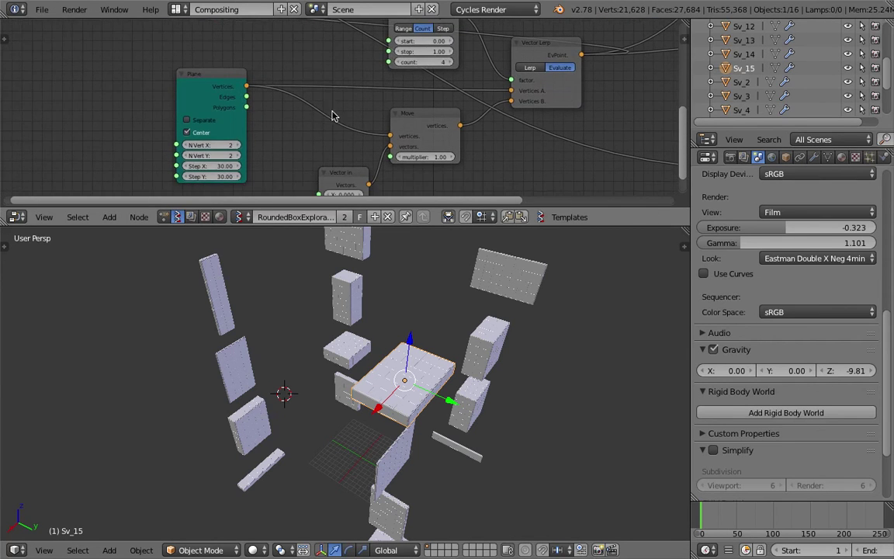
middle_drag(295, 130, 306, 98)
drag(236, 111, 236, 123)
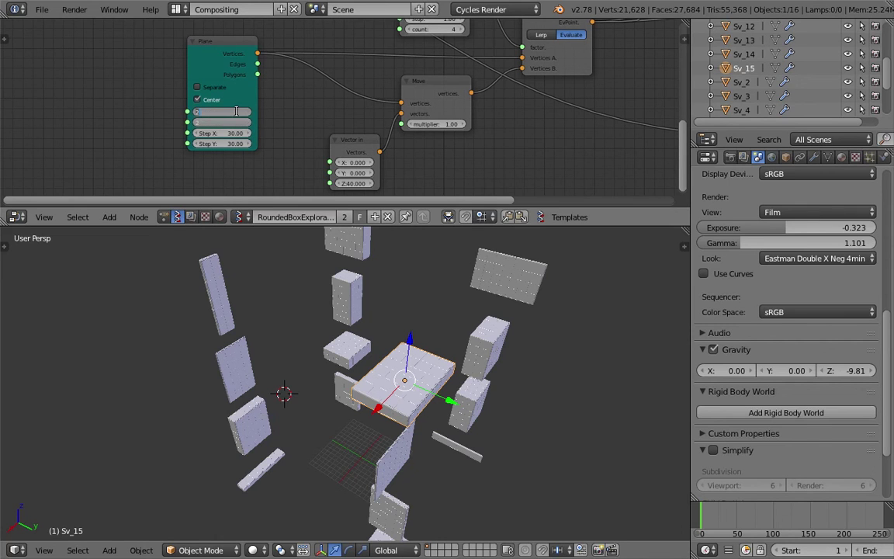
key(Return)
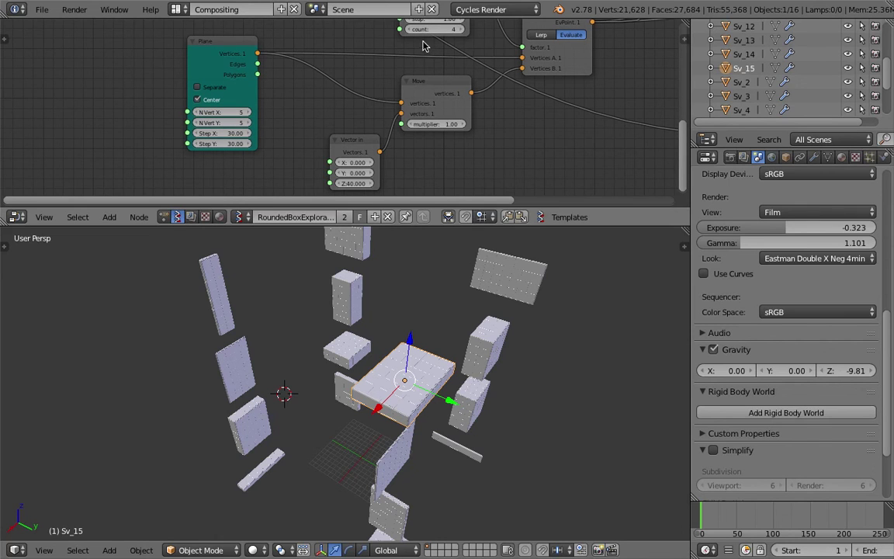
Step: Go to frame 25 on the timeline so the node tree updates
middle_drag(445, 382, 483, 397)
click(718, 512)
middle_drag(431, 449, 426, 416)
scroll(419, 412, down, 3)
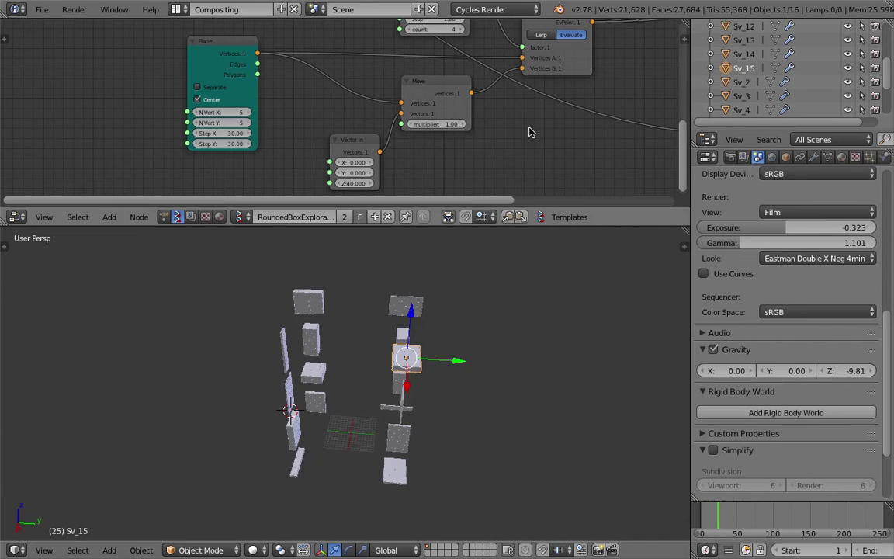
middle_drag(598, 144, 534, 169)
scroll(534, 169, down, 3)
scroll(486, 347, down, 2)
Step: Move the selected box Sv_15 well away from the other boxes
middle_drag(487, 347, 439, 358)
key(g)
click(617, 356)
shift+middle_drag(463, 276, 346, 340)
key(g)
click(581, 305)
Step: Delete the cluster of old boxes, keeping only the box Sv_15 that was moved aside
scroll(601, 126, down, 1)
middle_drag(559, 118, 488, 110)
scroll(187, 344, down, 2)
key(b)
drag(174, 335, 360, 499)
key(Delete)
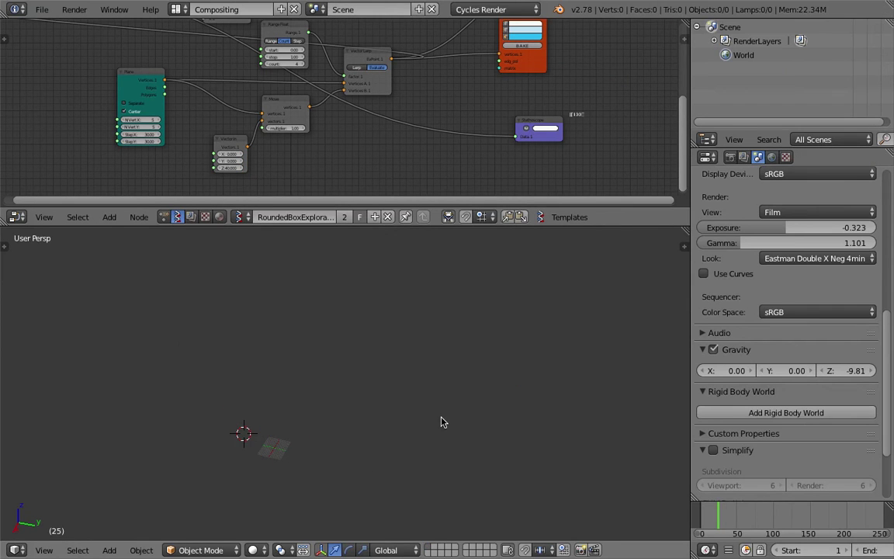
key(ctrl+z)
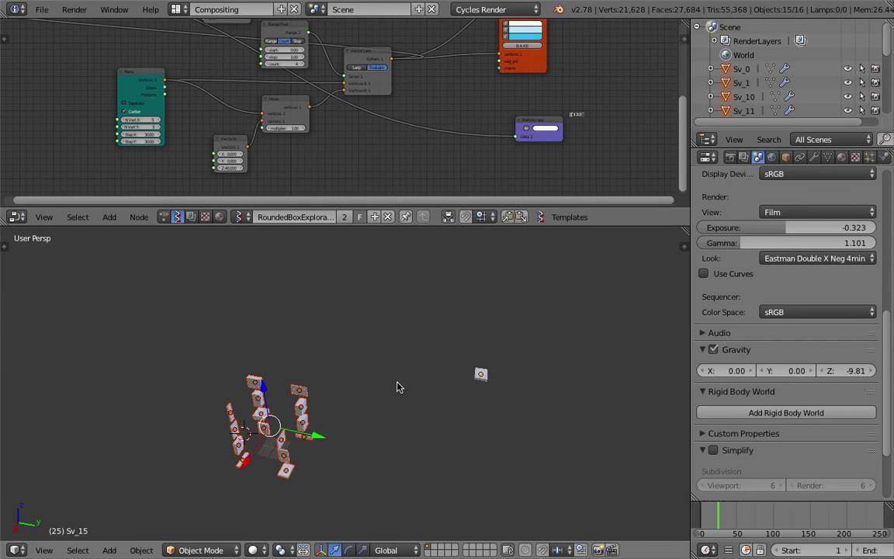
key(x)
click(398, 387)
Step: Try baking the lower Viewer Draw node and delete the baked lattice points
middle_drag(533, 73, 496, 110)
click(499, 83)
scroll(336, 421, up, 3)
middle_drag(335, 421, 396, 375)
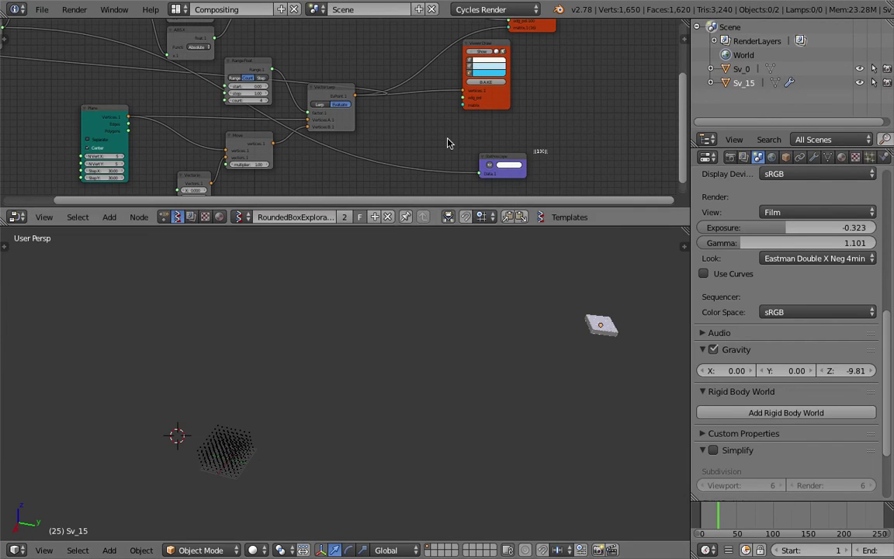
key(b)
drag(157, 384, 338, 519)
key(x)
click(338, 518)
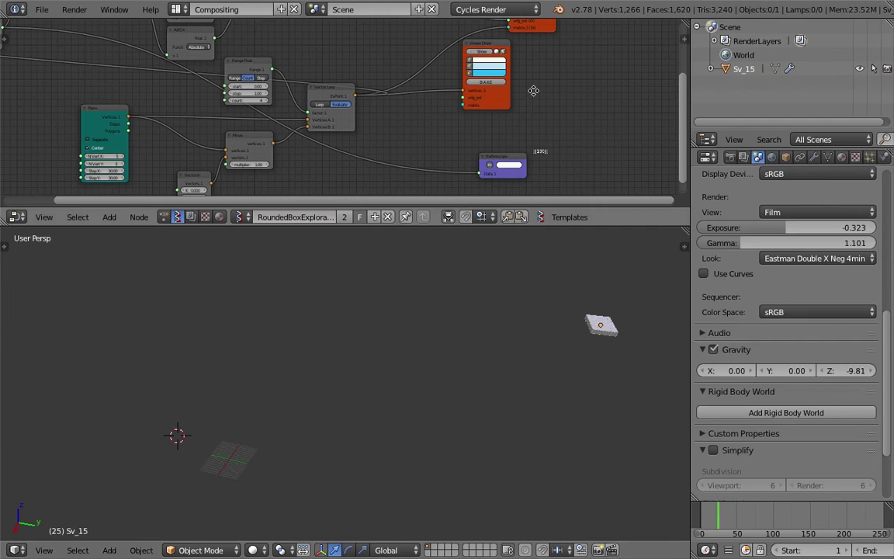
Step: Try baking the boxes from the upper Viewer Draw node and delete the baked objects
middle_drag(533, 90, 473, 176)
click(478, 93)
middle_drag(363, 412, 356, 411)
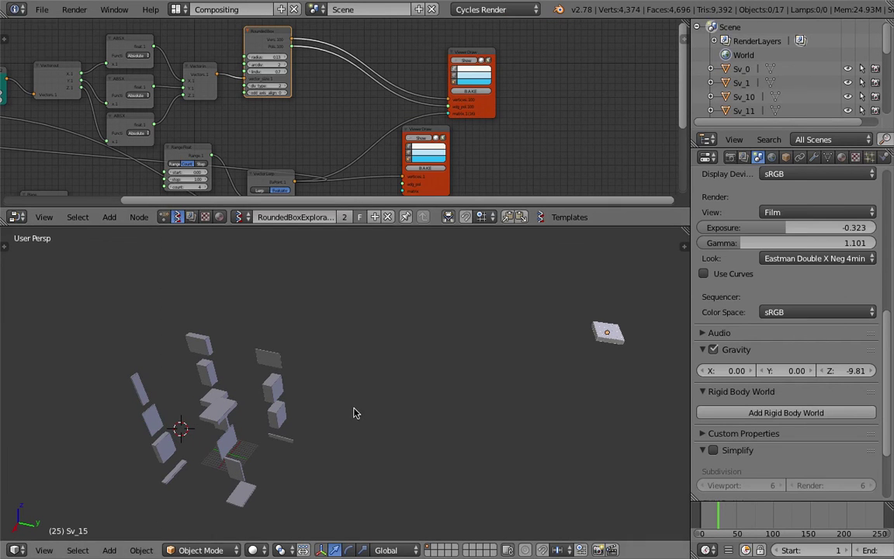
key(b)
drag(120, 308, 328, 510)
key(x)
click(327, 511)
Step: Toggle the lower Viewer Draw node's display on and off to check the lattice points
shift+middle_drag(305, 450, 370, 444)
middle_drag(386, 165, 415, 109)
click(448, 80)
click(448, 80)
click(448, 81)
click(448, 80)
click(448, 80)
click(448, 80)
Step: Turn on the upper Viewer Draw node's display and bake the enlarged grid of boxes into mesh objects
scroll(491, 103, down, 1)
middle_drag(505, 114, 499, 157)
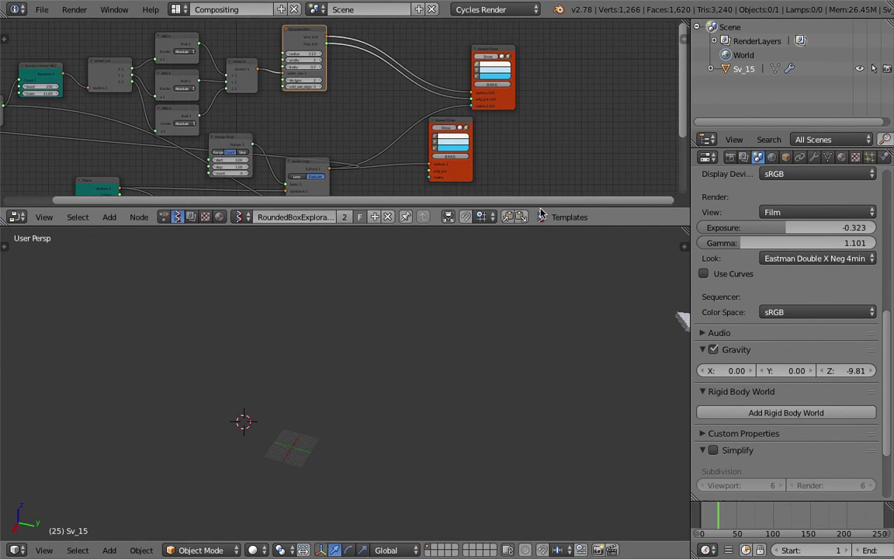
click(484, 58)
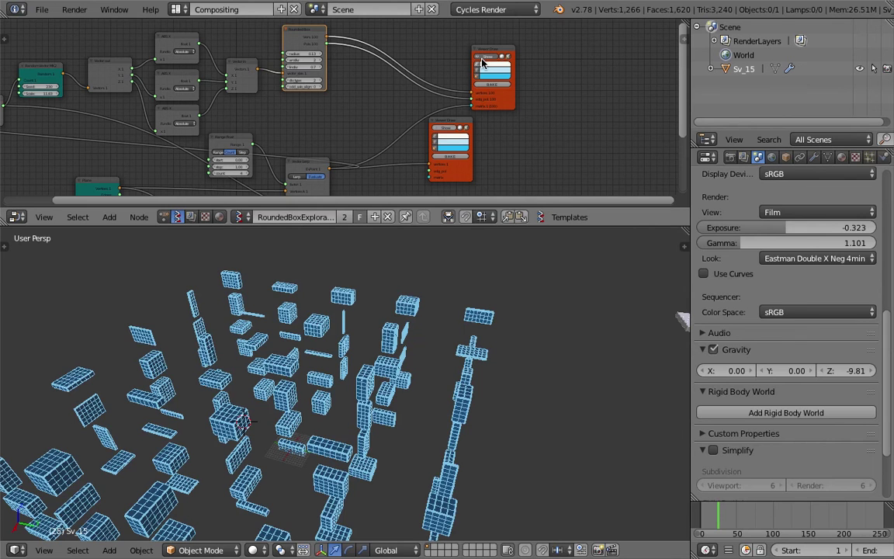
click(486, 82)
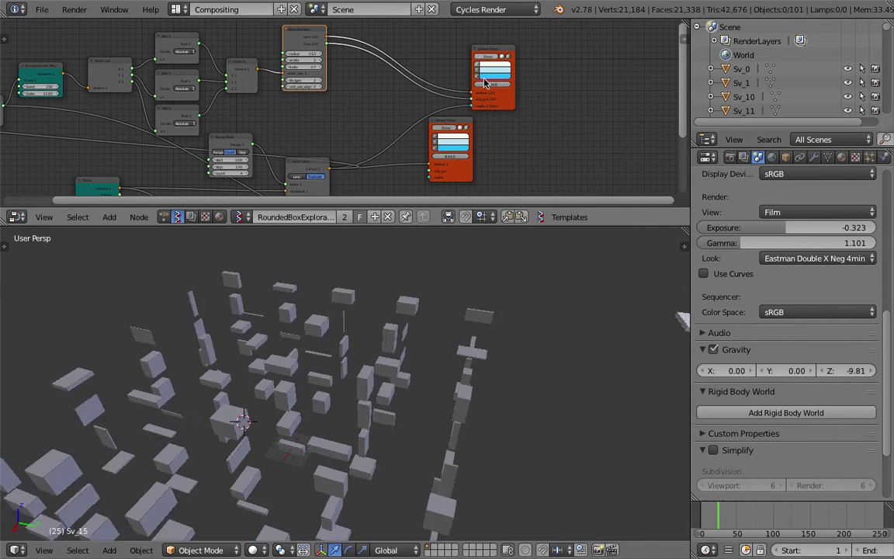
Step: Select all mesh objects with the separate box Sv_15 as the active one
scroll(388, 381, down, 5)
shift+middle_drag(298, 349, 448, 338)
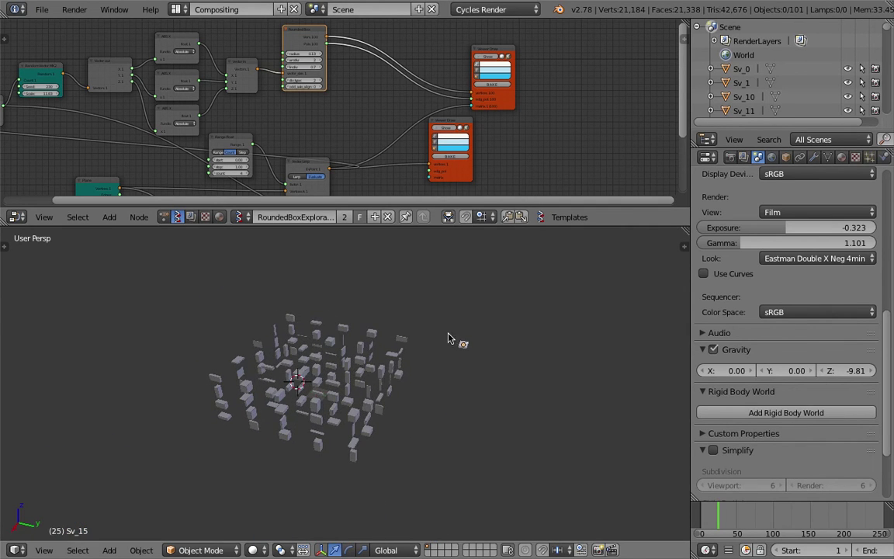
right_click(464, 344)
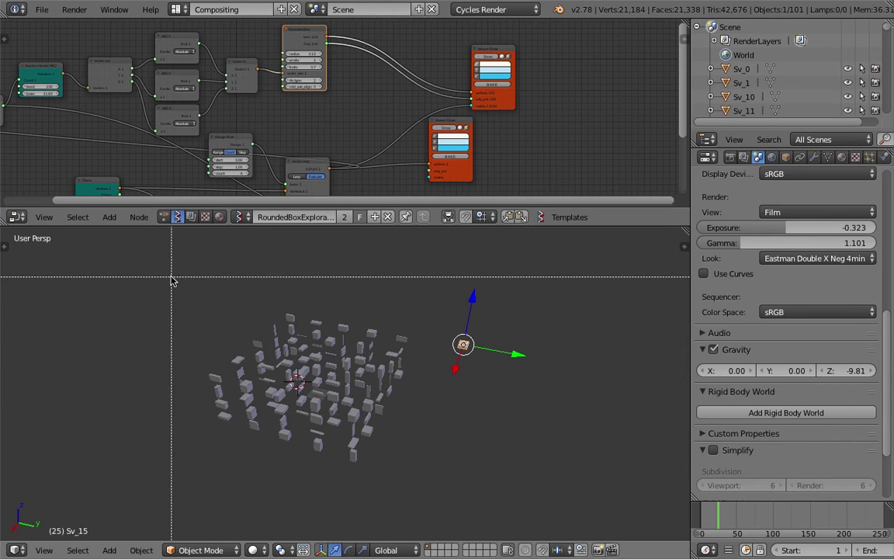
click(81, 552)
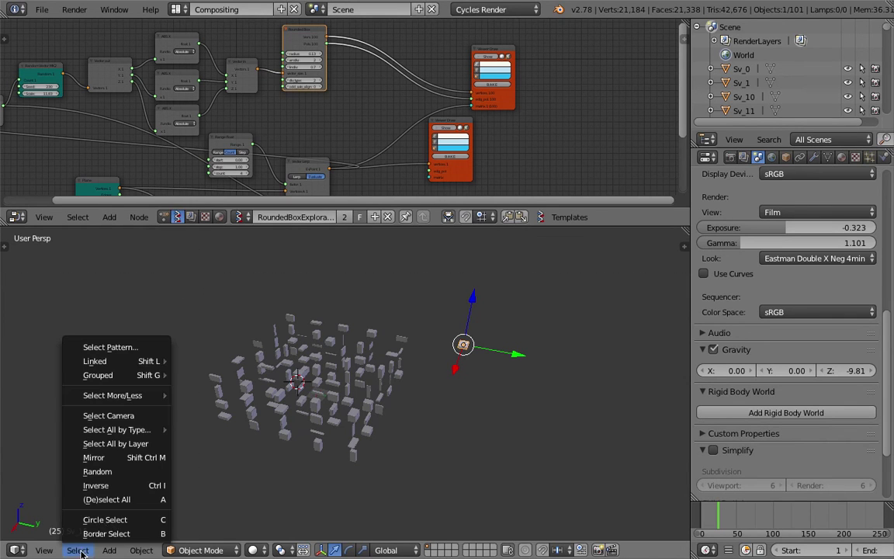
mouse_move(148, 431)
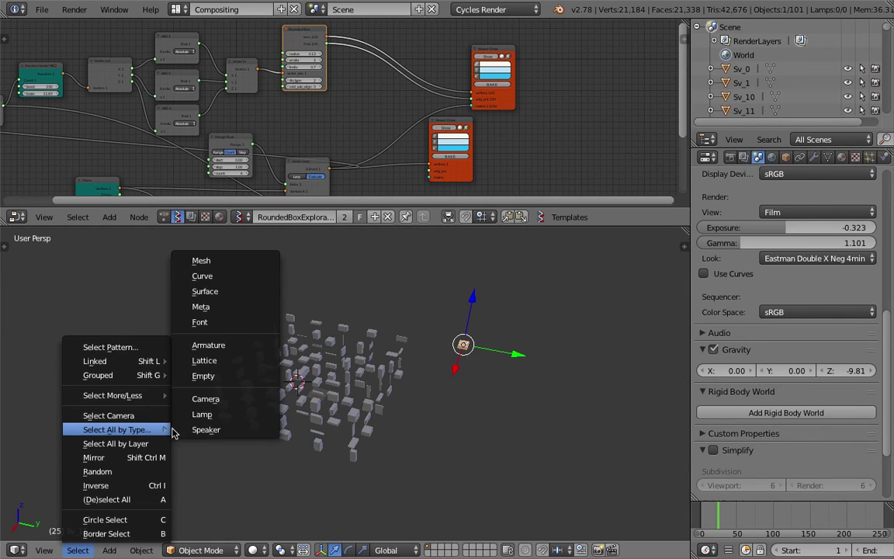
click(238, 263)
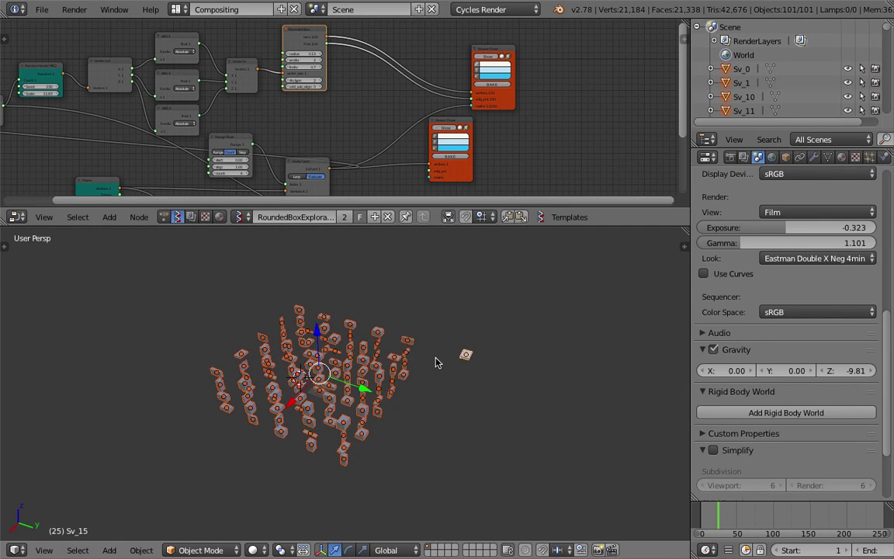
Step: Link the modifiers of the active box Sv_15 to all the selected boxes
key(ctrl+l)
key(Escape)
key(ctrl+l)
key(Down)
key(Down)
key(Down)
key(Down)
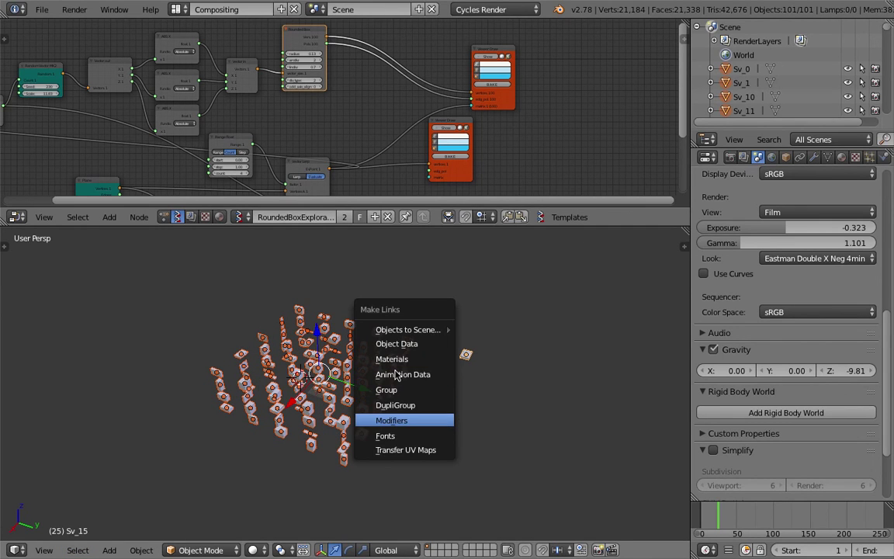
key(Return)
Step: Delete the separate source box Sv_15 beside the grid of baked boxes
scroll(403, 355, up, 8)
middle_drag(405, 364, 417, 363)
scroll(417, 363, down, 8)
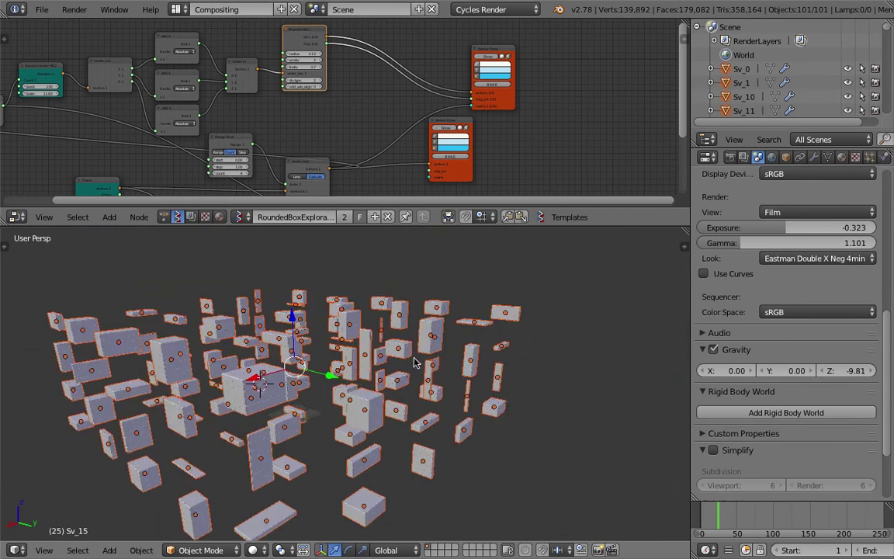
right_click(466, 346)
key(x)
click(461, 347)
scroll(419, 344, up, 9)
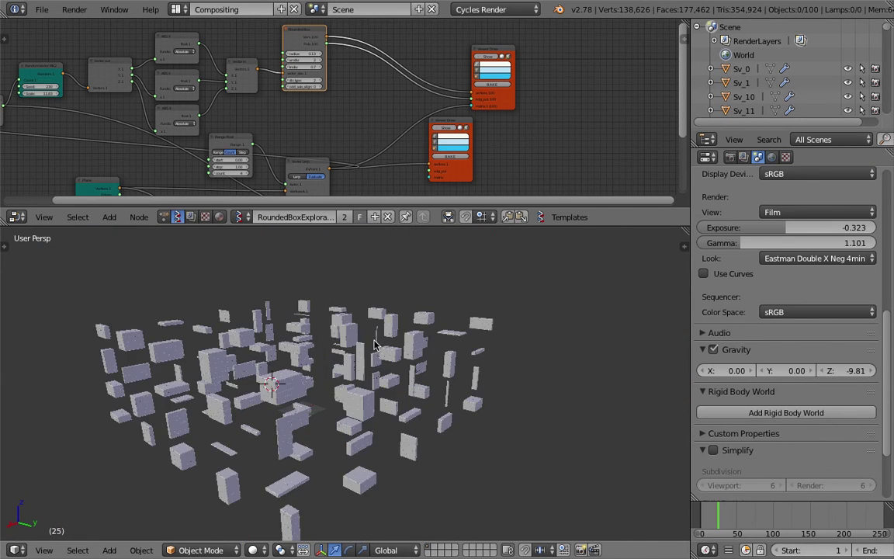
Step: Maximize the 3D view on the grid of boxes and switch the viewport shading to Rendered
scroll(407, 349, down, 4)
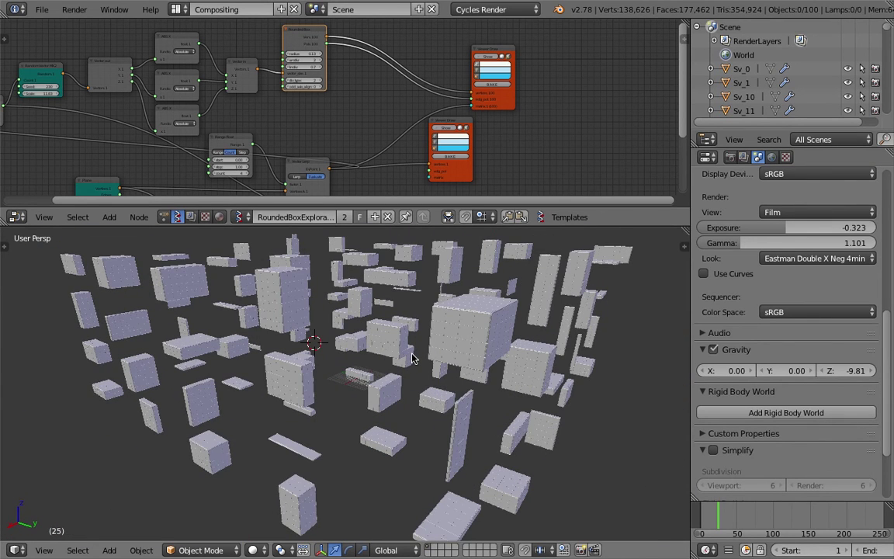
mouse_move(419, 359)
middle_down()
mouse_move(427, 373)
mouse_move(419, 360)
middle_up()
scroll(427, 374, down, 3)
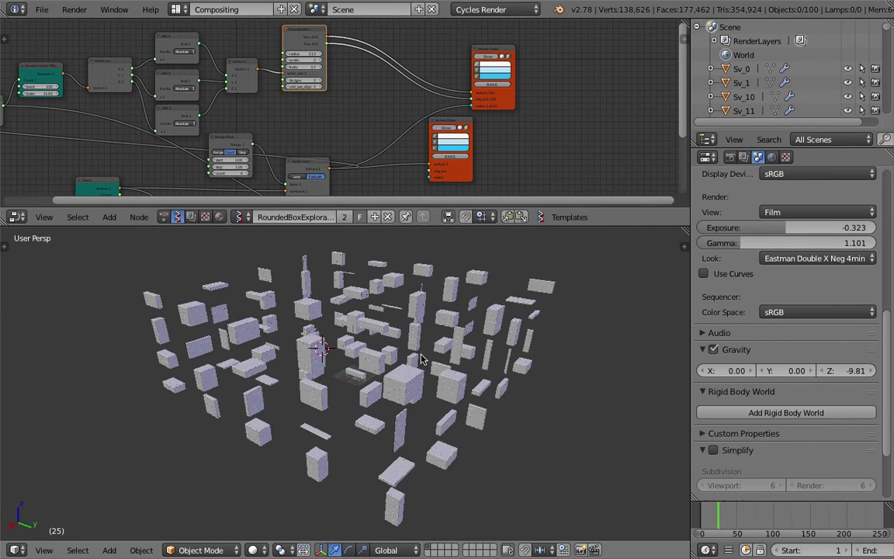
key(shift+space)
scroll(431, 365, up, 2)
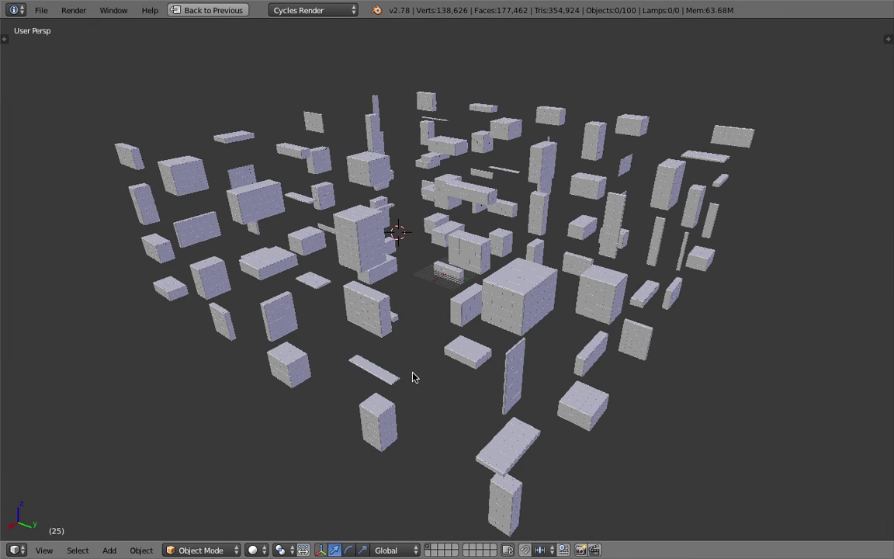
click(254, 550)
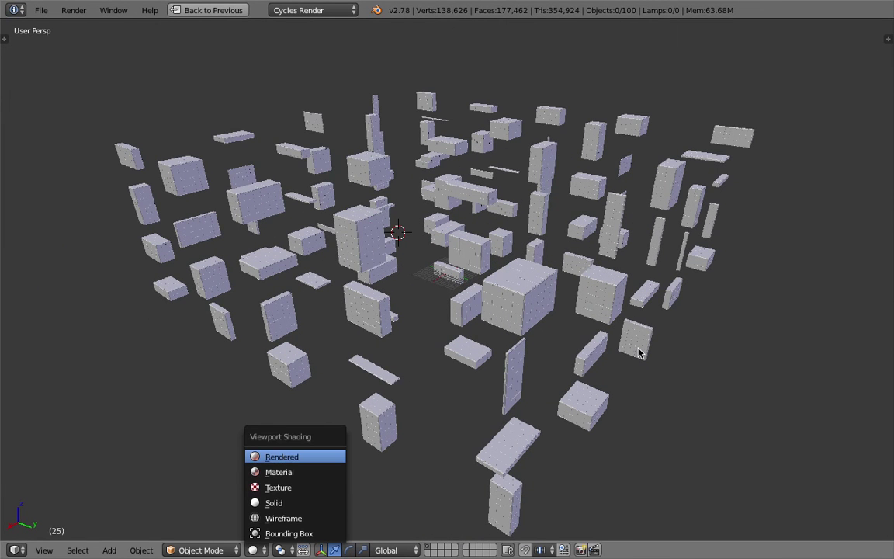
key(Return)
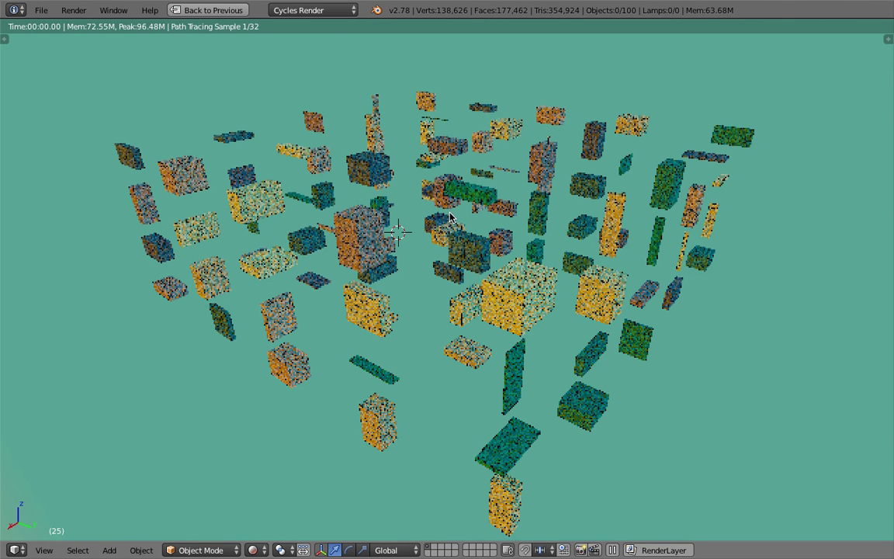
click(781, 255)
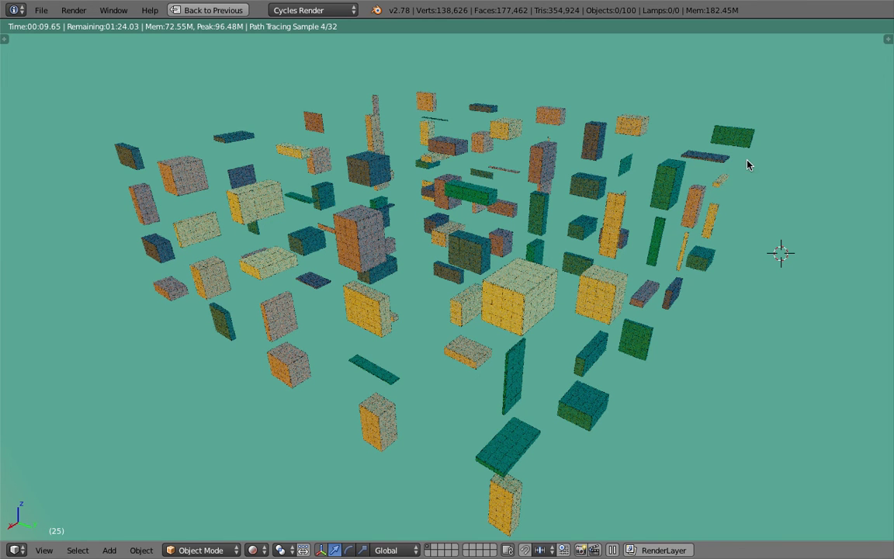
Step: Inspect the rendered, wireframed boxes from another angle and close up against the gradient background
middle_drag(502, 226, 439, 295)
scroll(505, 311, up, 4)
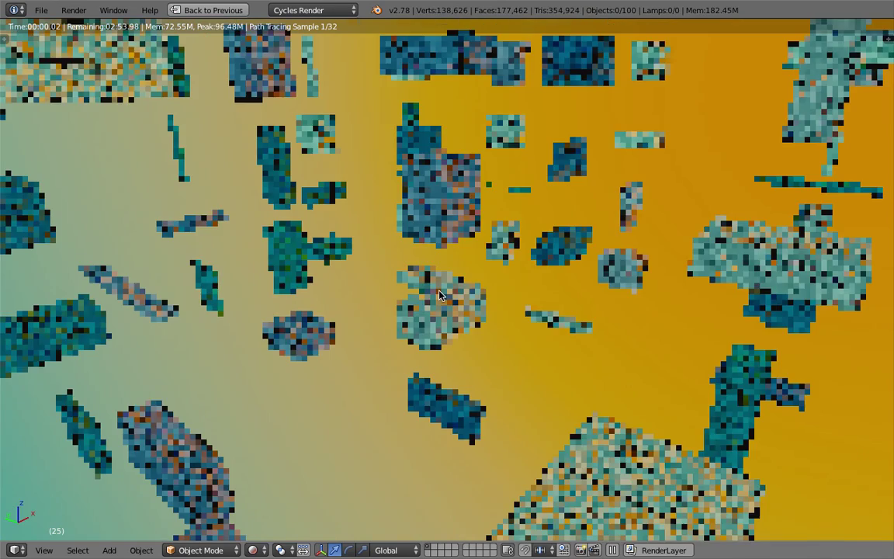
middle_drag(480, 341, 568, 398)
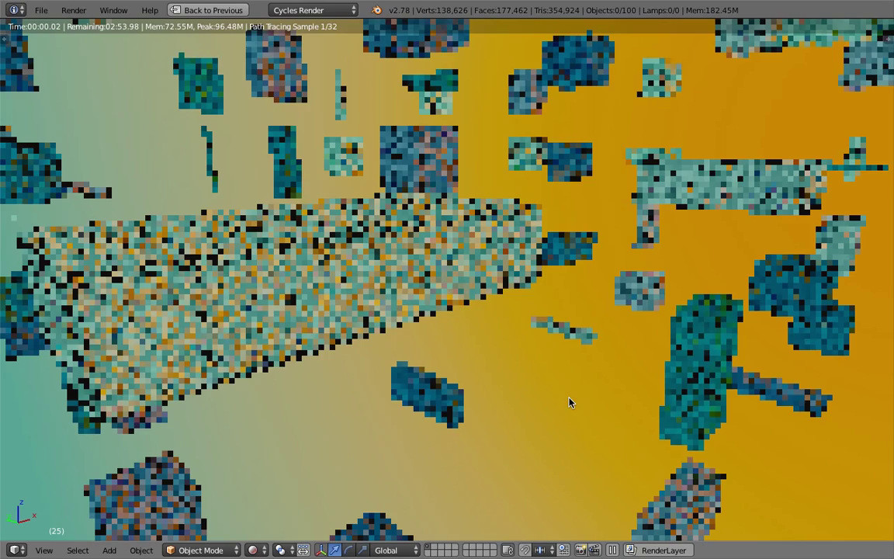
scroll(565, 401, down, 4)
scroll(564, 407, up, 5)
scroll(564, 407, down, 6)
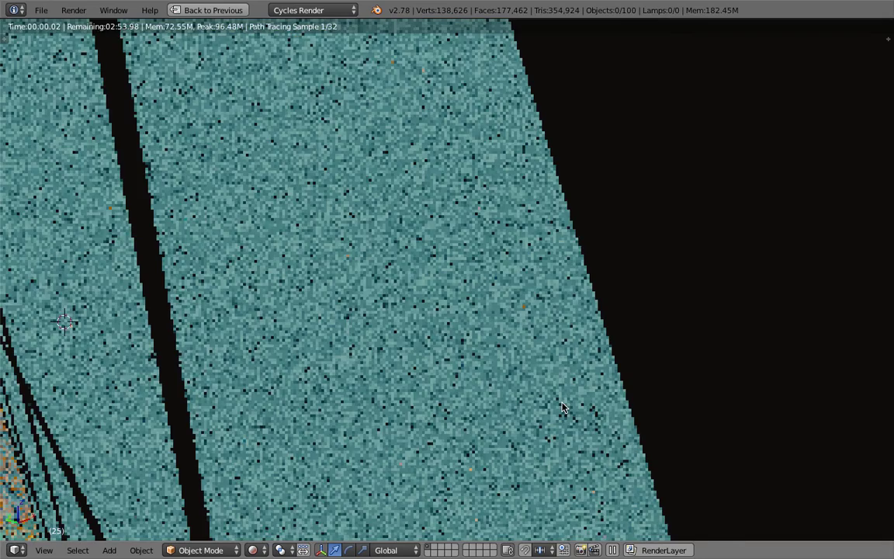
scroll(549, 409, down, 3)
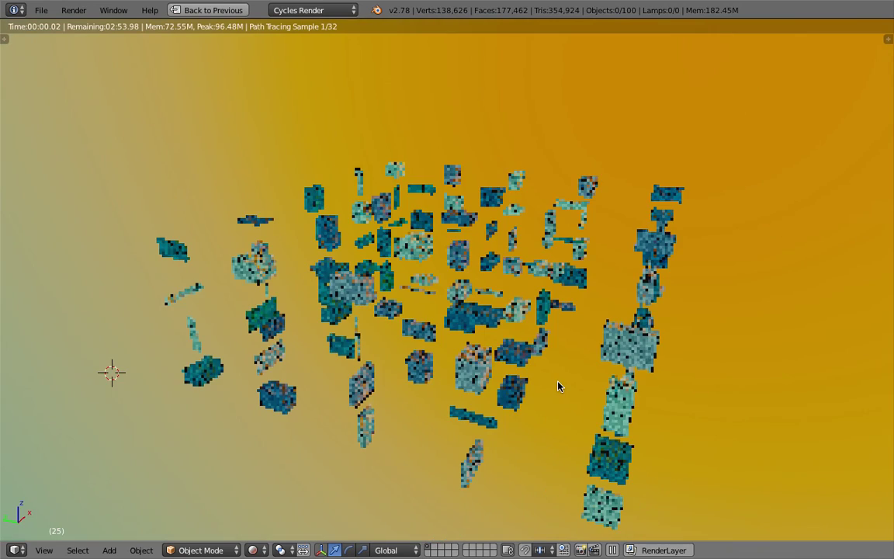
Step: Restore the split layout with Solid viewport shading and make the node editor taller
click(220, 10)
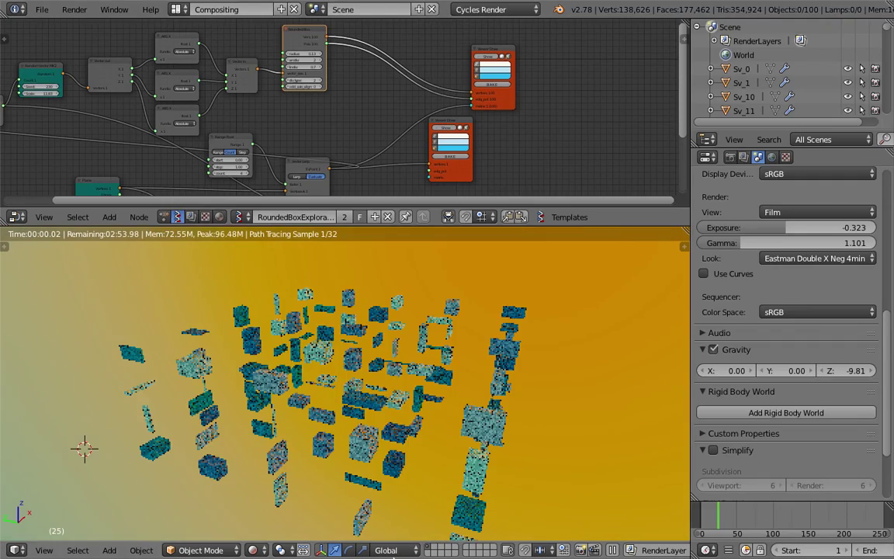
click(254, 549)
click(281, 500)
drag(305, 226, 305, 326)
Step: Review the node tree from the Plane and Random Vector MK2 nodes through to the Rounded Box node
middle_drag(185, 178, 355, 168)
scroll(227, 154, up, 5)
middle_drag(257, 108, 256, 128)
scroll(255, 128, up, 4)
middle_drag(394, 184, 335, 60)
scroll(286, 186, down, 3)
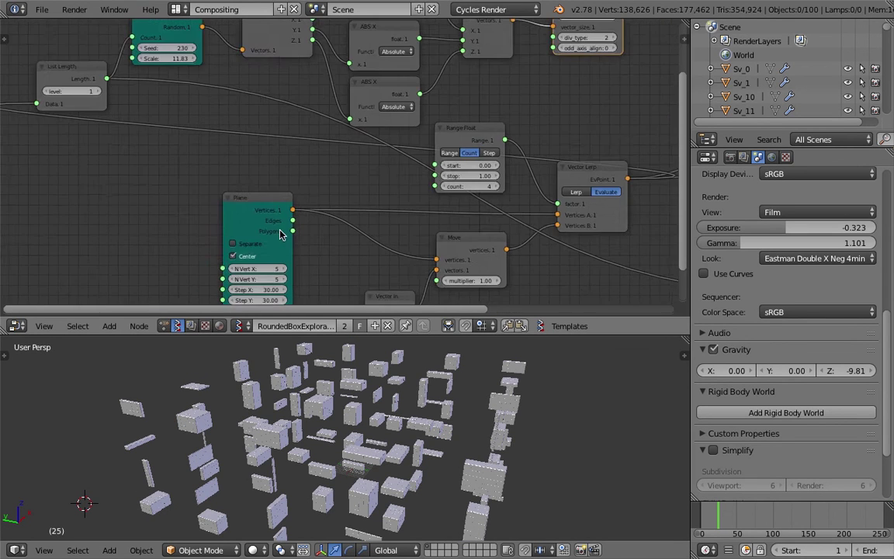
middle_drag(187, 60, 232, 151)
scroll(233, 151, up, 3)
middle_drag(603, 88, 409, 100)
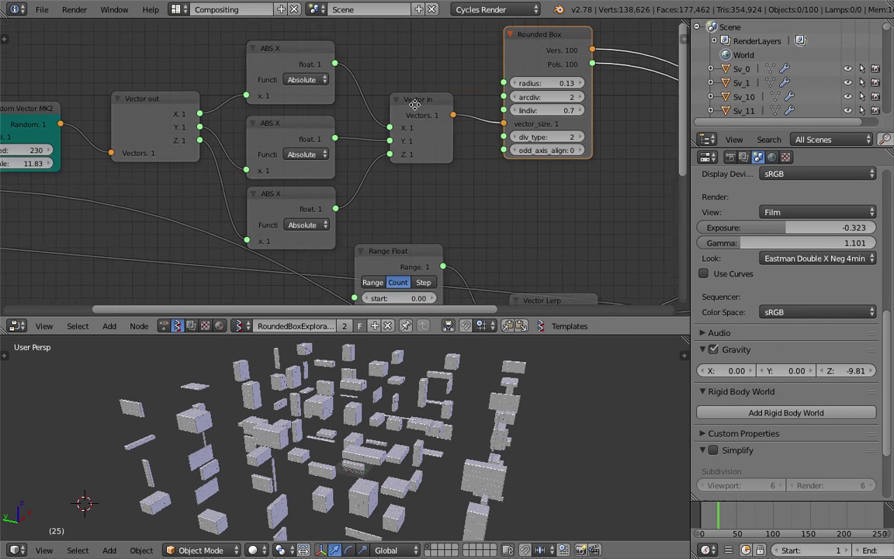
Step: Move the Rounded Box node slightly further away from the Vector in node
middle_drag(483, 70, 407, 117)
drag(450, 93, 463, 94)
middle_drag(513, 96, 451, 98)
scroll(451, 98, down, 1)
mouse_move(401, 113)
mouse_down()
mouse_move(411, 81)
mouse_move(418, 100)
mouse_up()
scroll(423, 101, down, 2)
middle_drag(427, 99, 328, 86)
drag(329, 87, 339, 85)
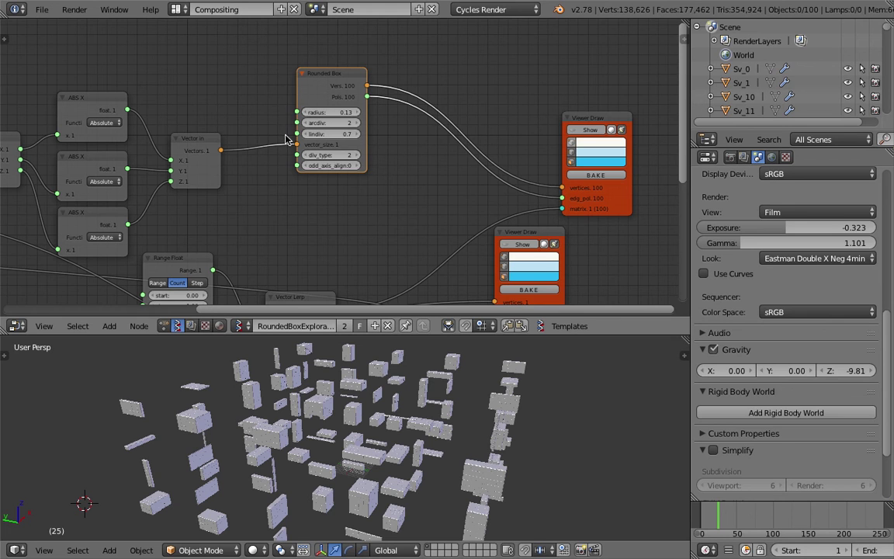
middle_drag(507, 50, 403, 131)
key(shift+a)
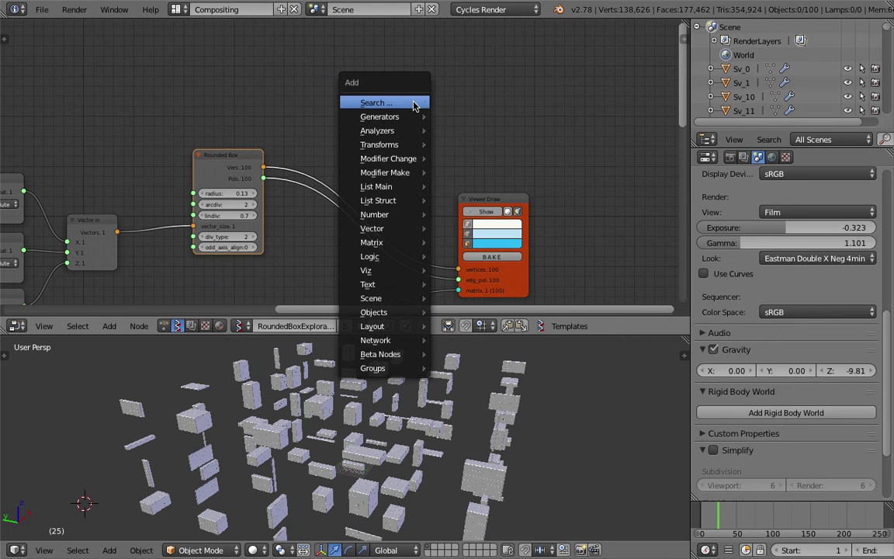
mouse_move(416, 115)
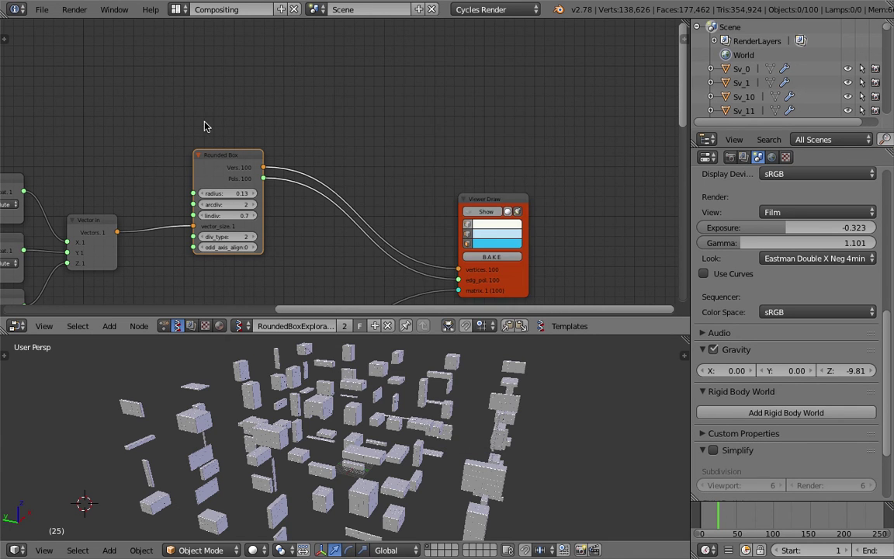
Step: Move the lower Viewer Draw node so it sits more directly beneath the upper Viewer Draw node
scroll(221, 131, down, 5)
middle_drag(255, 136, 412, 87)
scroll(402, 147, down, 2)
middle_drag(402, 147, 417, 116)
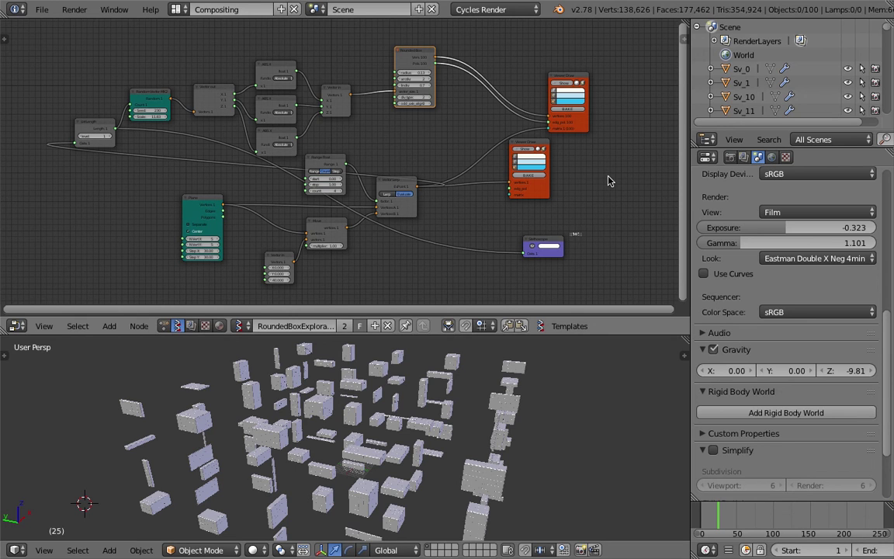
drag(536, 141, 568, 153)
Step: Examine the vertices, edg_pol and matrix inputs on the upper Viewer Draw node
mouse_move(548, 193)
middle_down()
mouse_move(441, 231)
mouse_move(460, 208)
middle_up()
scroll(442, 236, up, 6)
scroll(449, 225, up, 2)
mouse_move(381, 184)
middle_down()
mouse_move(410, 157)
mouse_move(318, 239)
middle_up()
middle_drag(381, 155, 346, 229)
scroll(404, 242, up, 8)
middle_drag(434, 270, 428, 239)
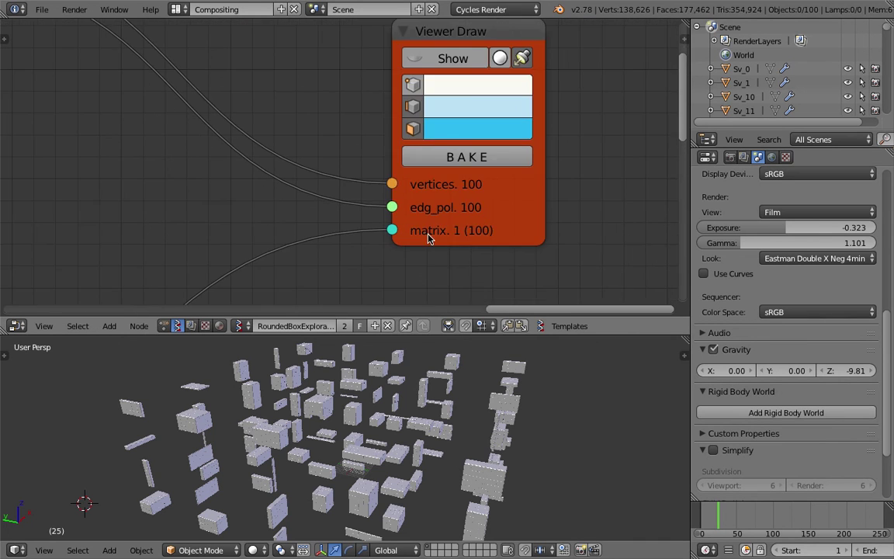
scroll(401, 195, down, 1)
scroll(400, 196, up, 2)
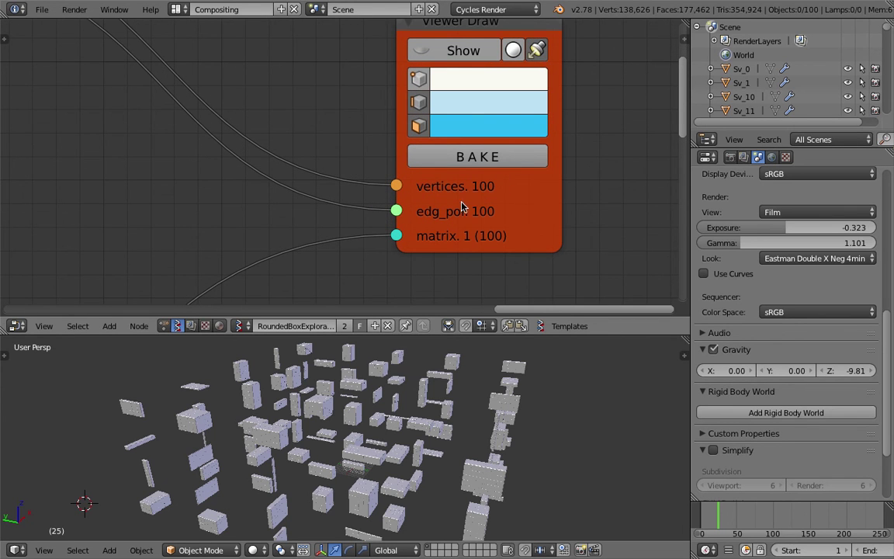
scroll(351, 176, down, 3)
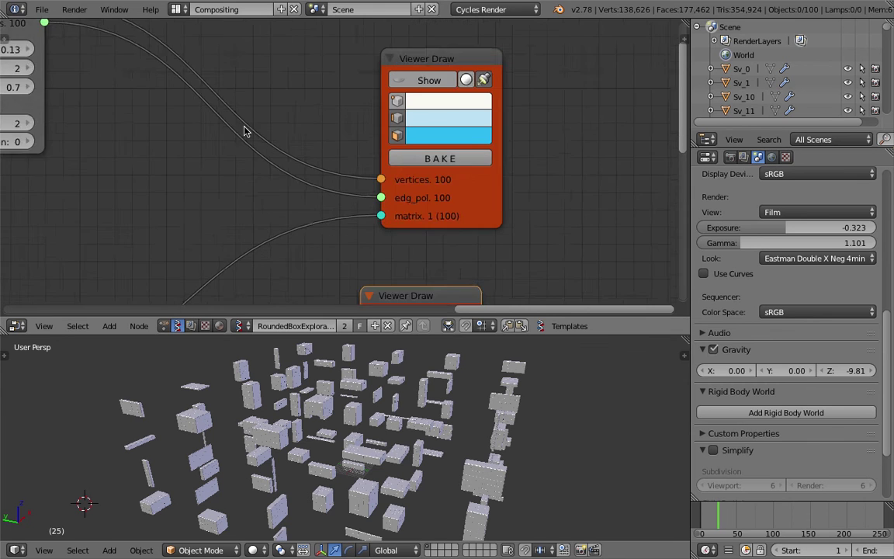
Step: Move the Rounded Box node closer to the upper Viewer Draw node
middle_drag(245, 132, 338, 190)
scroll(143, 64, down, 2)
drag(193, 94, 354, 135)
middle_drag(416, 137, 404, 89)
middle_drag(338, 384, 363, 431)
scroll(304, 210, down, 2)
scroll(341, 164, up, 3)
Step: Shift the lower Viewer Draw node slightly toward the Vector Lerp node and view the boxes from another angle
middle_drag(378, 204, 381, 86)
scroll(346, 237, down, 3)
middle_drag(344, 237, 457, 220)
scroll(457, 220, up, 1)
mouse_move(559, 220)
mouse_down()
mouse_move(564, 210)
mouse_move(537, 206)
mouse_up()
middle_drag(398, 194, 441, 202)
middle_drag(393, 433, 351, 380)
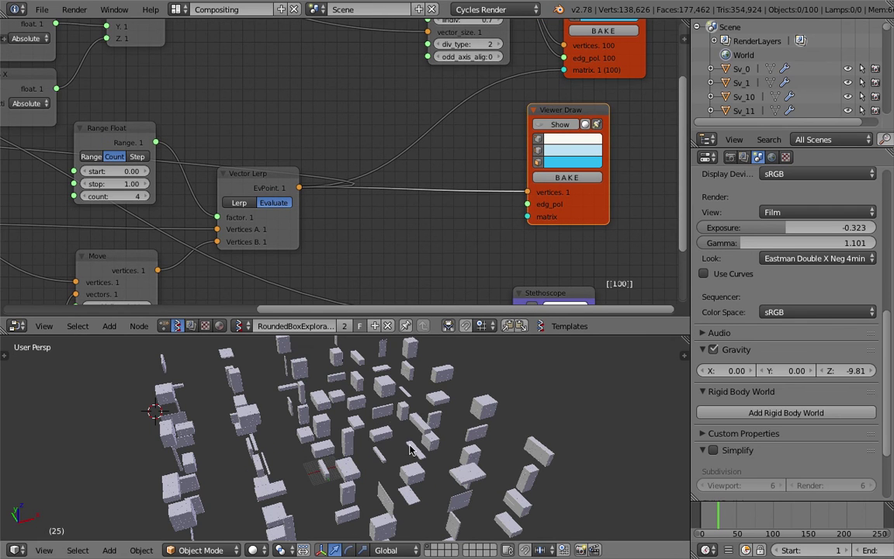
Step: Move the Plane node closer to the Move and Range Float nodes
middle_drag(285, 157, 475, 213)
middle_drag(394, 489, 427, 446)
middle_drag(412, 259, 347, 128)
scroll(340, 162, down, 2)
middle_drag(344, 230, 440, 251)
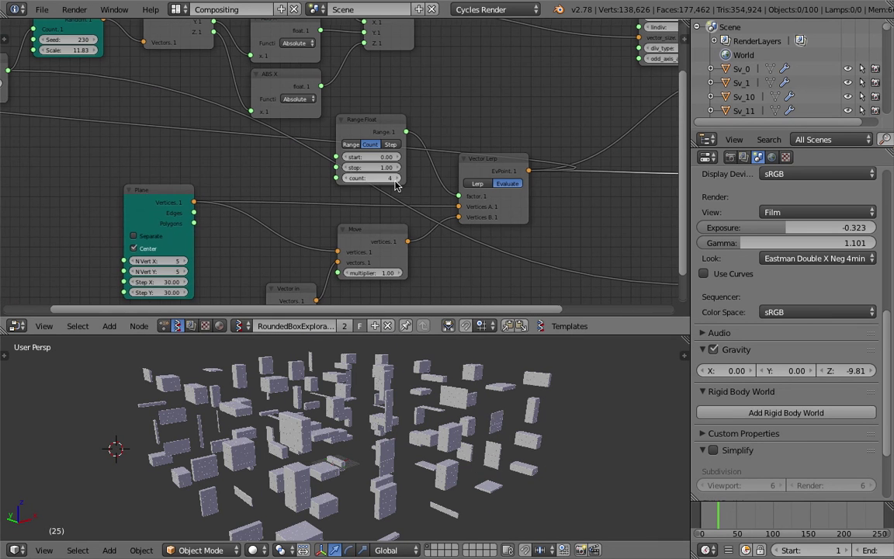
drag(175, 194, 229, 173)
middle_drag(383, 368, 438, 442)
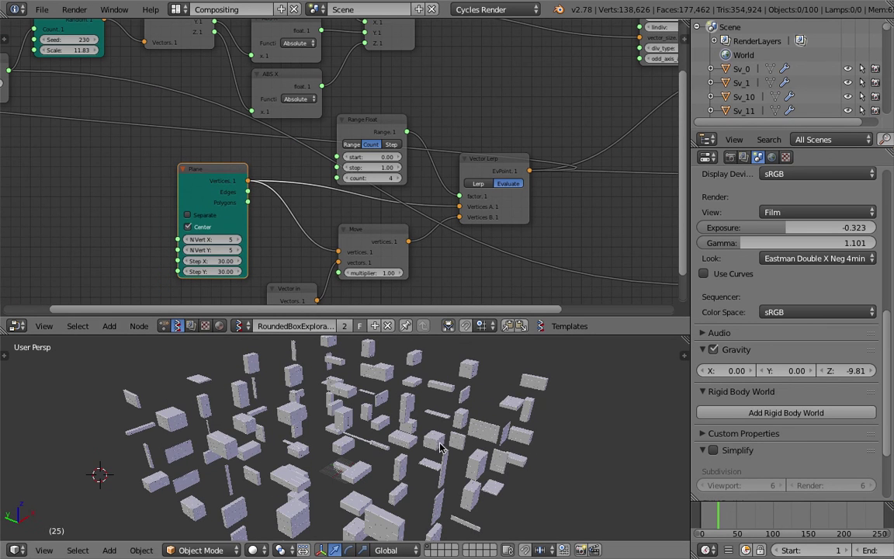
Step: Reposition the Random Vector MK2 node slightly and set its seed to 276
scroll(185, 78, down, 3)
middle_drag(186, 78, 353, 172)
mouse_move(302, 130)
mouse_down()
mouse_move(298, 103)
mouse_move(286, 119)
mouse_move(295, 120)
mouse_up()
scroll(295, 108, up, 3)
Step: Maximize the 3D view with the whole grid of boxes framed in it
mouse_move(513, 393)
middle_down()
mouse_move(495, 402)
mouse_move(347, 393)
mouse_move(507, 389)
middle_up()
scroll(505, 389, down, 3)
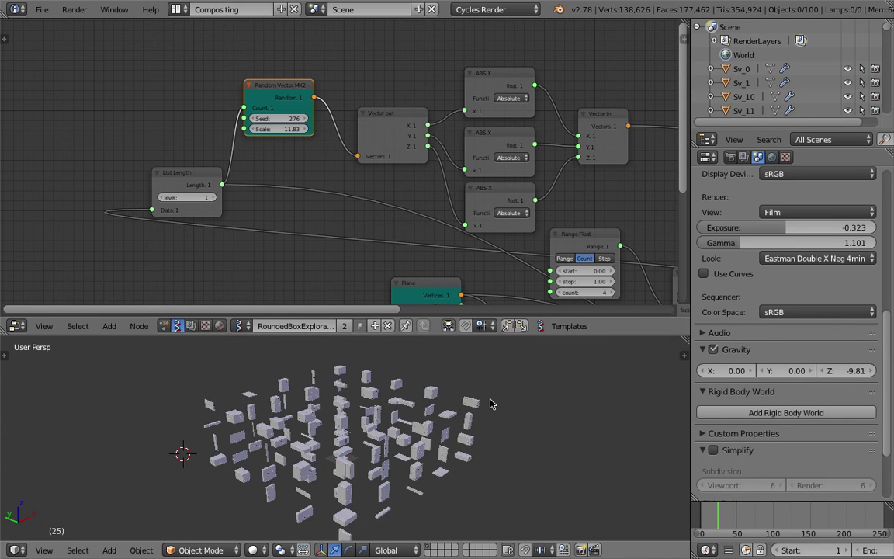
key(shift+space)
scroll(497, 397, up, 4)
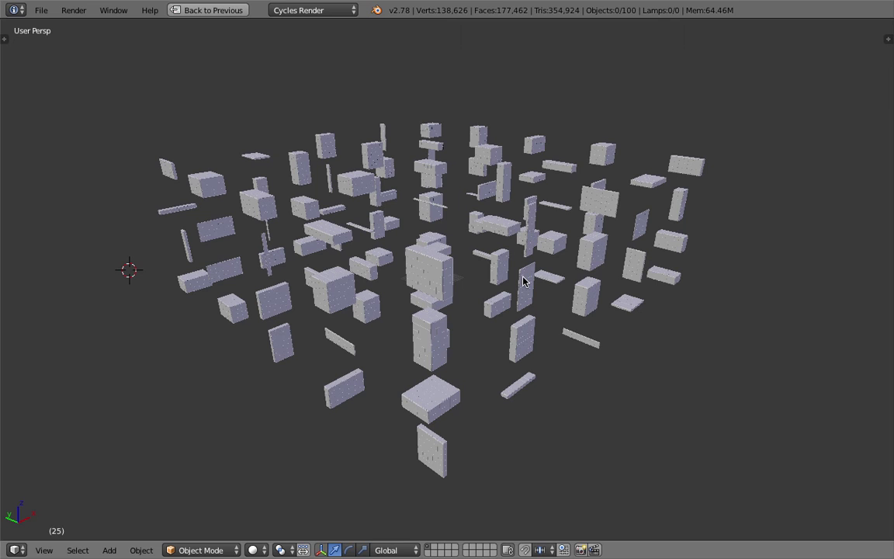